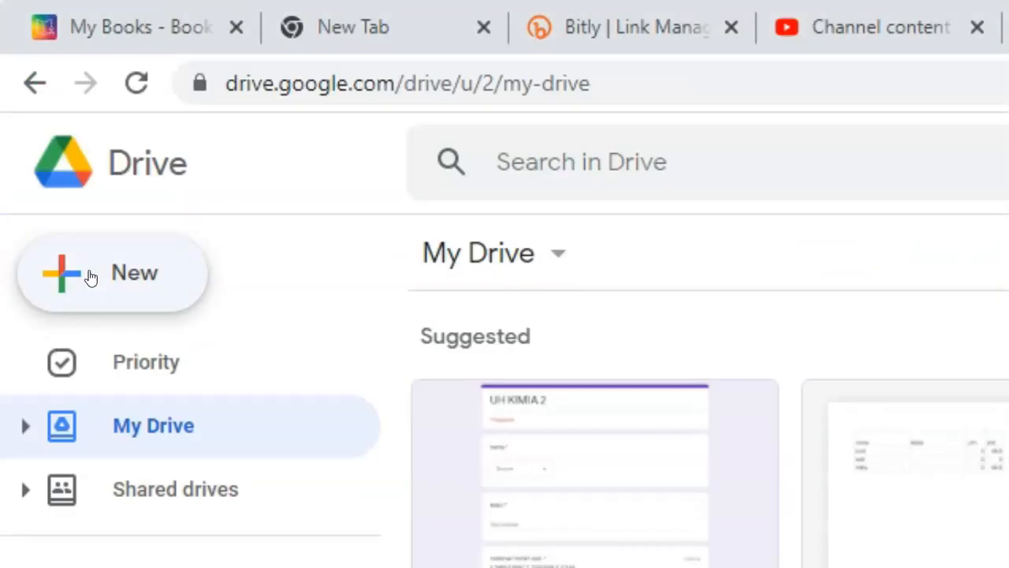
Step: Create a new folder in My Drive named KELAS X RPL 2
click(91, 278)
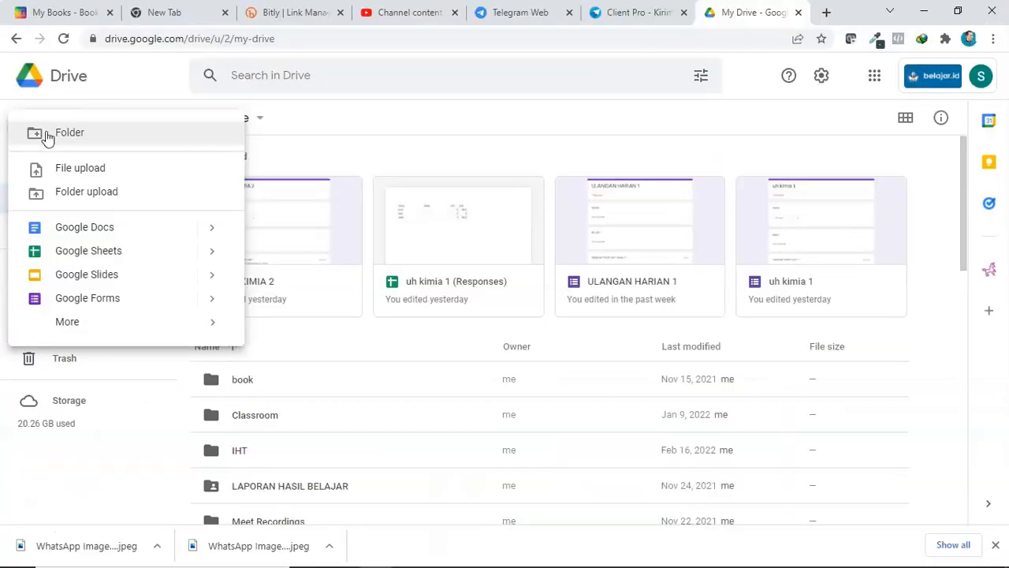
click(76, 134)
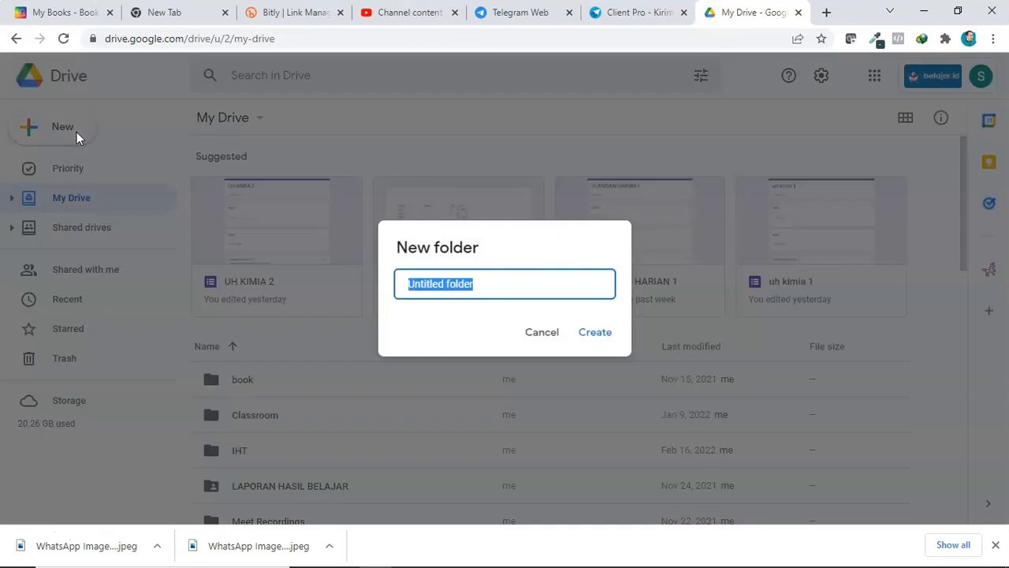
key(BackSpace)
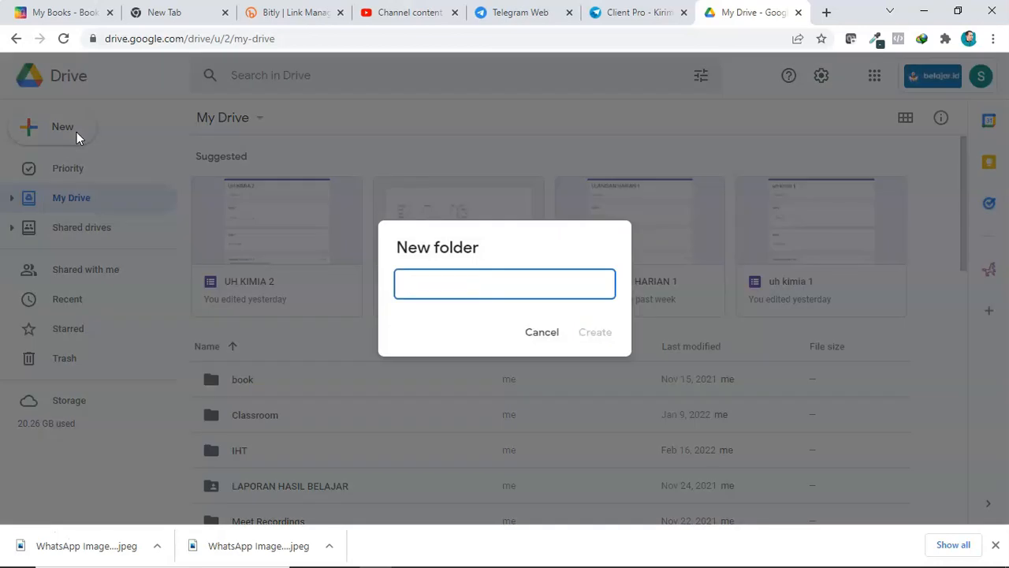
text(KELAS X RPL 2)
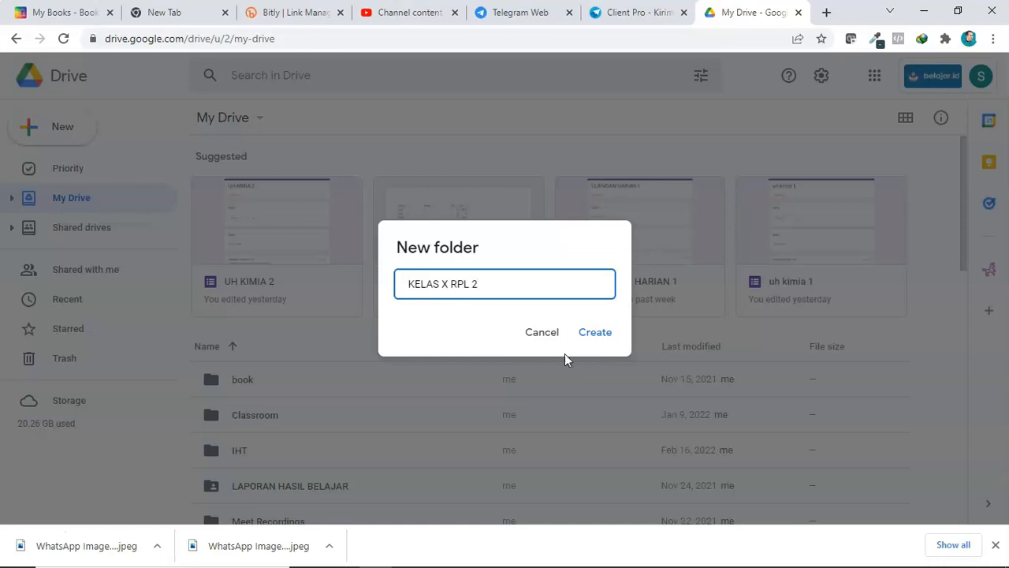
click(589, 335)
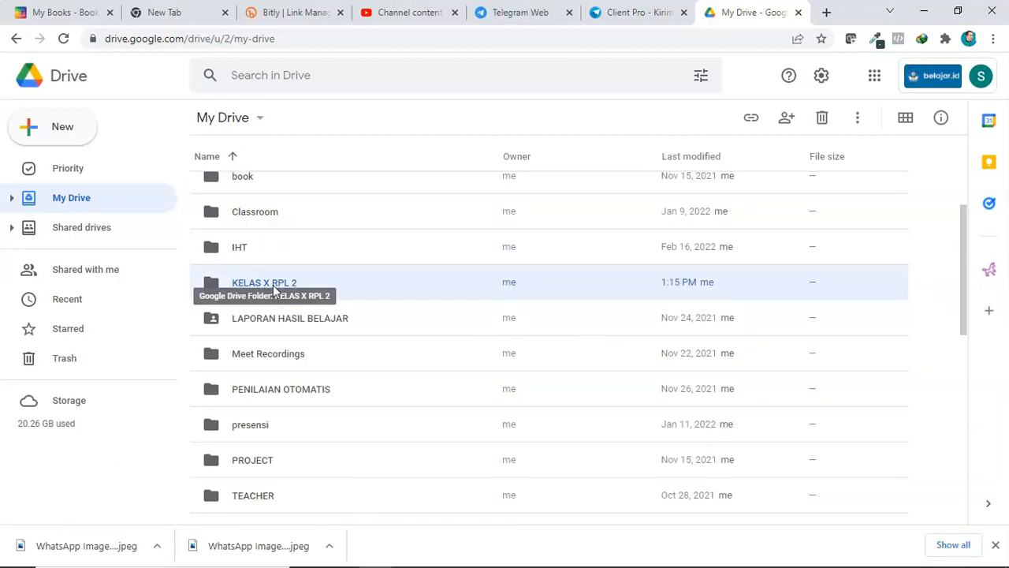
Step: Open the KELAS X RPL 2 folder and create a blank Google Sheets spreadsheet inside it
double_click(273, 286)
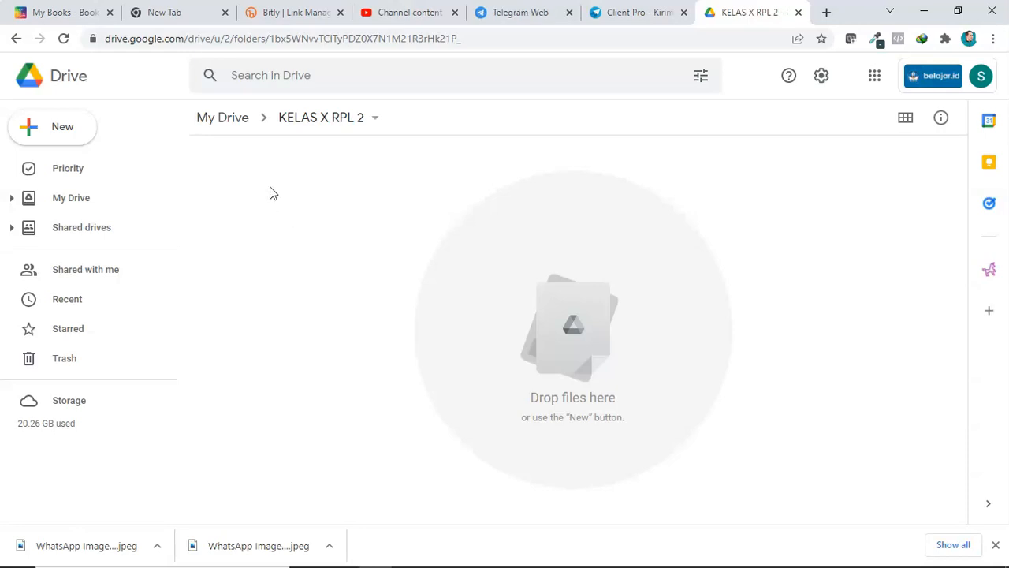
right_click(255, 162)
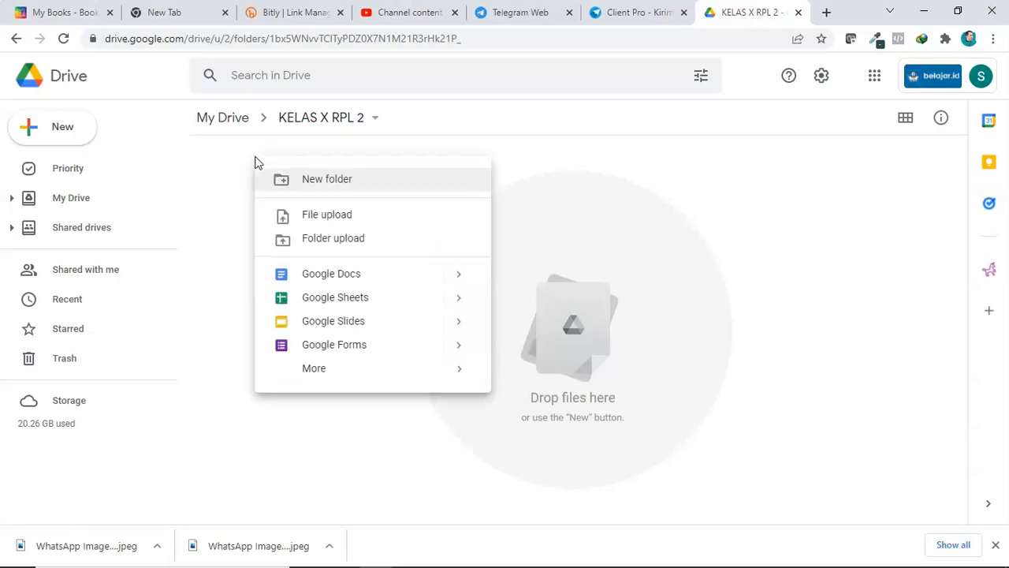
right_click(237, 158)
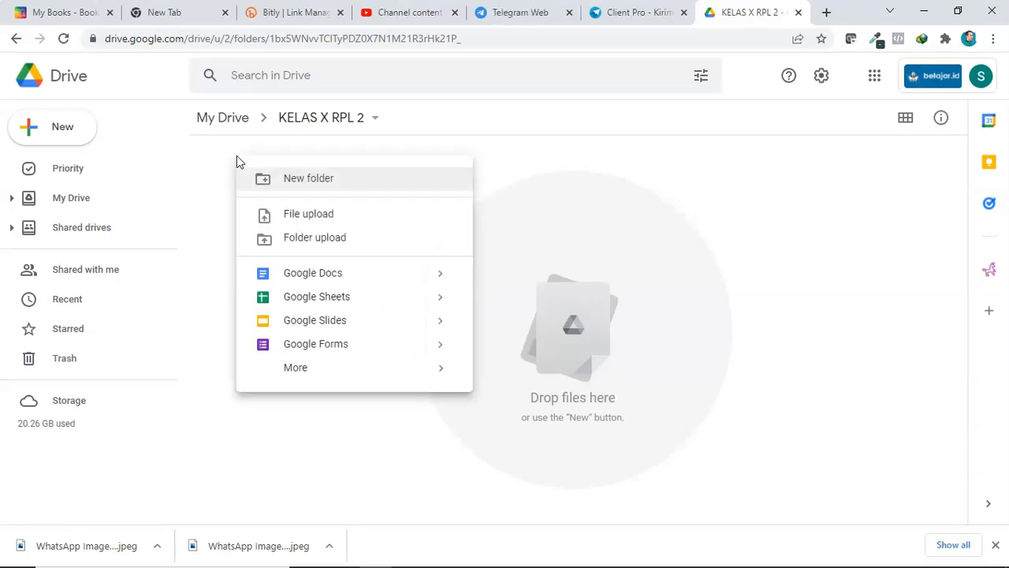
mouse_move(442, 306)
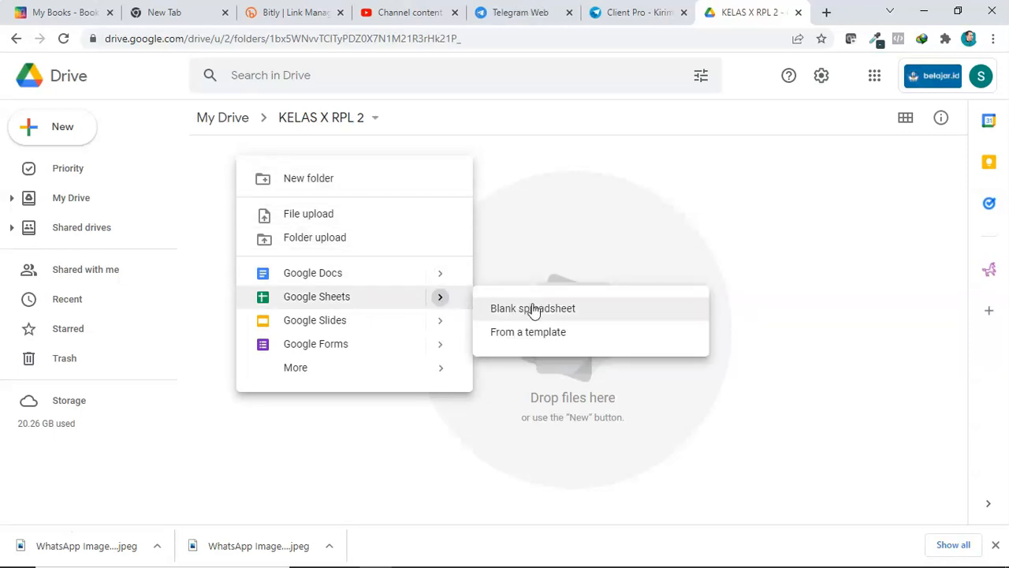
right_click(527, 210)
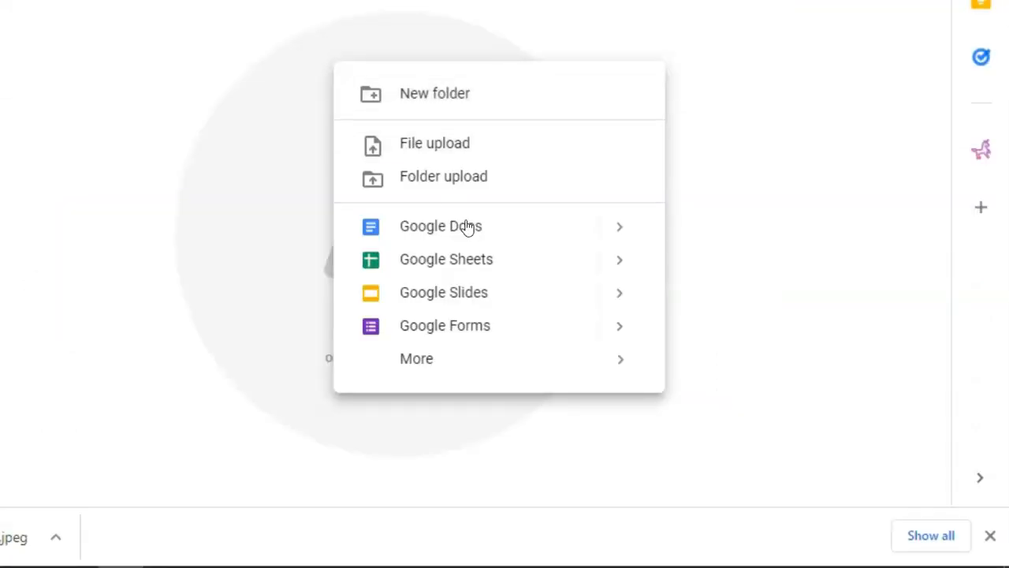
mouse_move(624, 260)
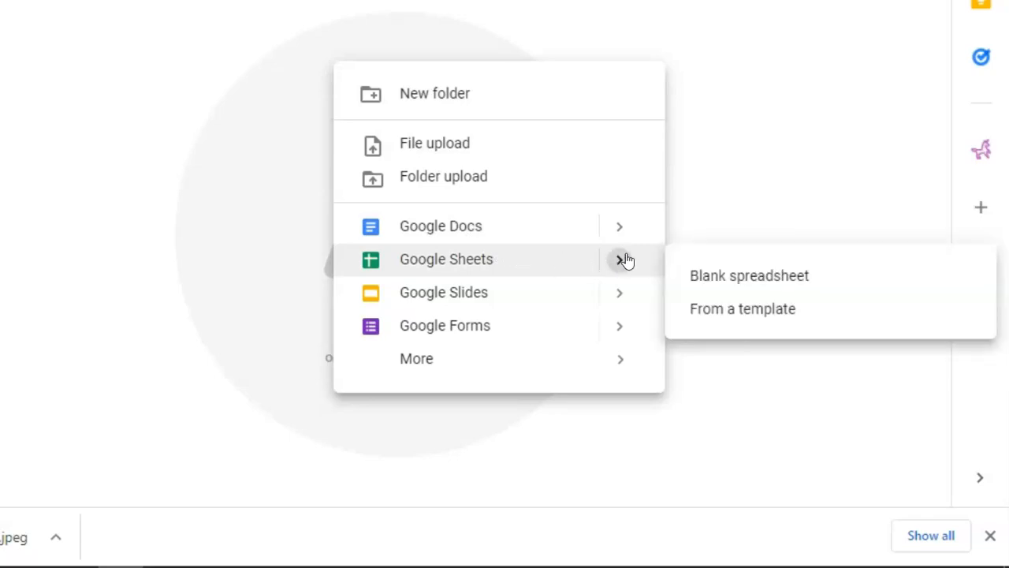
click(698, 273)
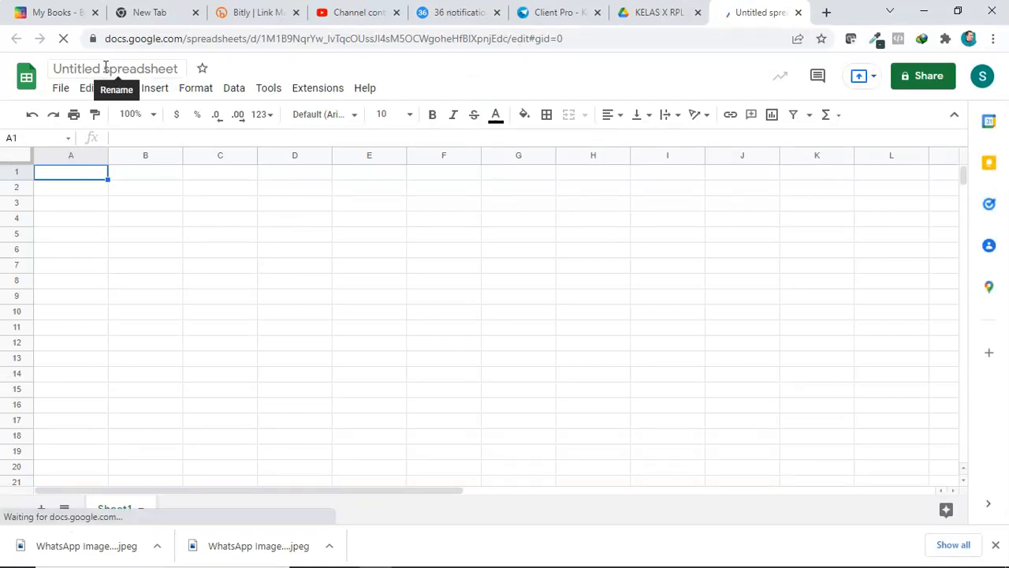
Step: Rename the spreadsheet to REKAP NILAI X RPL 2
click(105, 67)
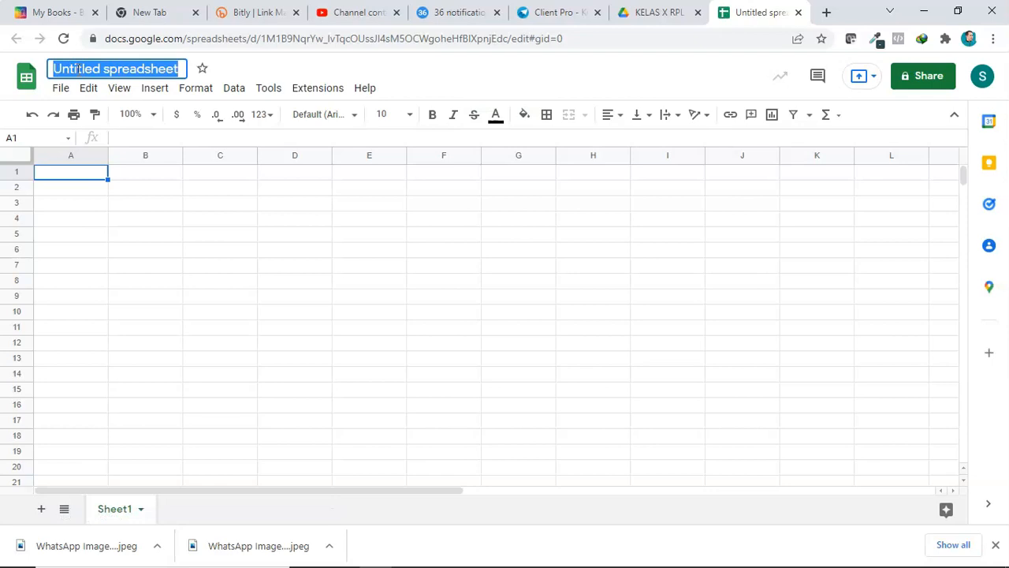
text(REK)
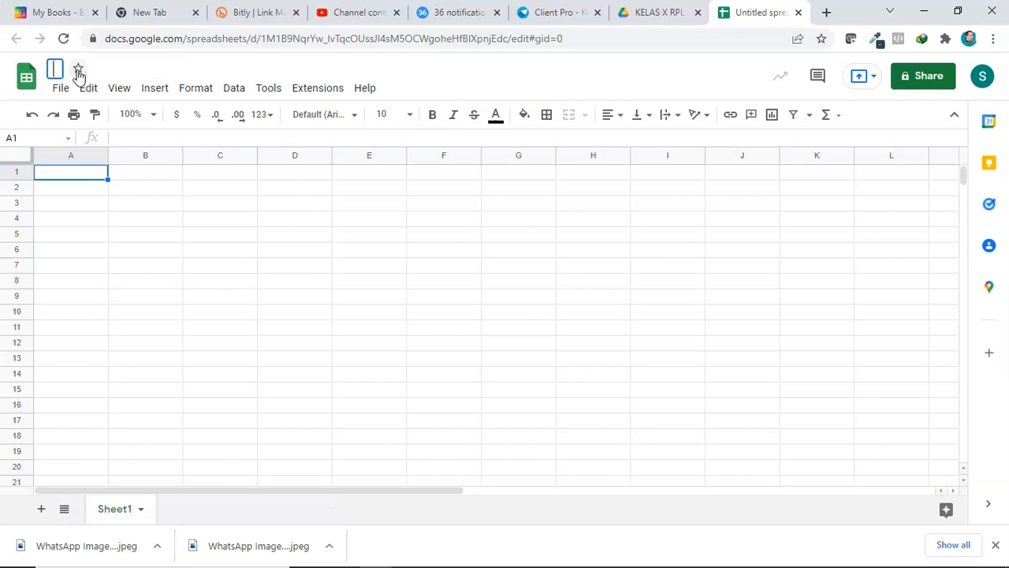
text(AP NILAI X RPL 2)
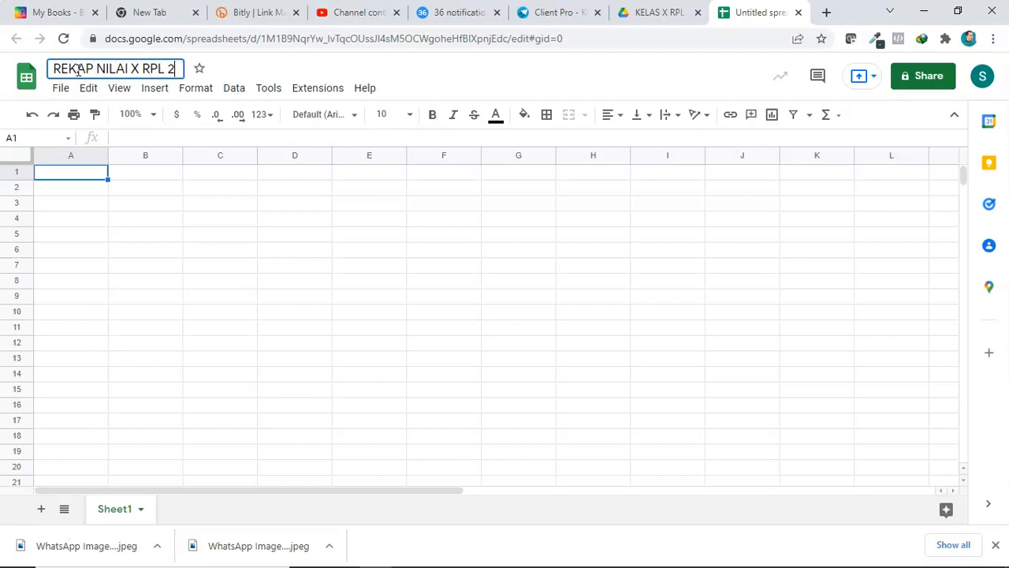
click(190, 207)
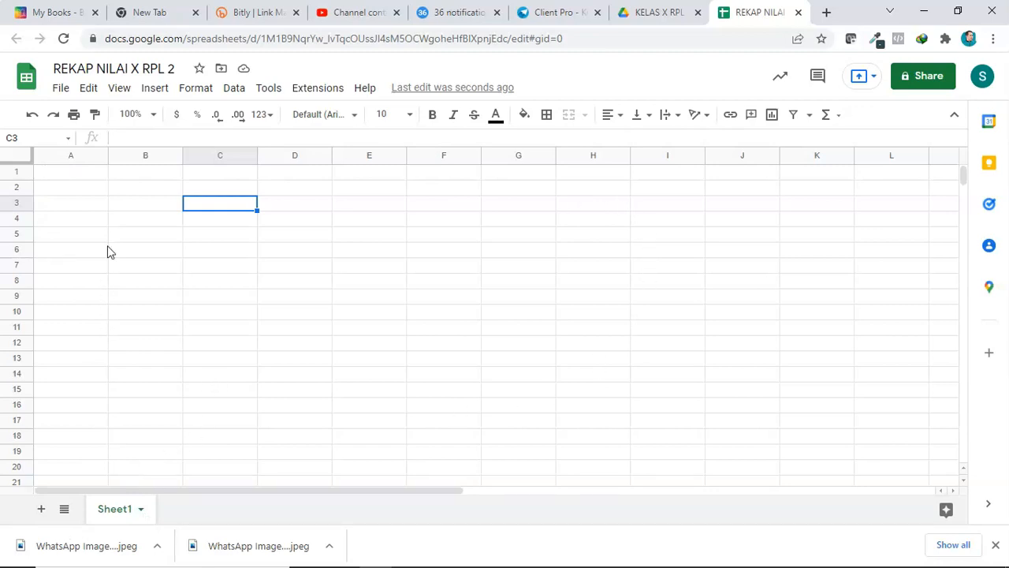
Step: Rename the Sheet1 tab to REKAP
right_click(118, 517)
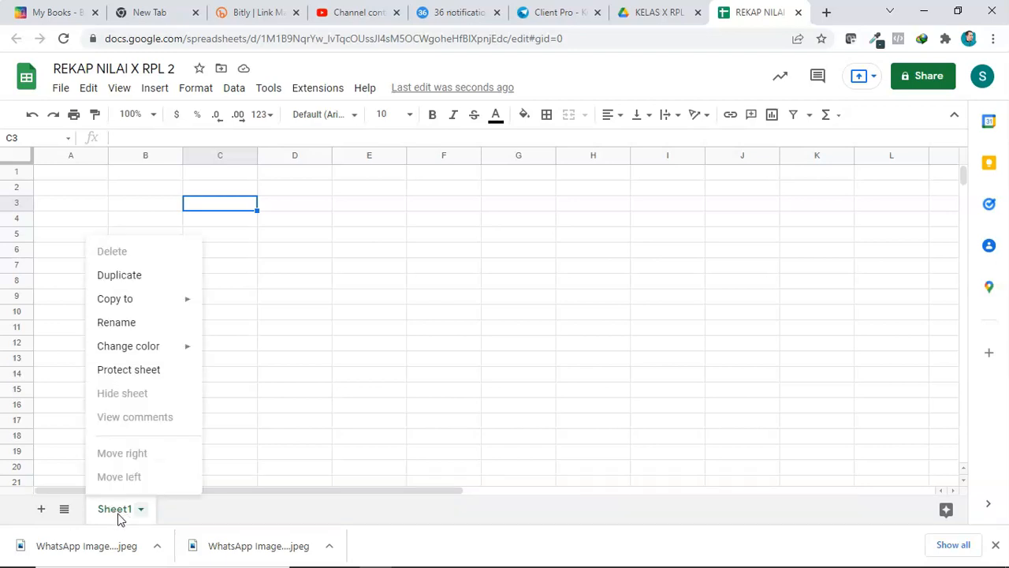
click(142, 321)
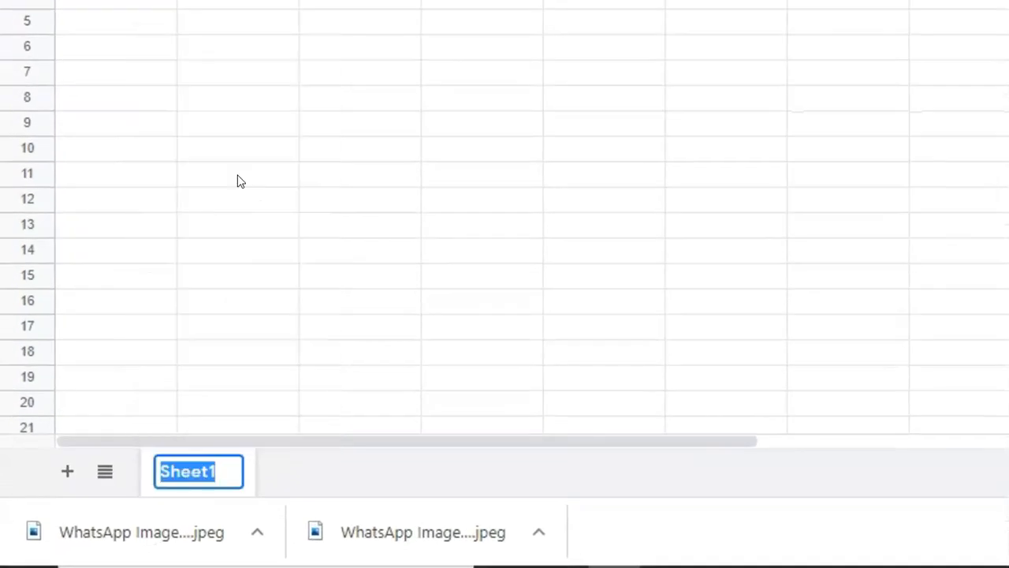
text(REKAP)
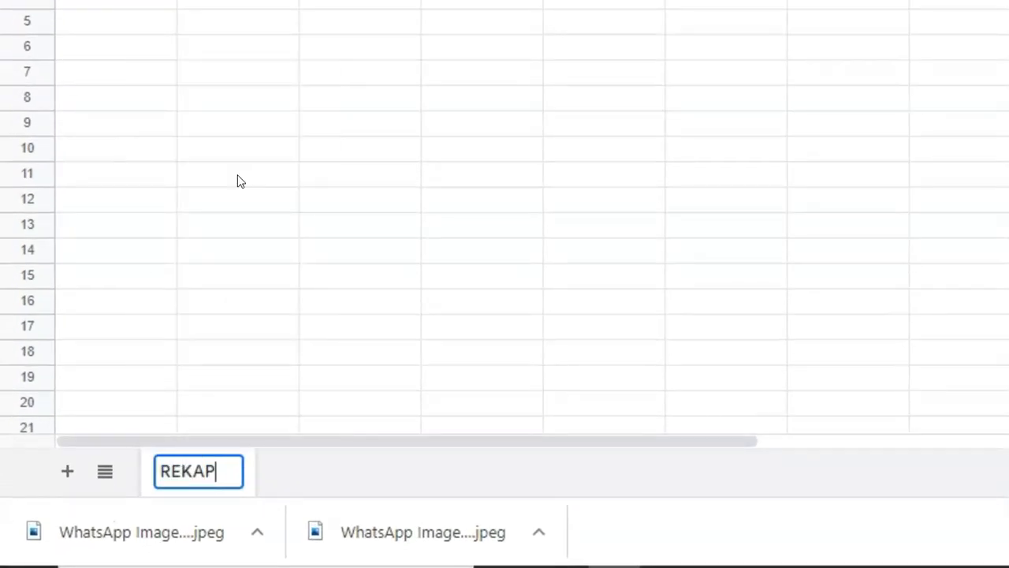
click(306, 173)
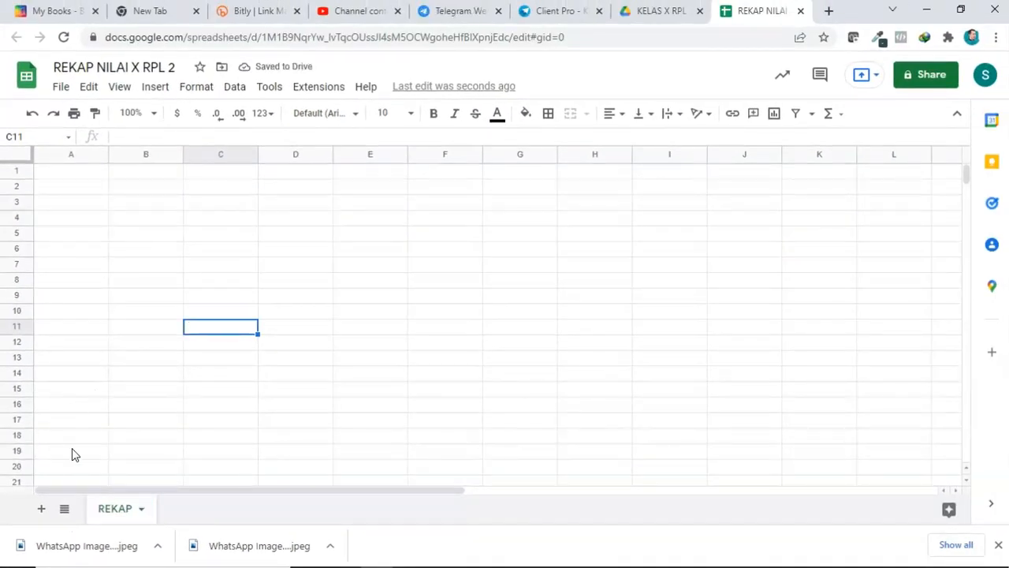
Step: Enter the headers NAMA in A1 and KELAS in B1, and widen column A
click(71, 167)
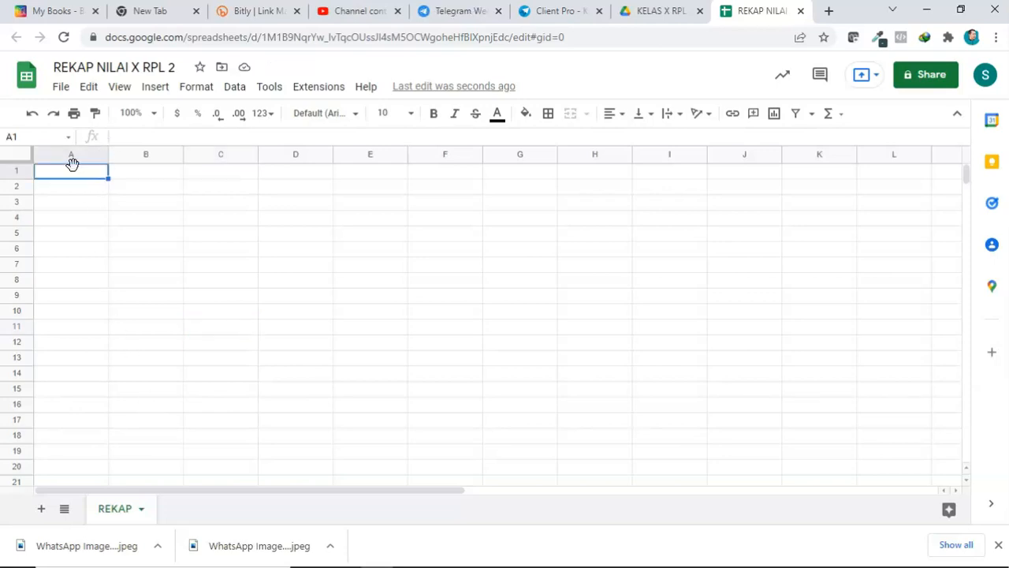
text(NAMA)
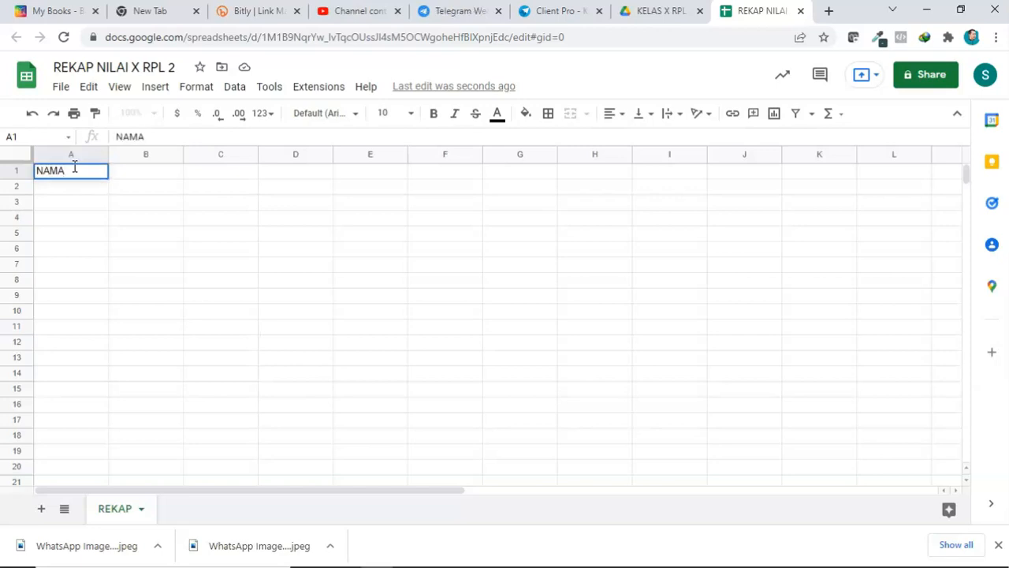
key(Tab)
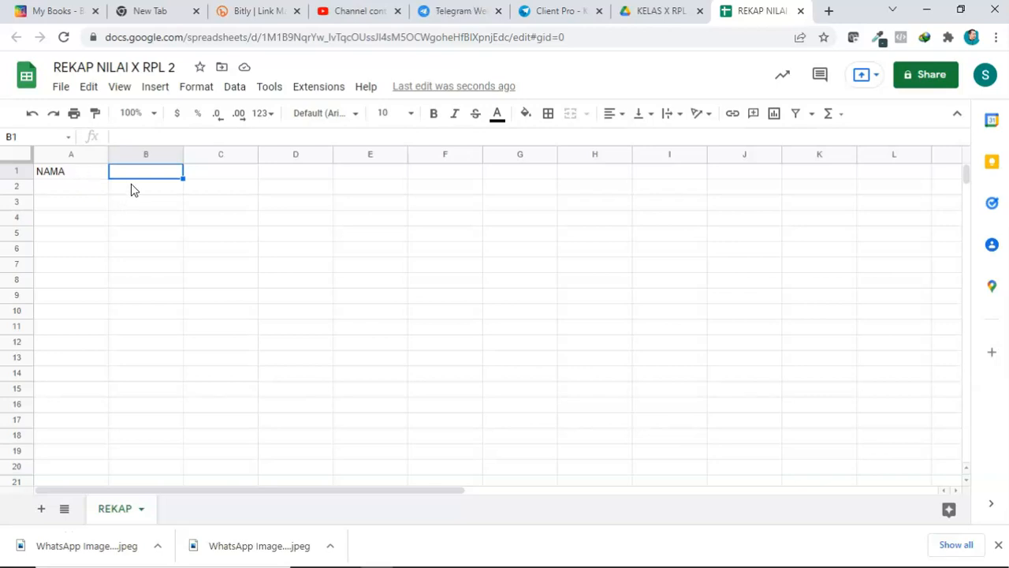
text(KELAS)
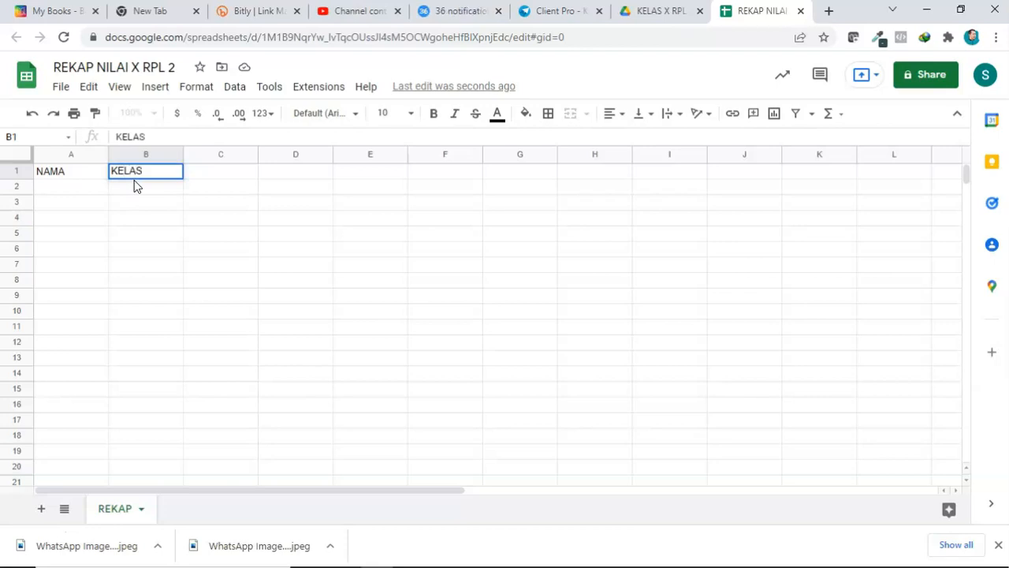
click(171, 231)
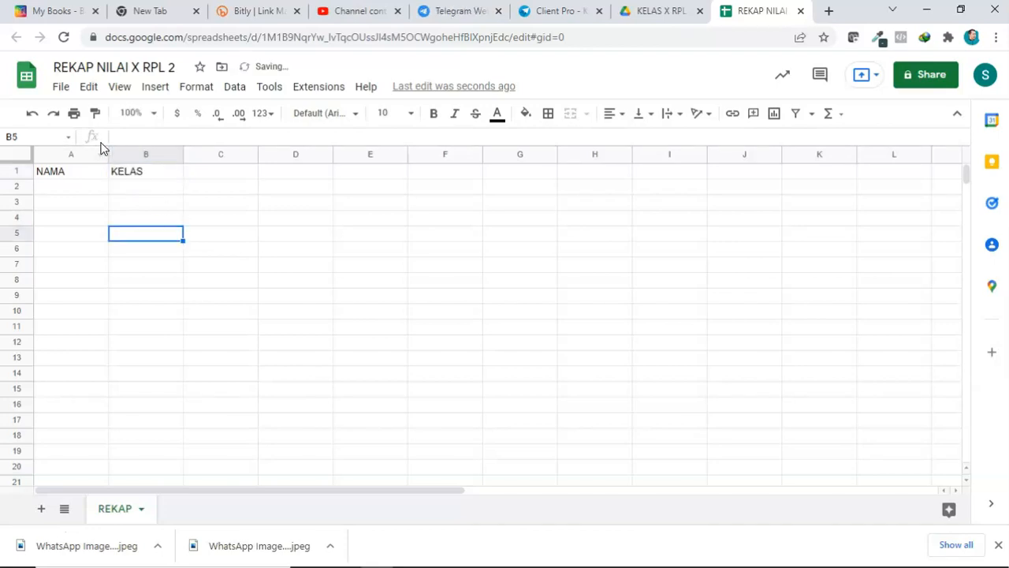
drag(109, 149, 163, 150)
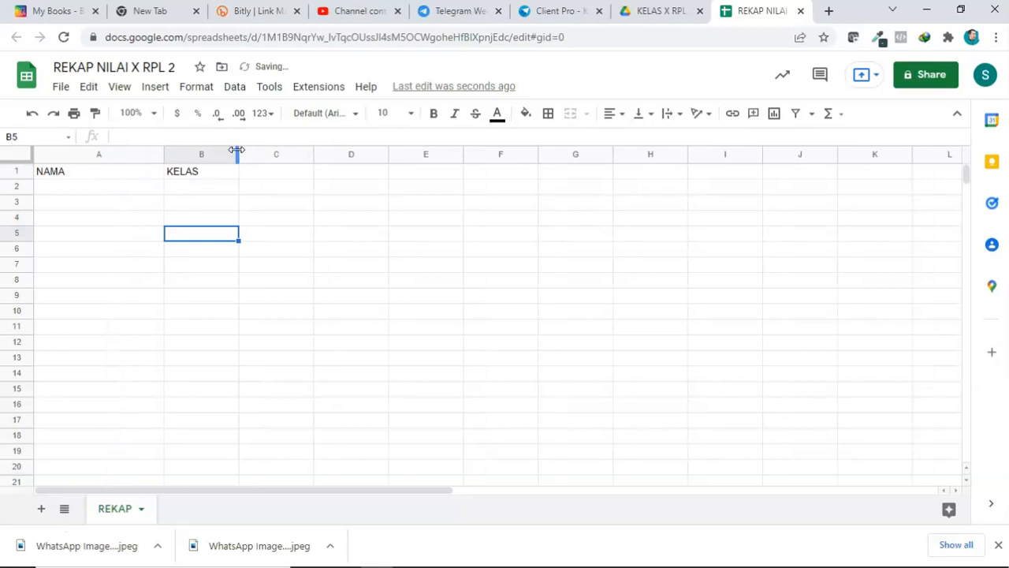
Step: Enter the headers PH1, PH2, PTS and PAS in cells C1 through F1
click(289, 171)
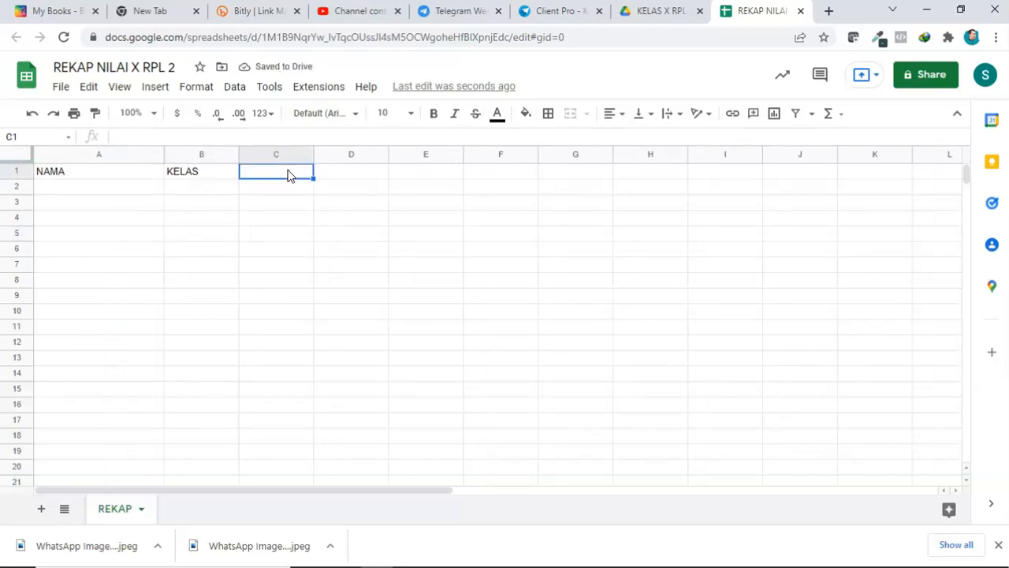
text(PH)
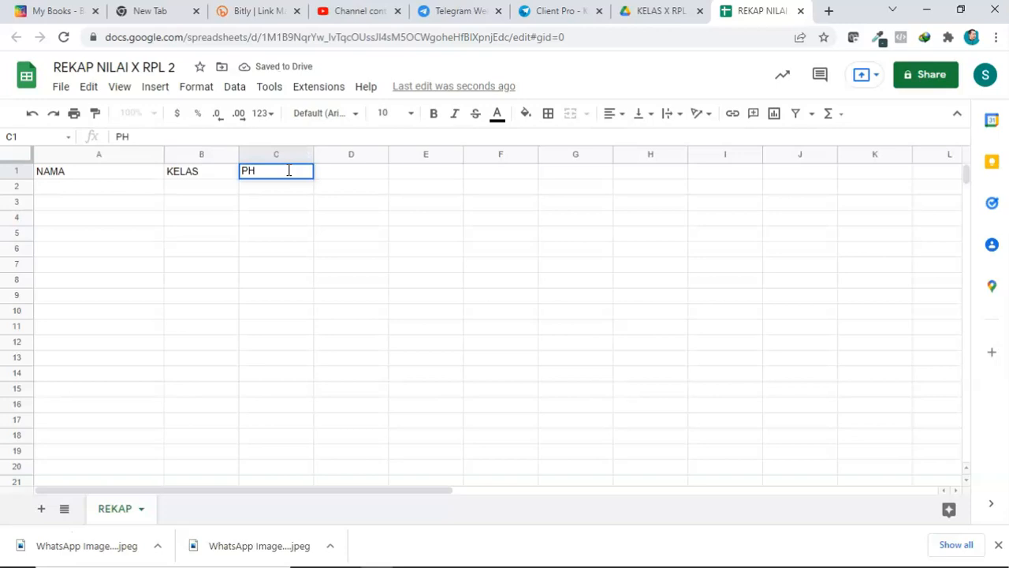
text(1)
key(Tab)
text(PH1)
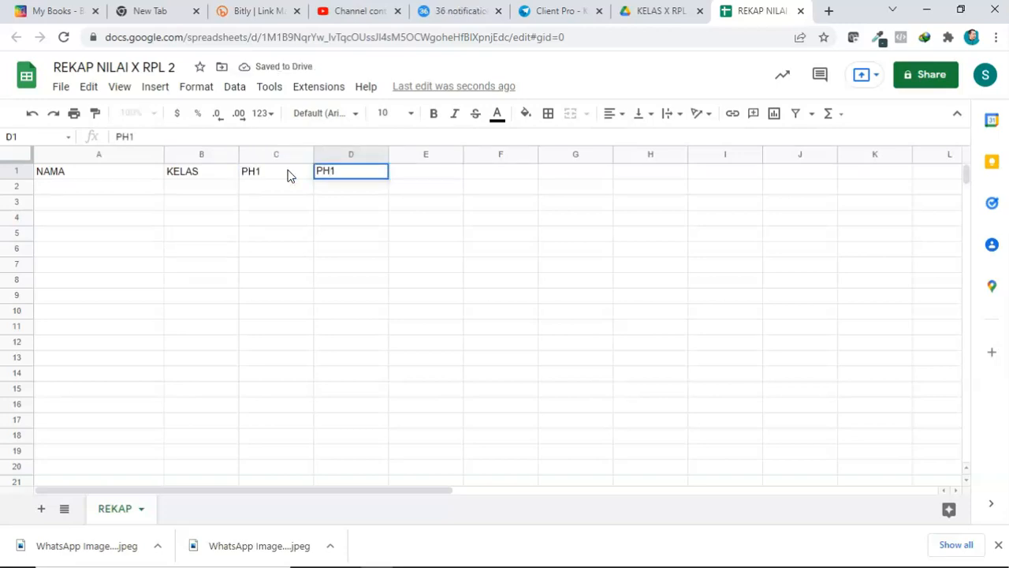
key(BackSpace)
text(2)
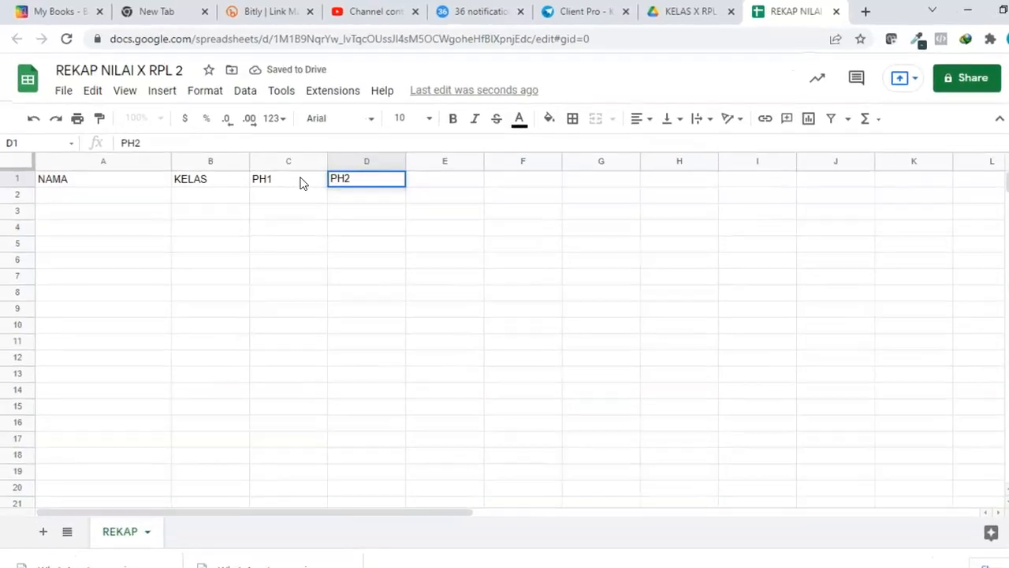
key(Tab)
text(PTS)
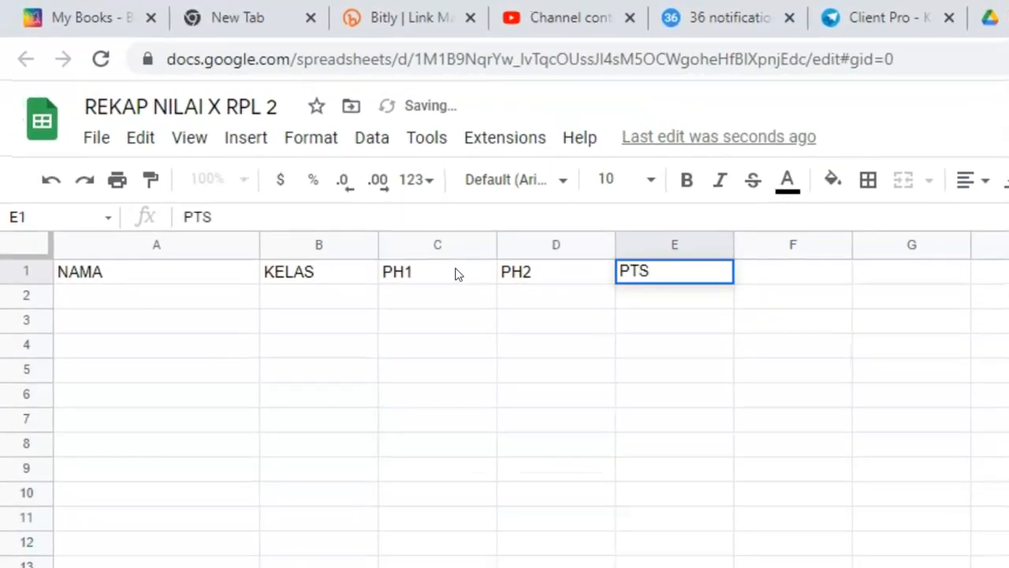
key(Tab)
text(PAS)
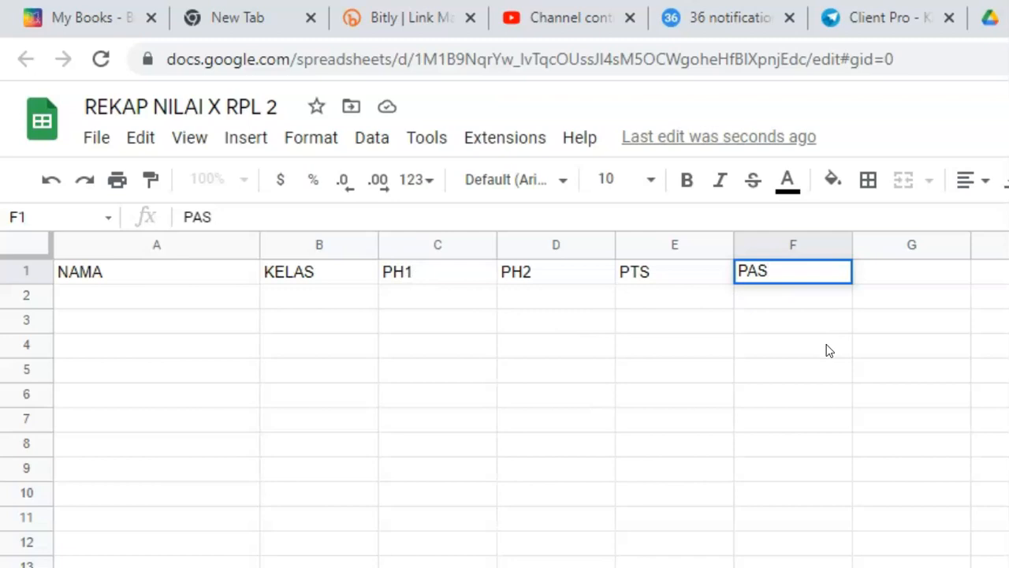
Step: Select the header cells A1:F1 and center their text horizontally
click(801, 348)
drag(37, 276, 802, 297)
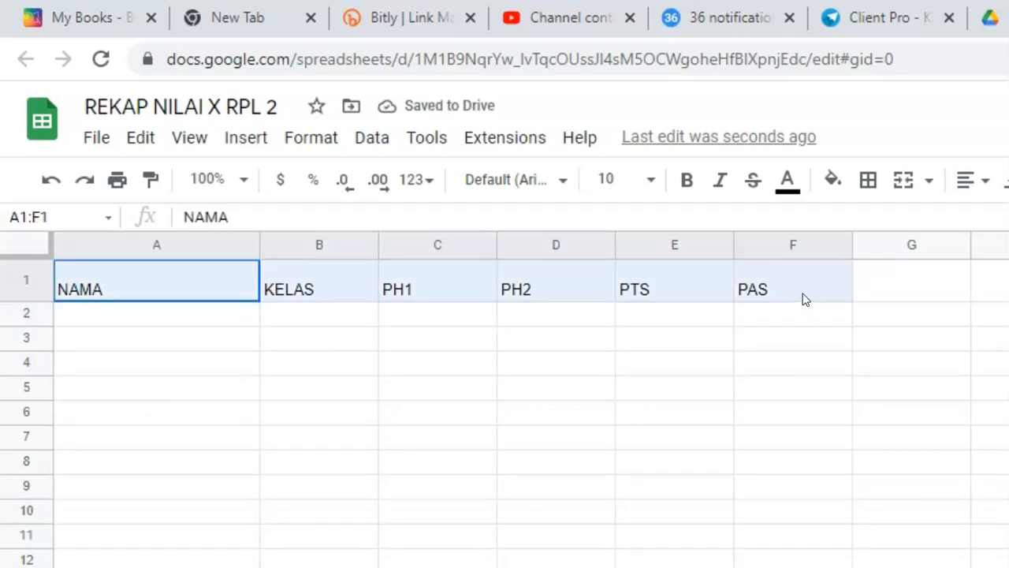
click(978, 180)
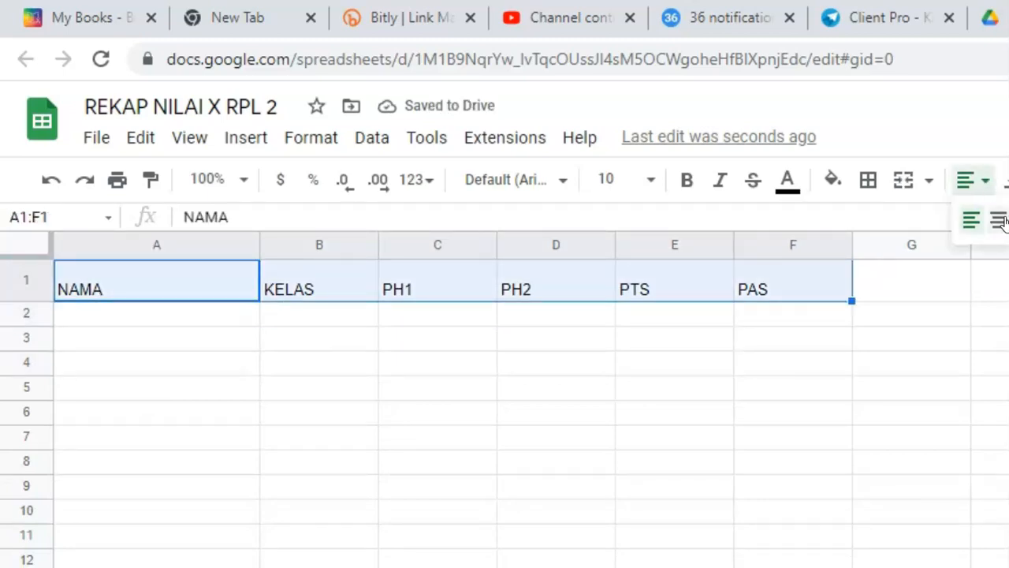
click(998, 218)
Step: Center the header cells vertically and make them bold
click(996, 174)
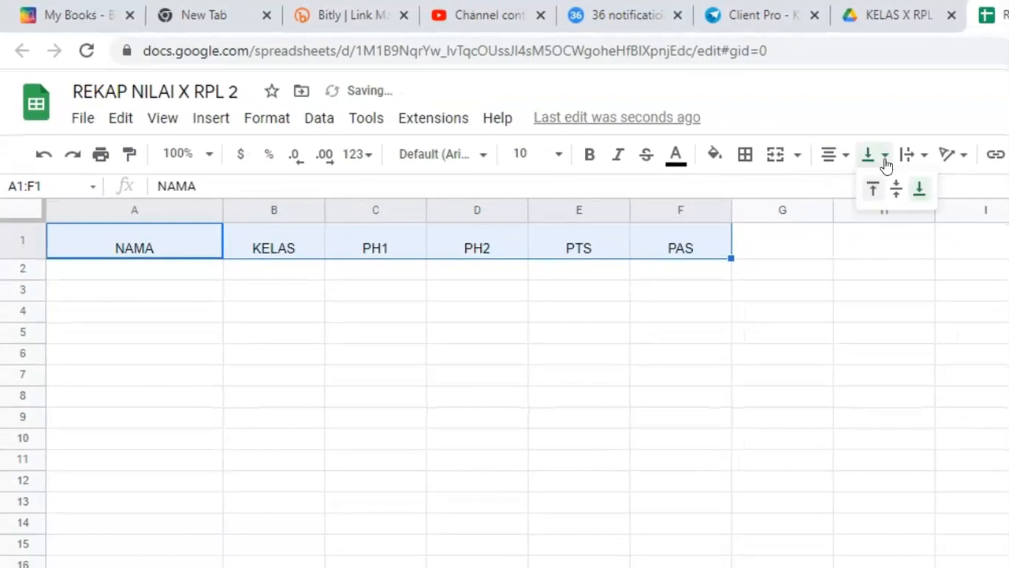
click(895, 188)
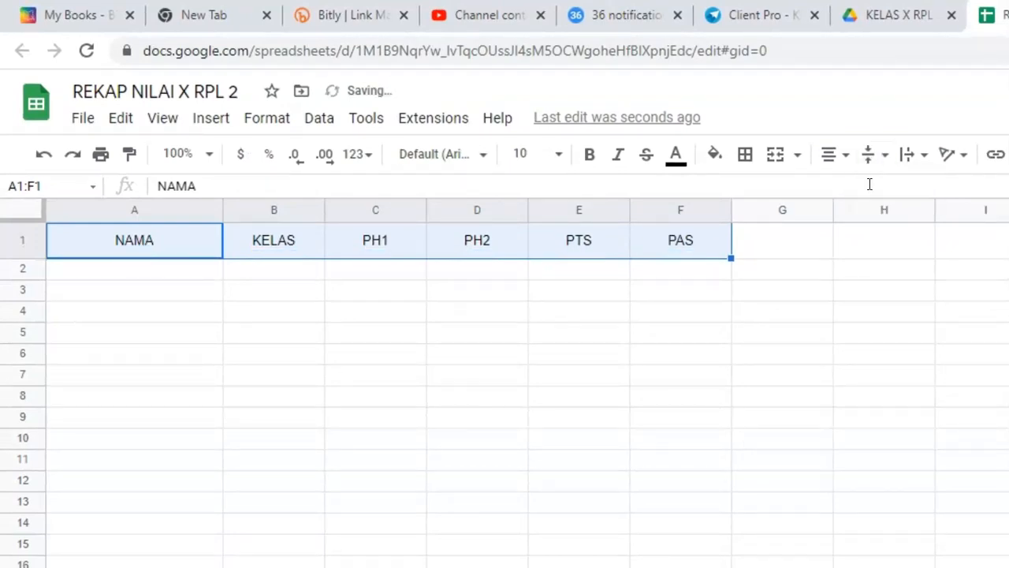
click(597, 160)
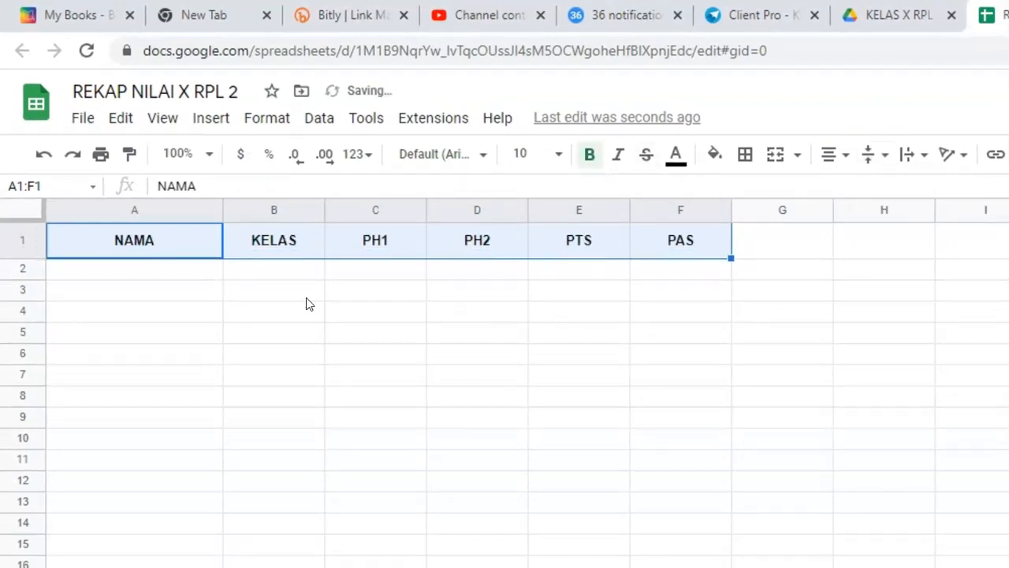
click(321, 316)
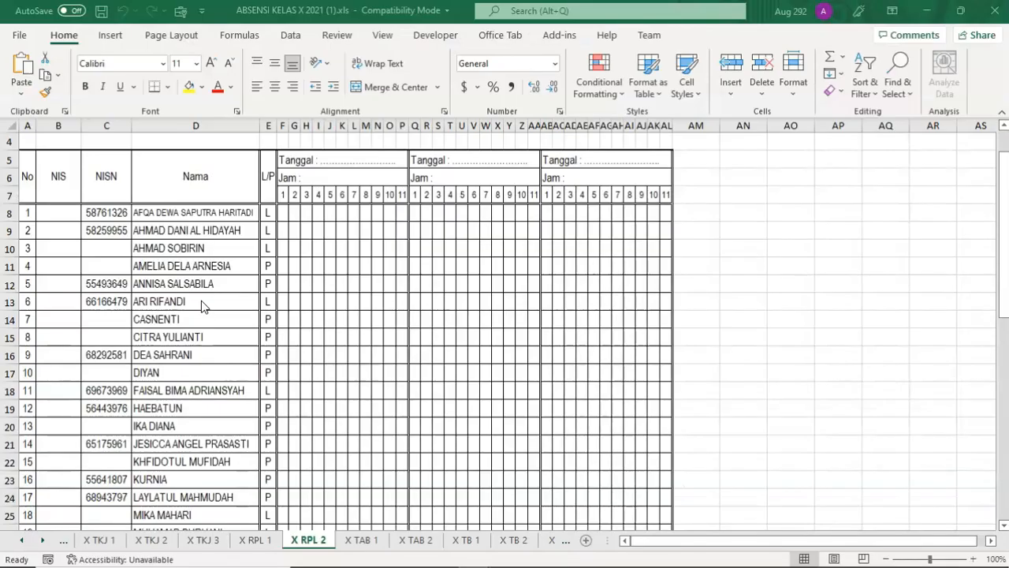
Step: Copy the student names in column D of the X RPL 2 sheet in the ABSENSI KELAS X 2021 Excel file
drag(177, 221, 170, 497)
key(ctrl+c)
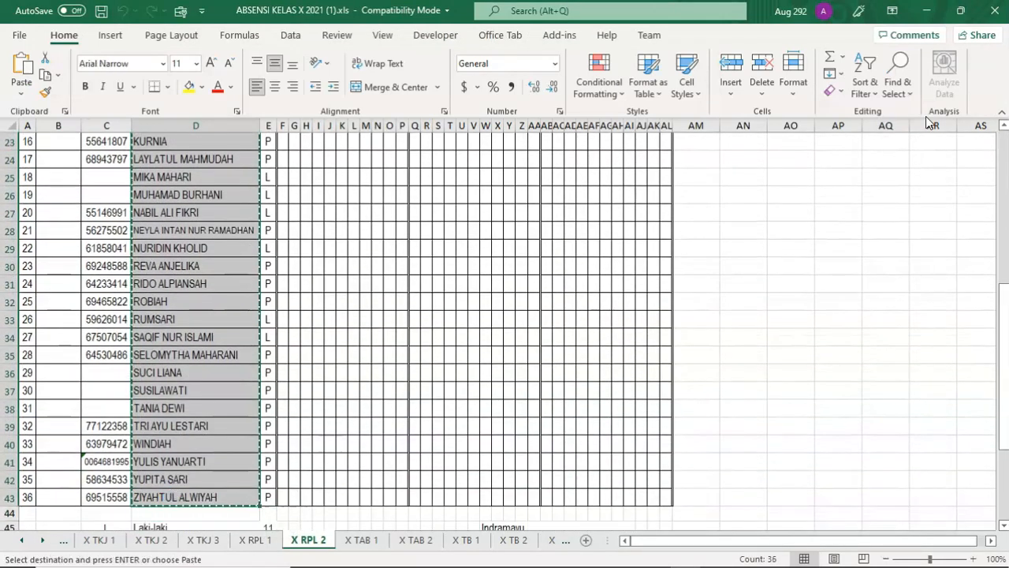
click(929, 11)
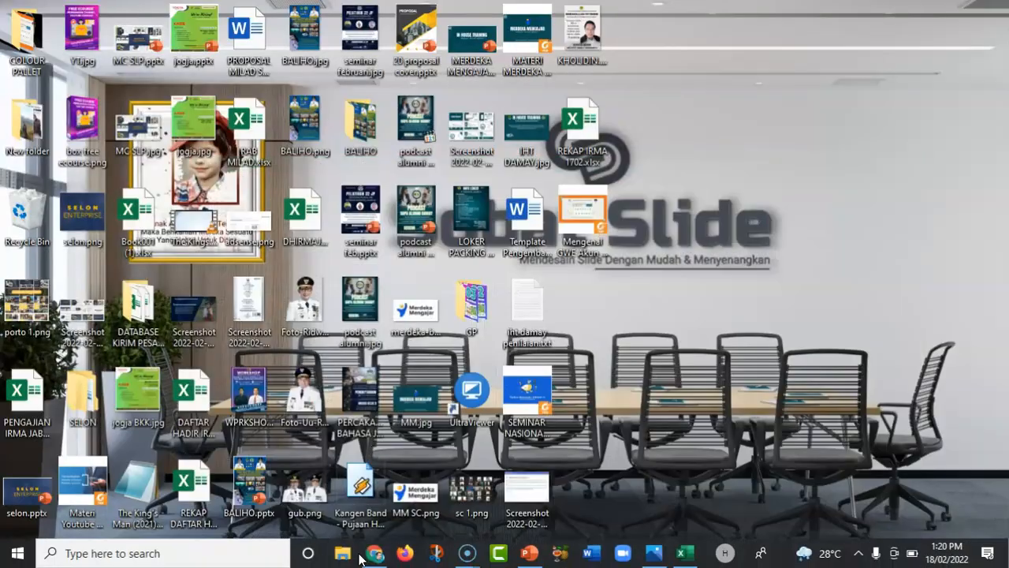
Step: Paste the student names into the REKAP sheet starting at cell A2 and widen column A
click(374, 556)
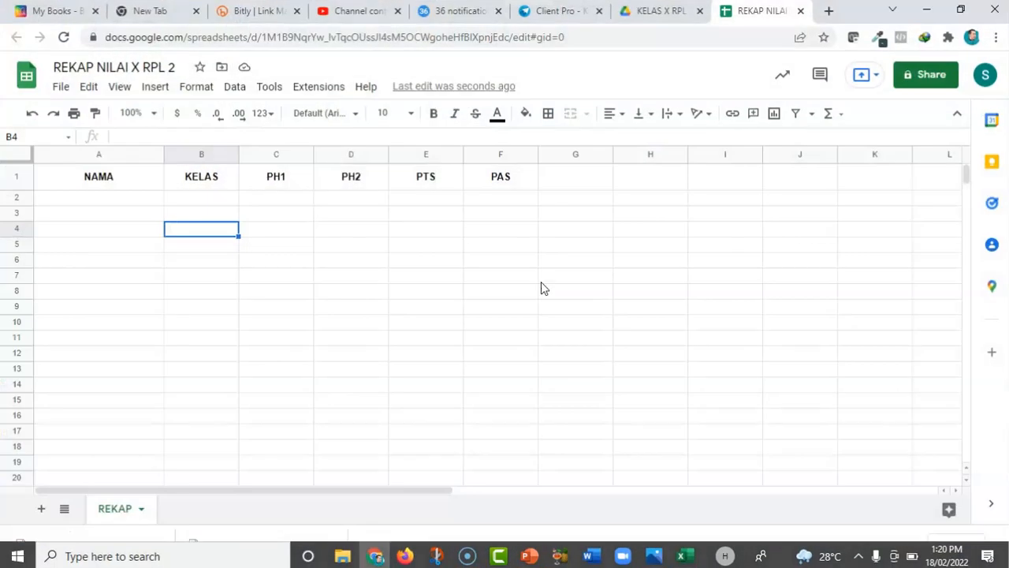
click(87, 200)
right_click(88, 199)
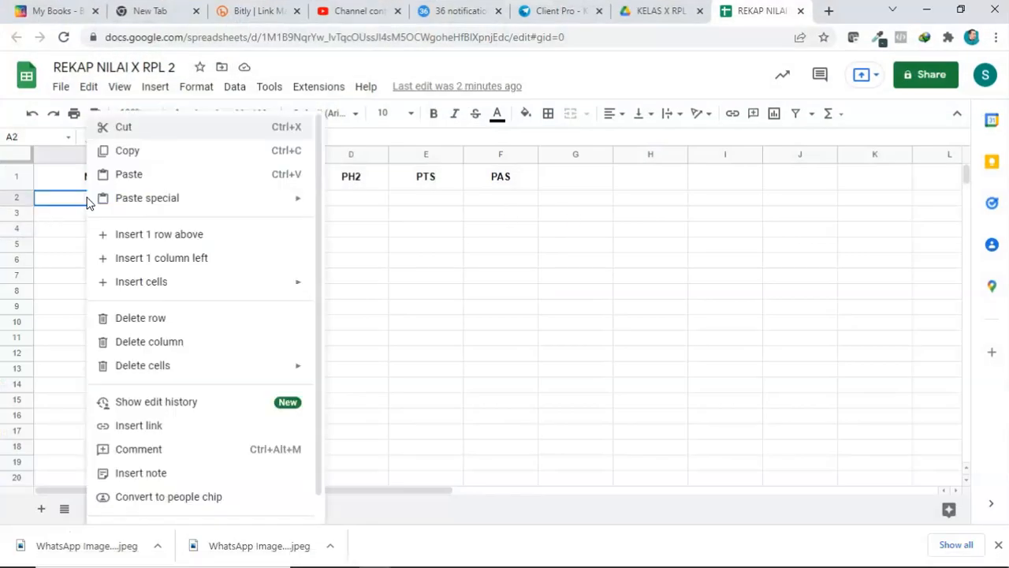
click(130, 174)
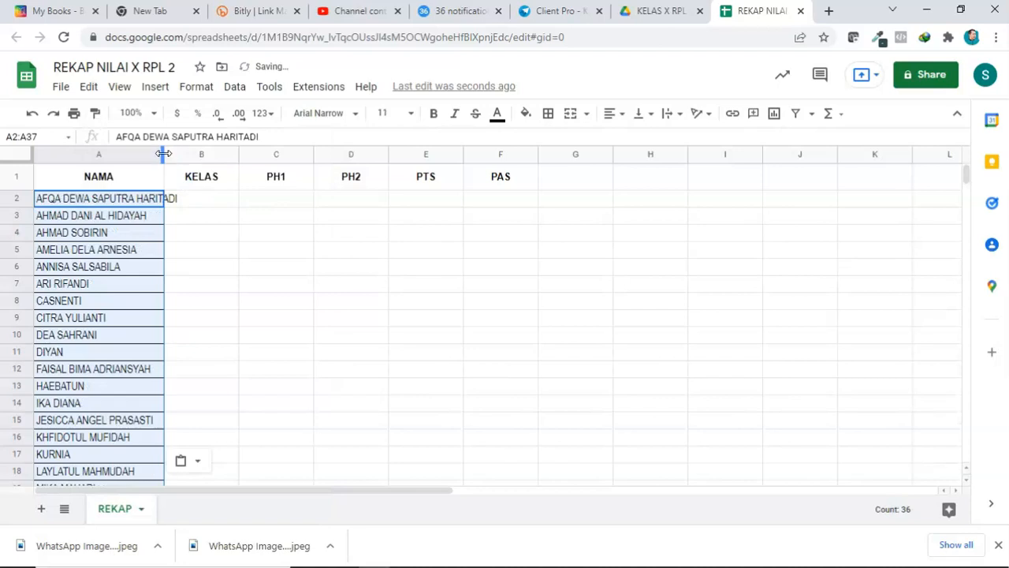
drag(164, 153, 194, 153)
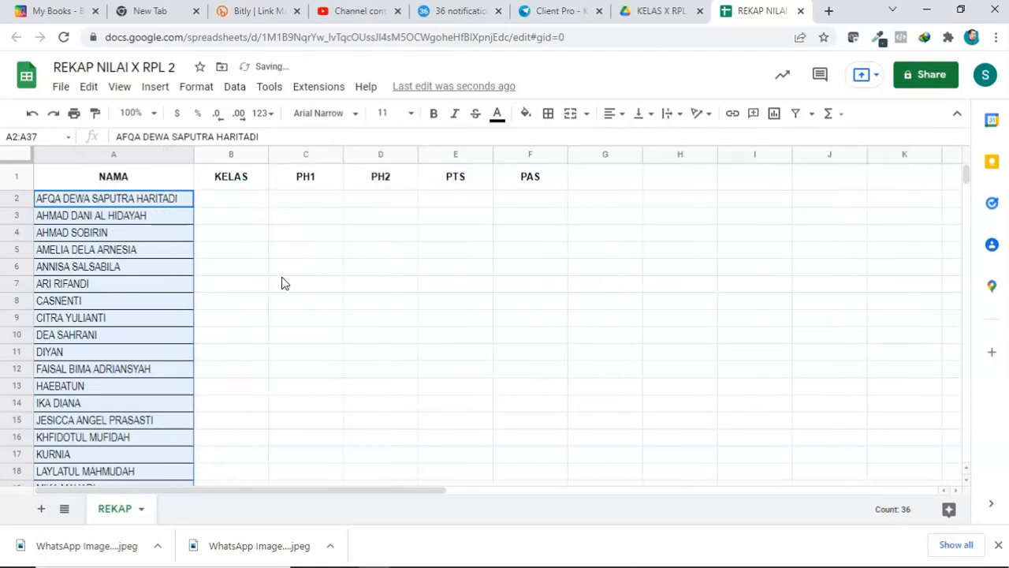
Step: Apply all borders to the table range A1:F37
scroll(120, 404, down, 6)
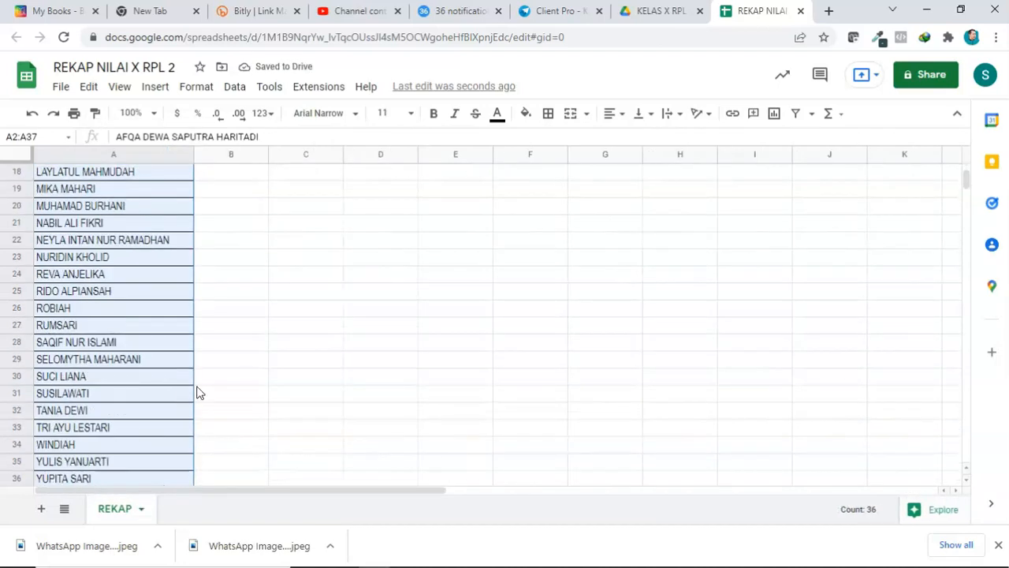
scroll(100, 401, up, 6)
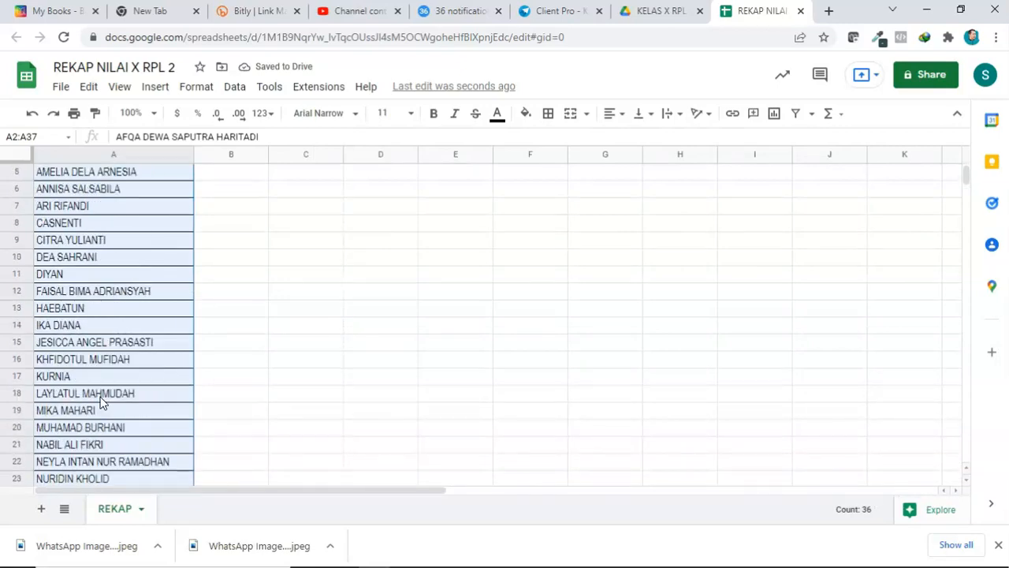
drag(76, 180, 552, 419)
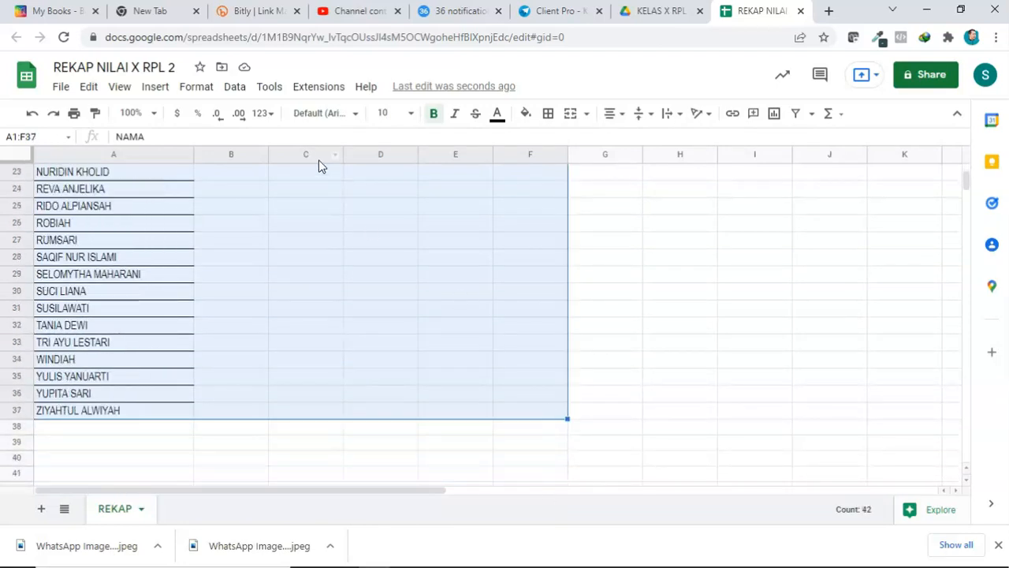
click(549, 119)
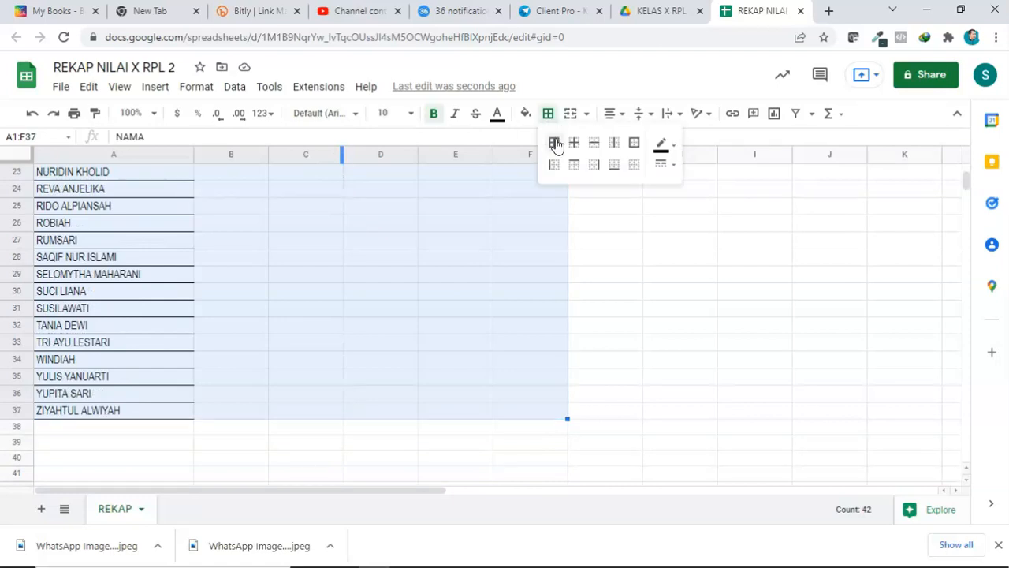
click(554, 143)
scroll(418, 307, up, 4)
scroll(405, 322, up, 4)
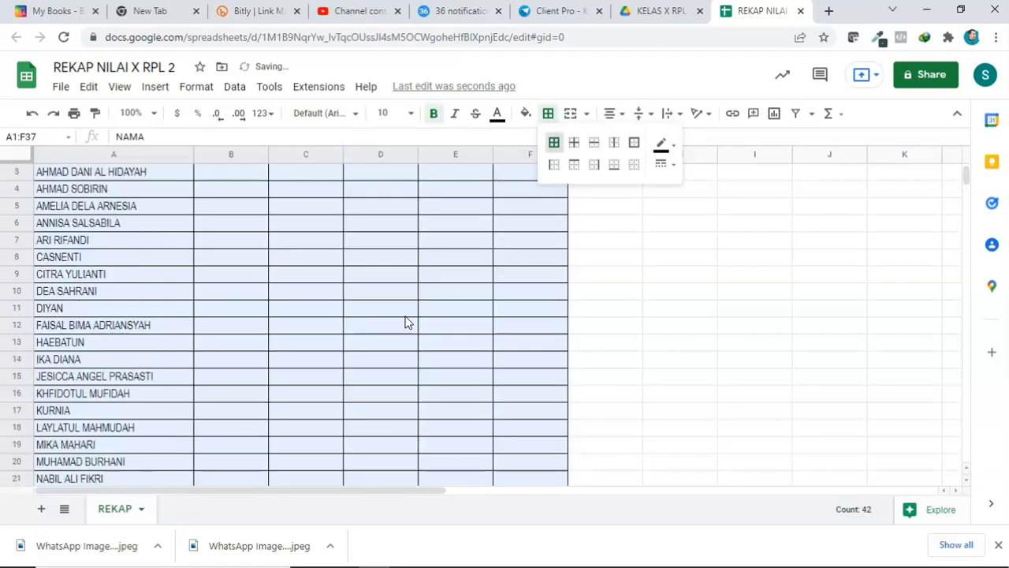
click(405, 319)
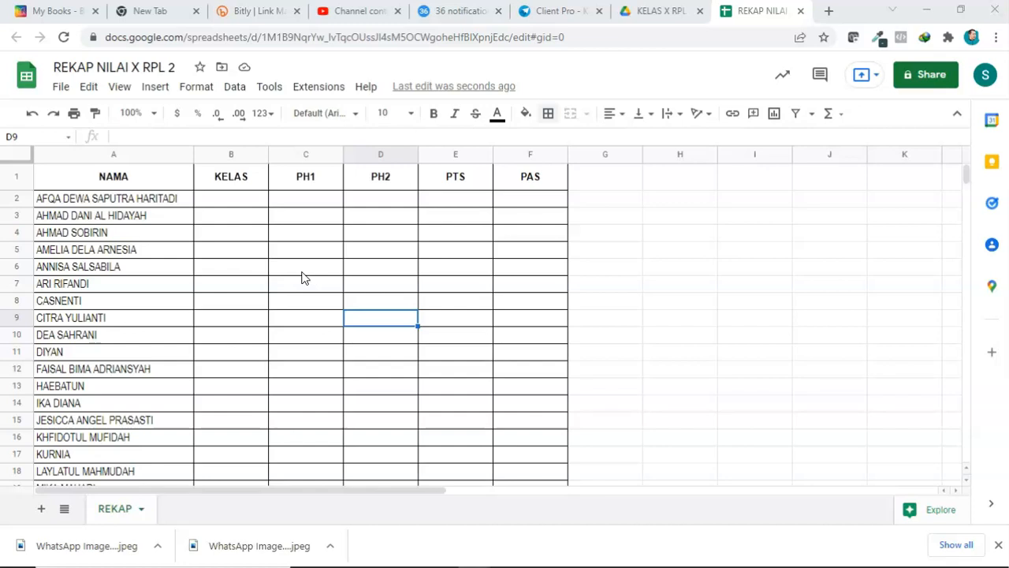
Step: Create a blank quiz in the KELAS X RPL 2 Drive folder
click(999, 546)
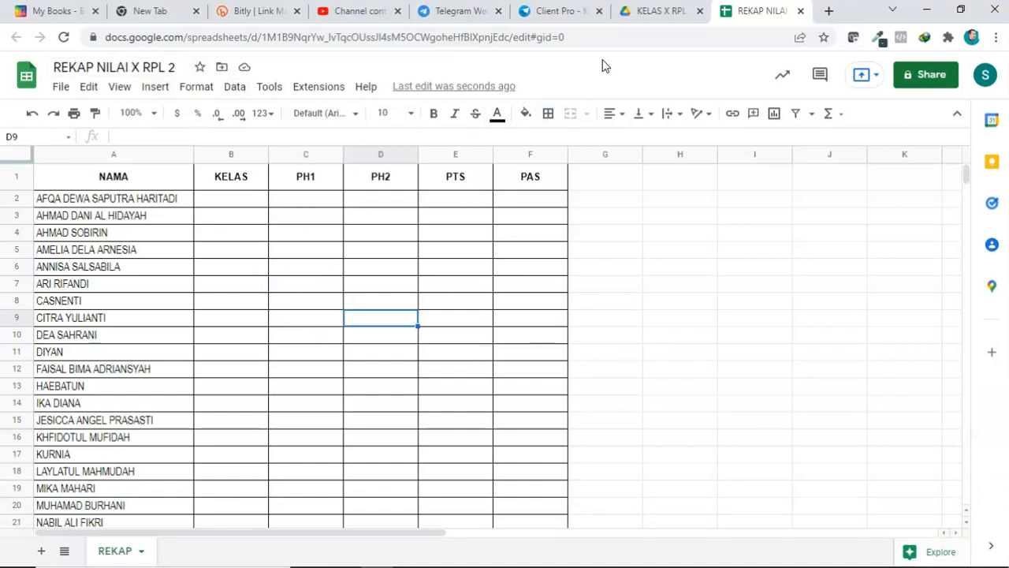
click(660, 11)
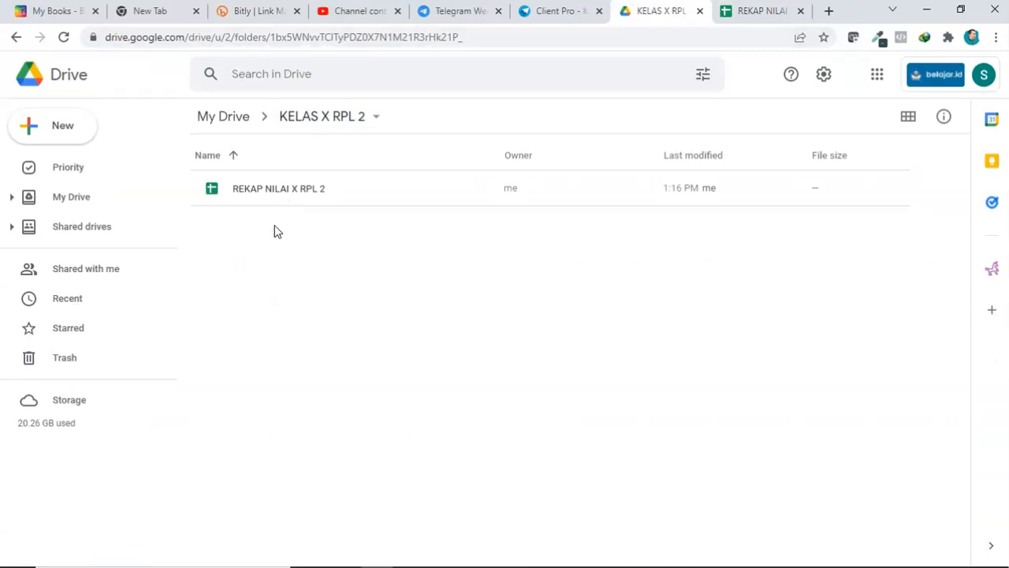
right_click(275, 231)
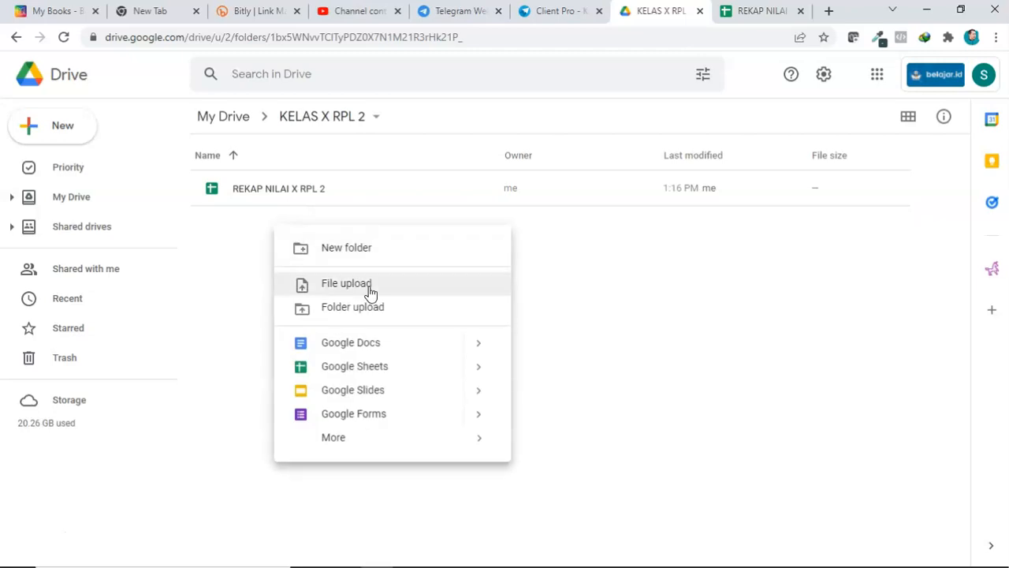
mouse_move(476, 419)
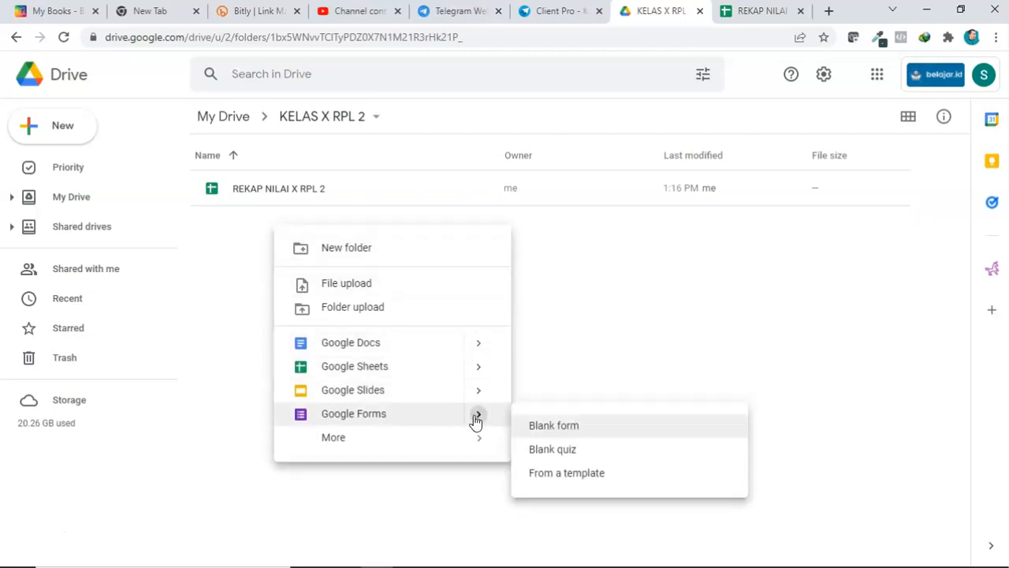
click(565, 454)
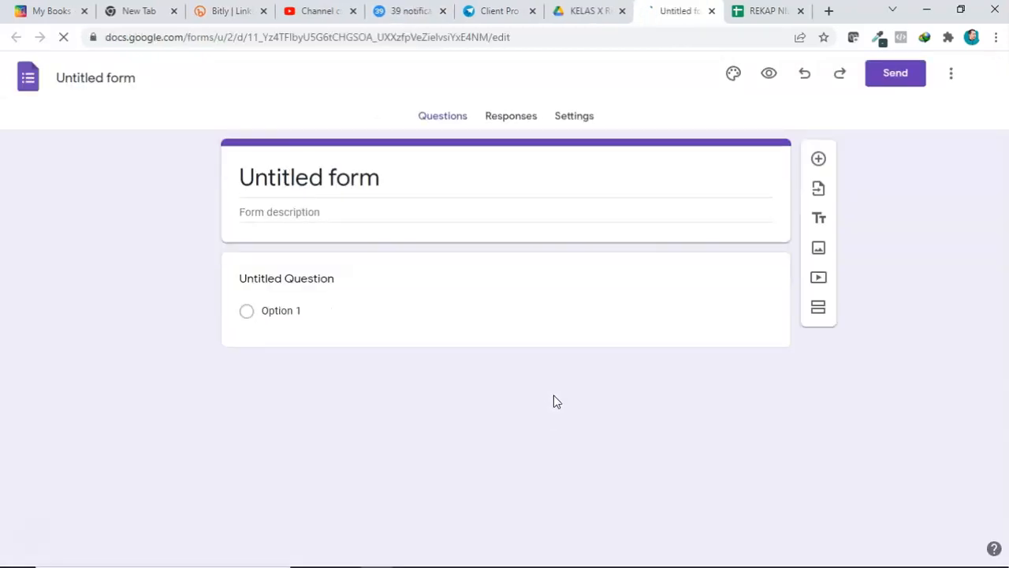
Step: Rename the form to PENILAIAN HARIAN 1 KIMIA
click(97, 77)
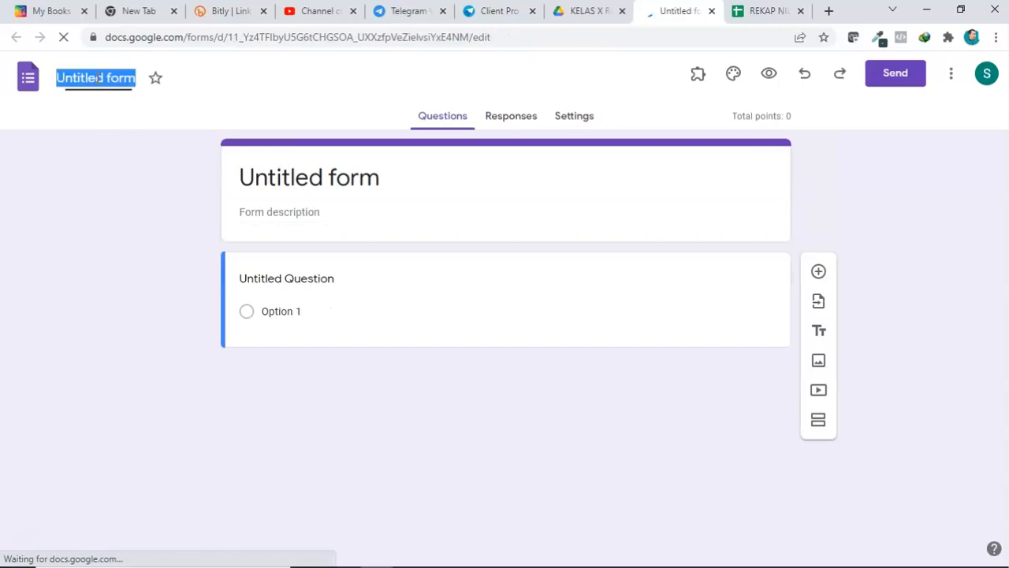
text(PE)
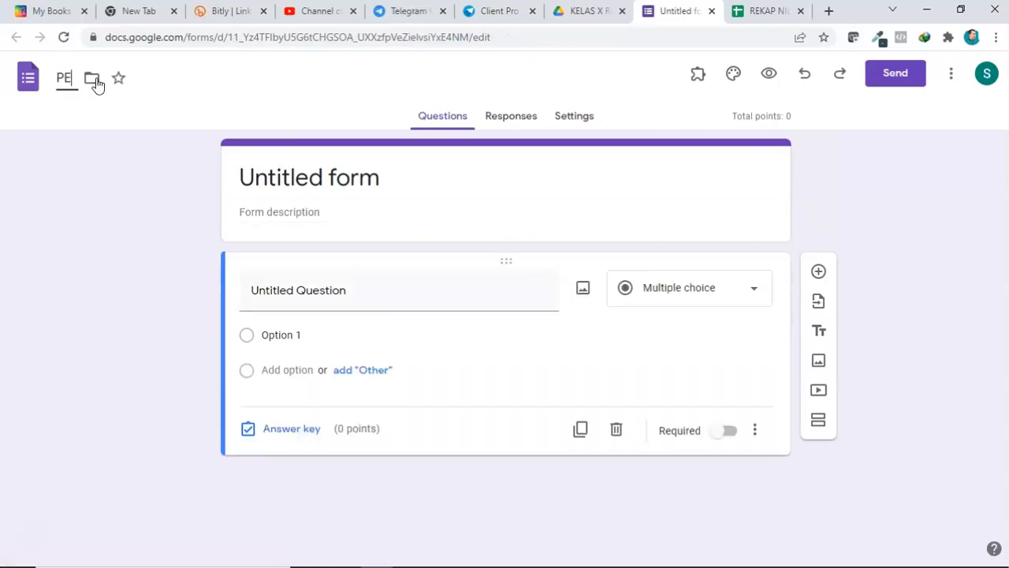
text(NILAIAN HARIAN 1 KIMIA)
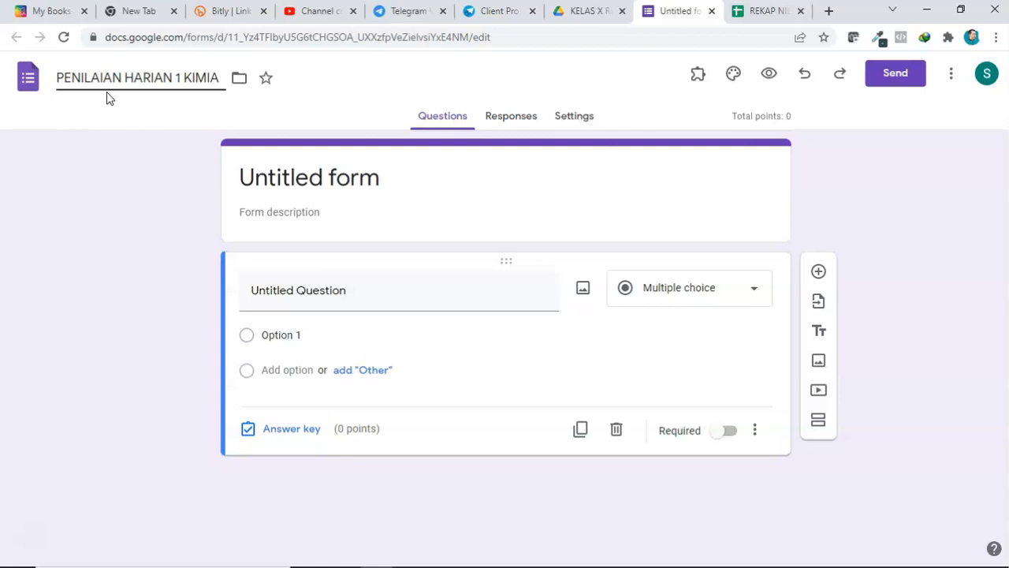
click(301, 178)
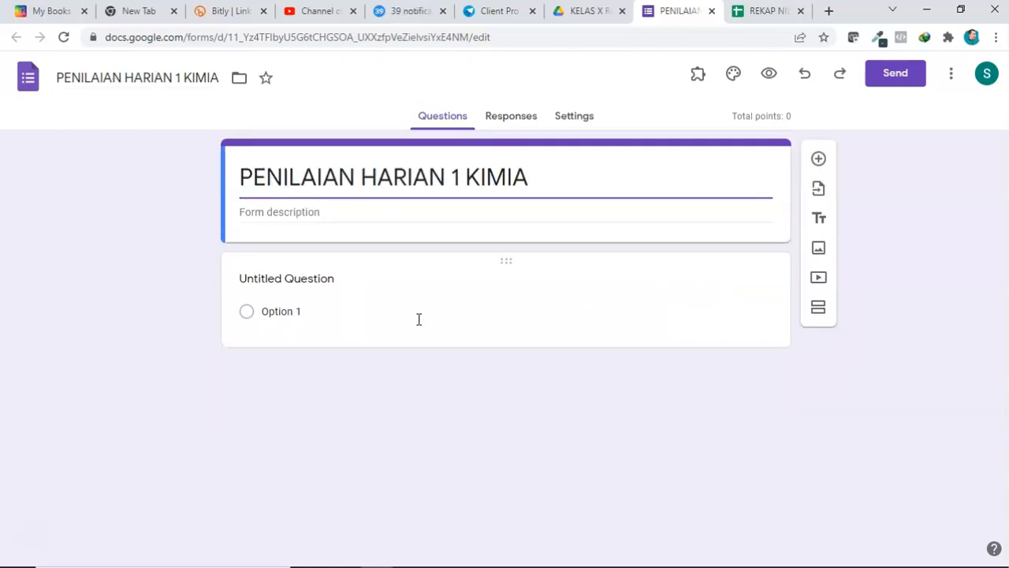
Step: Title the first question NAMA as a dropdown question
click(316, 278)
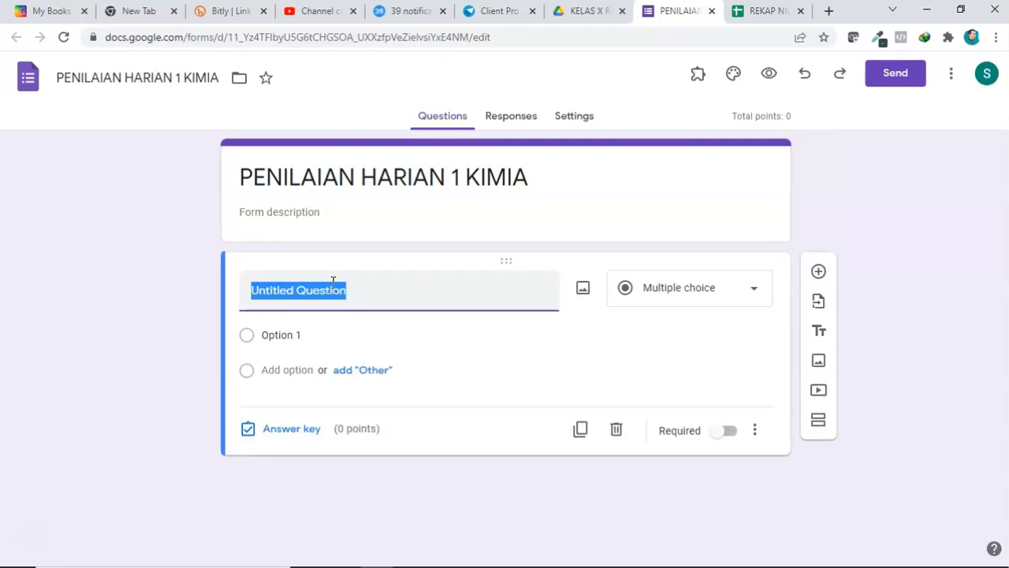
text(ma)
key(BackSpace)
key(BackSpace)
text(NAMA)
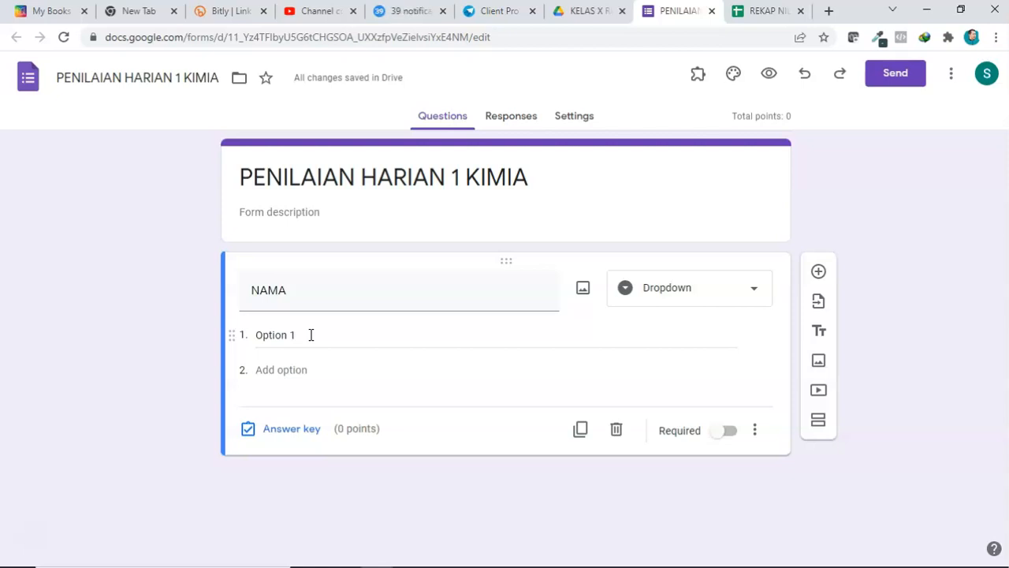
Step: Paste the student names from the spreadsheet as the NAMA dropdown options
click(765, 11)
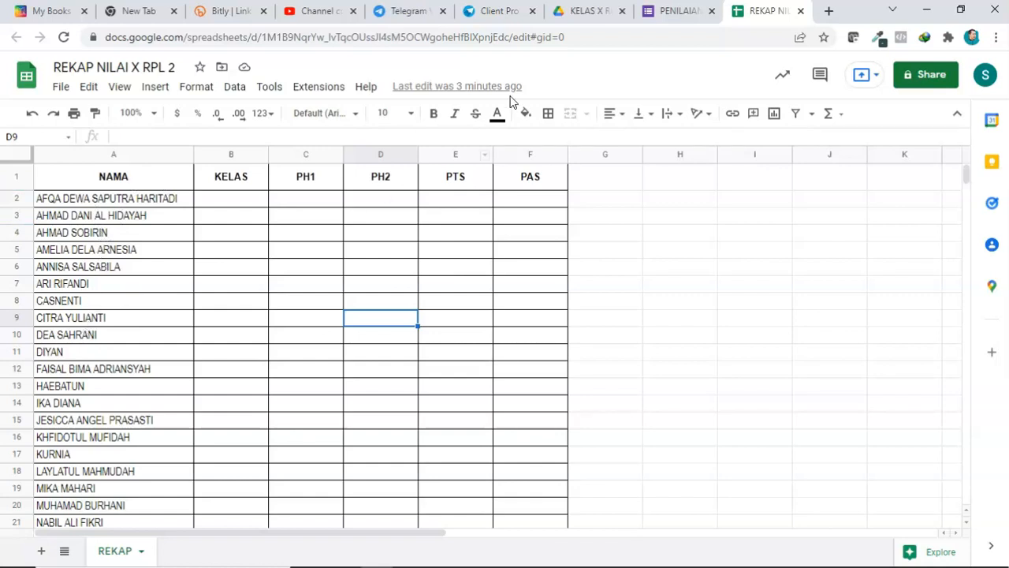
click(677, 11)
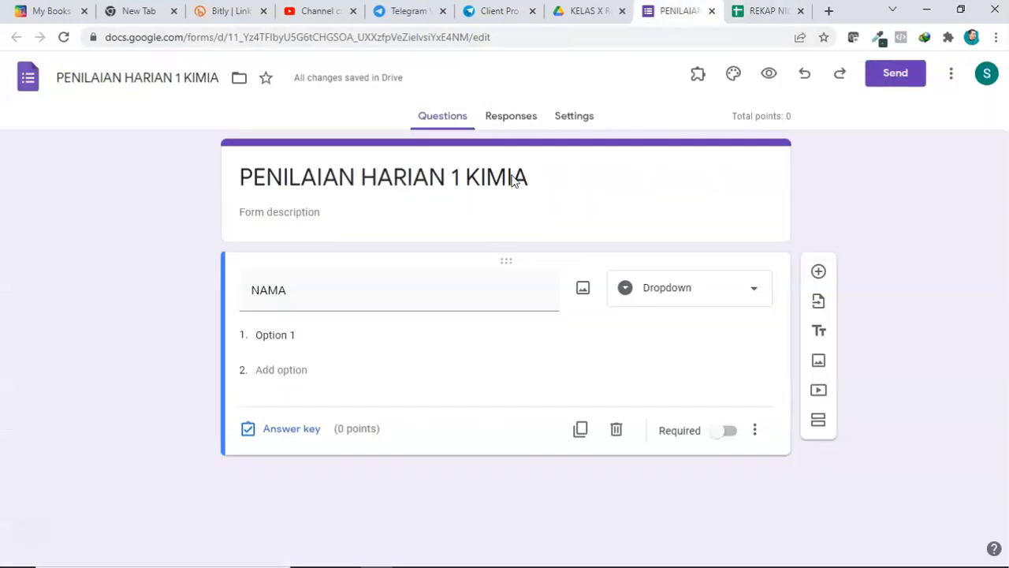
click(288, 336)
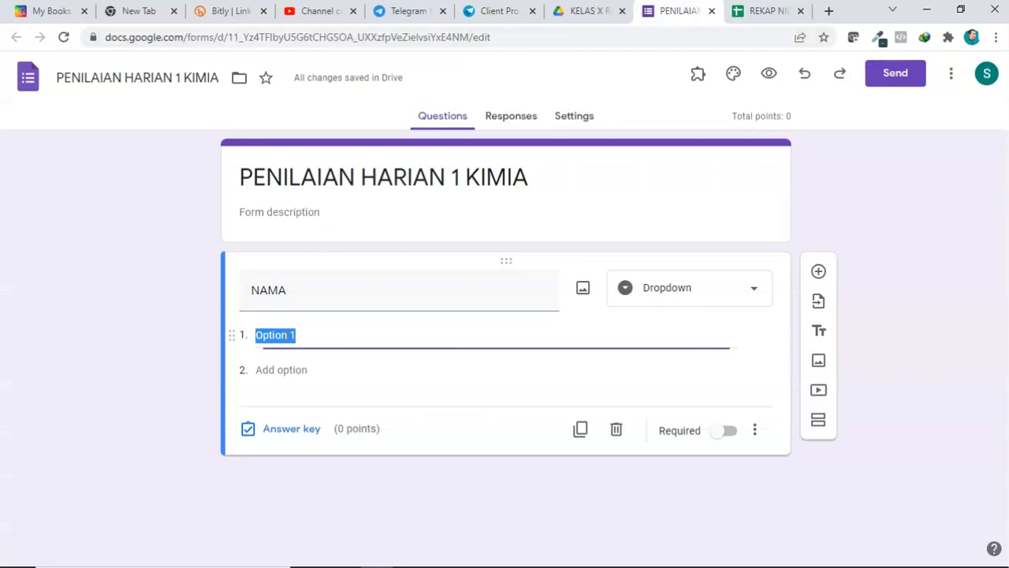
right_click(288, 336)
click(332, 157)
Step: Make the NAMA question required
scroll(293, 336, up, 10)
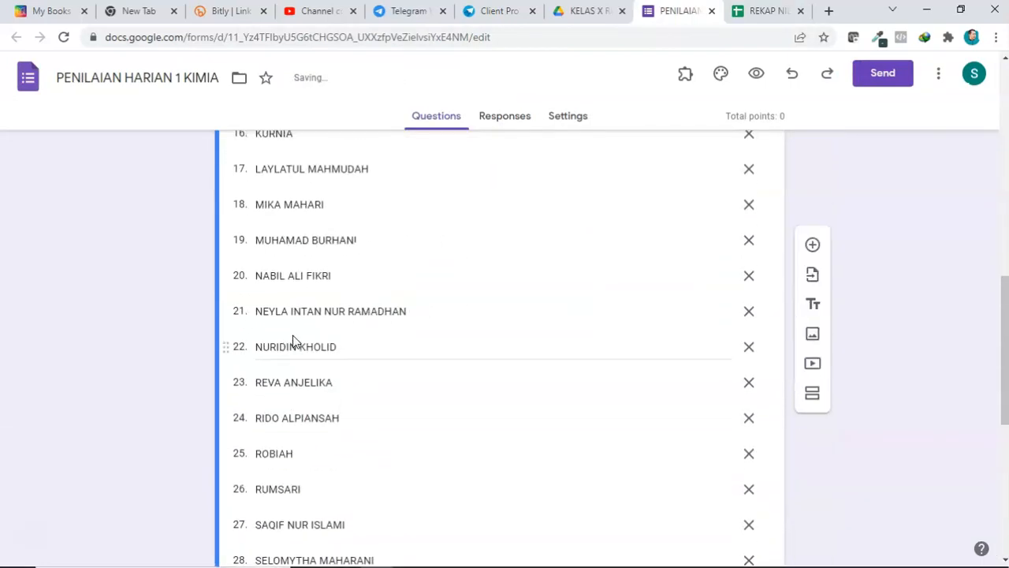
scroll(293, 334, up, 3)
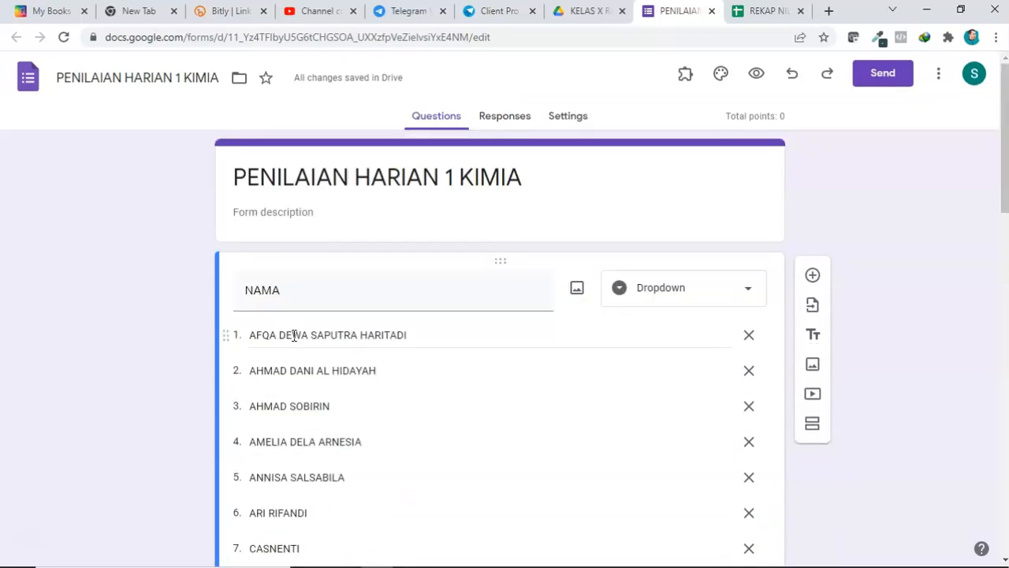
scroll(402, 365, down, 4)
scroll(422, 372, down, 11)
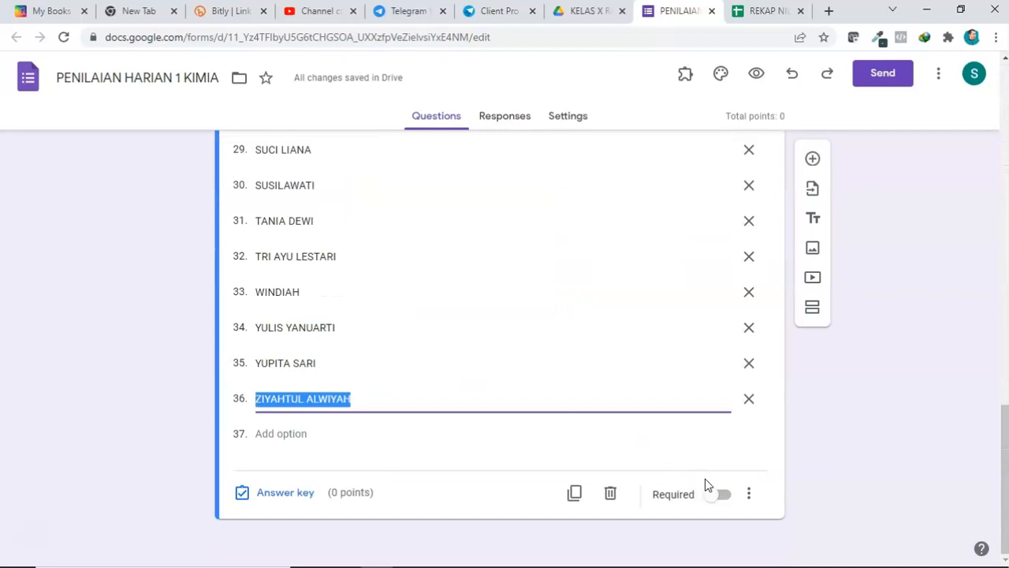
click(726, 495)
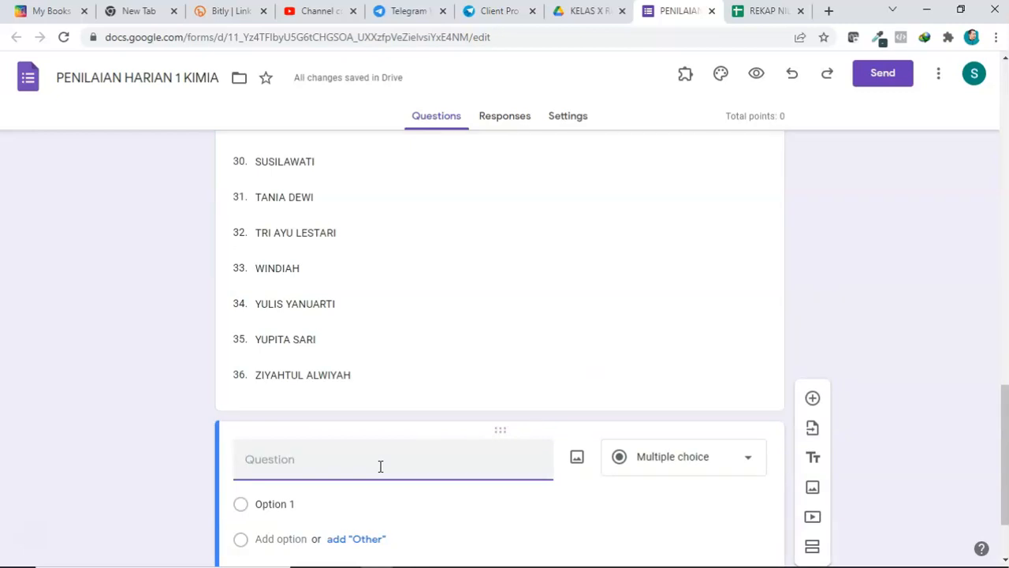
Step: Title a new question KELAS
text(KELAS)
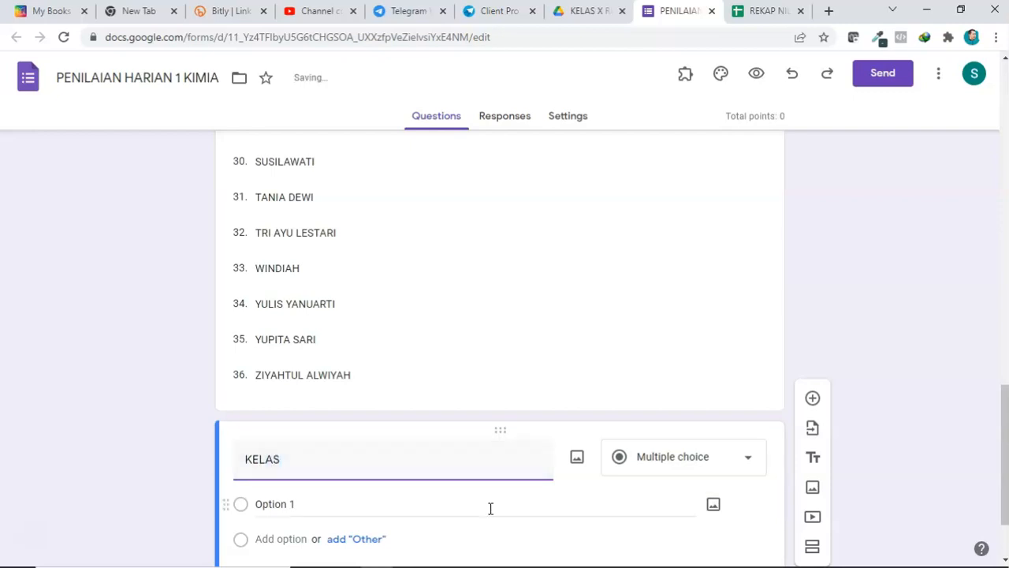
Step: Make KELAS a required dropdown question with the single option X RPL 2
click(684, 466)
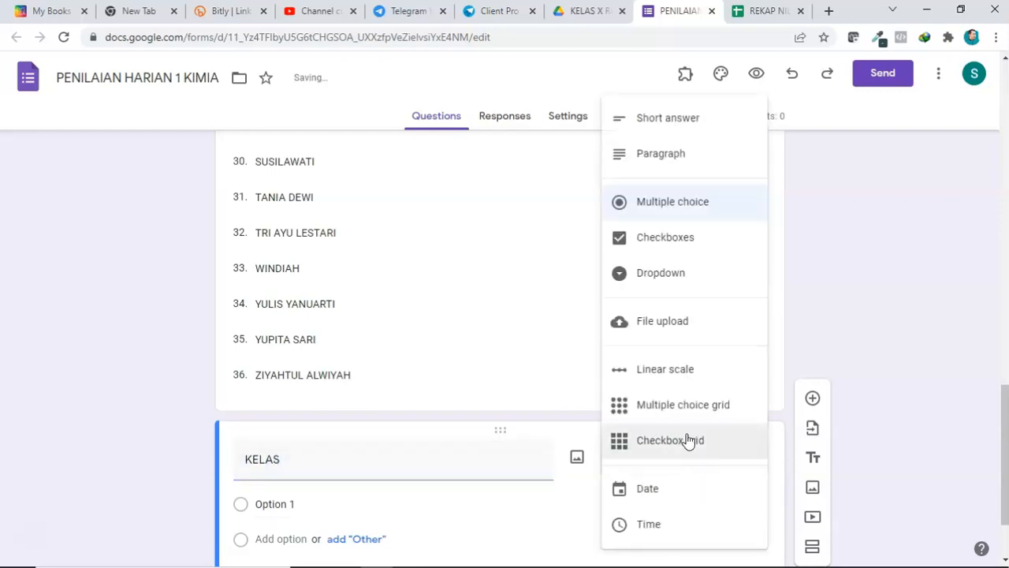
click(660, 277)
click(286, 504)
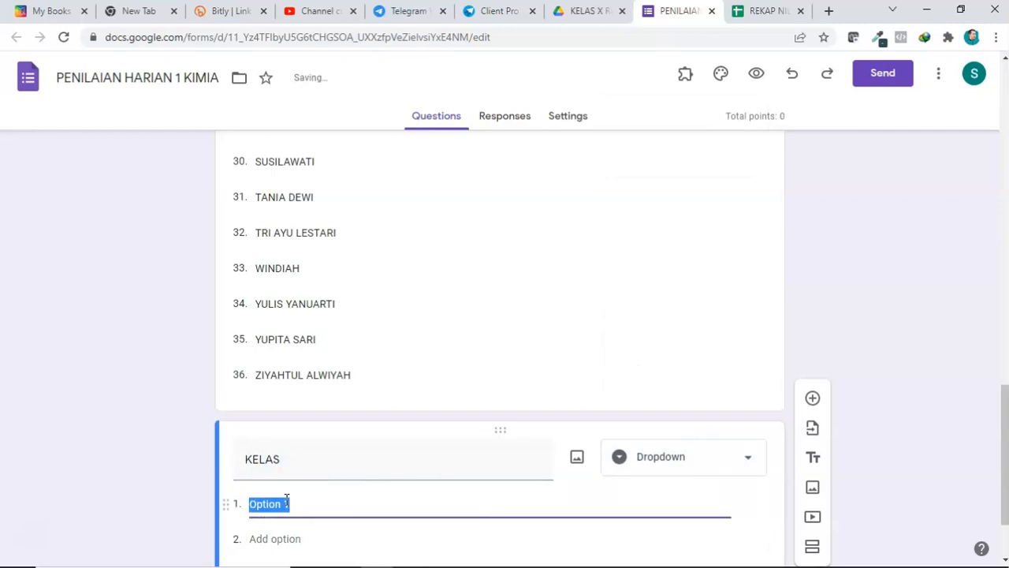
text(X RPL)
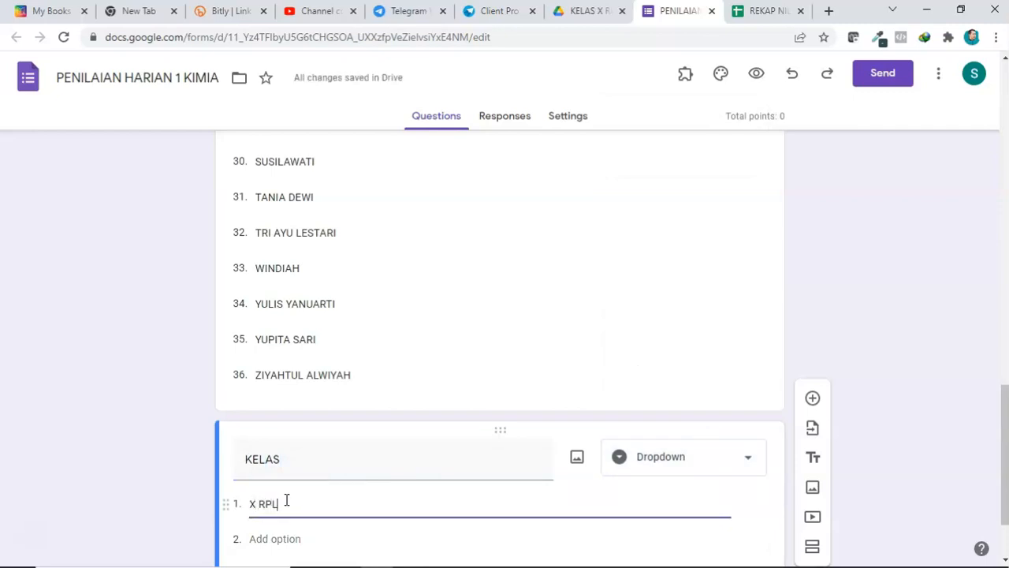
click(868, 368)
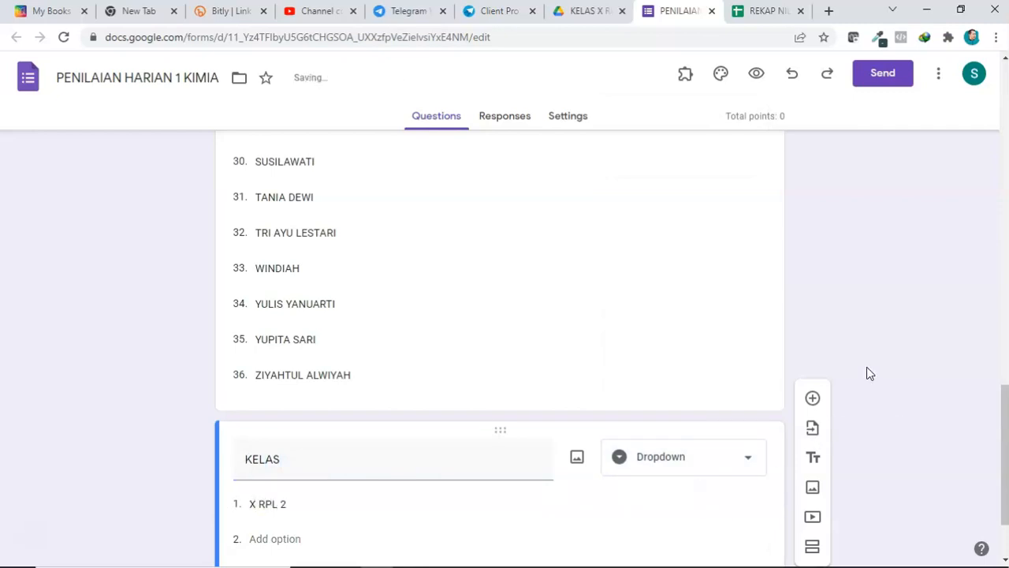
scroll(824, 365, down, 1)
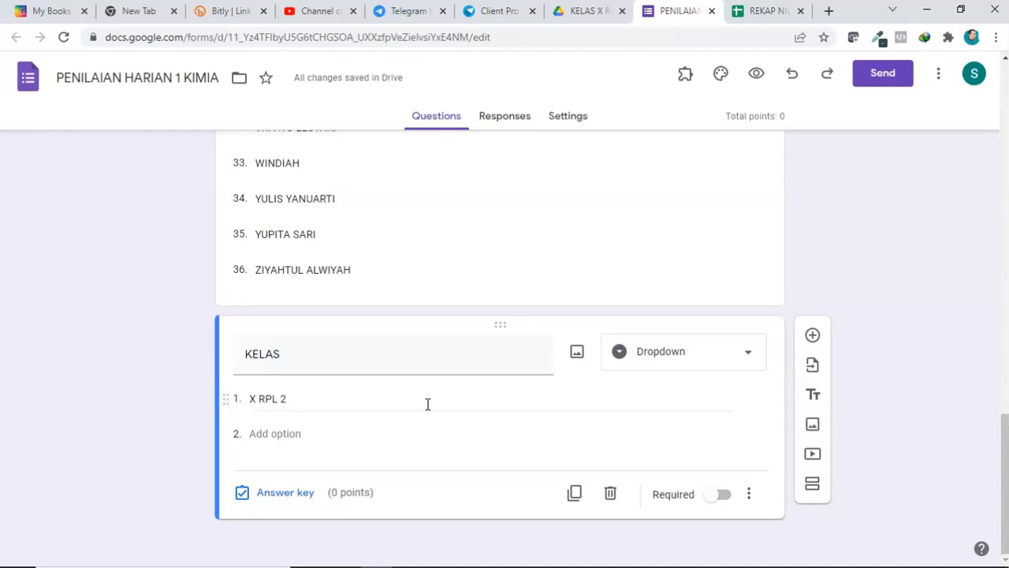
click(724, 495)
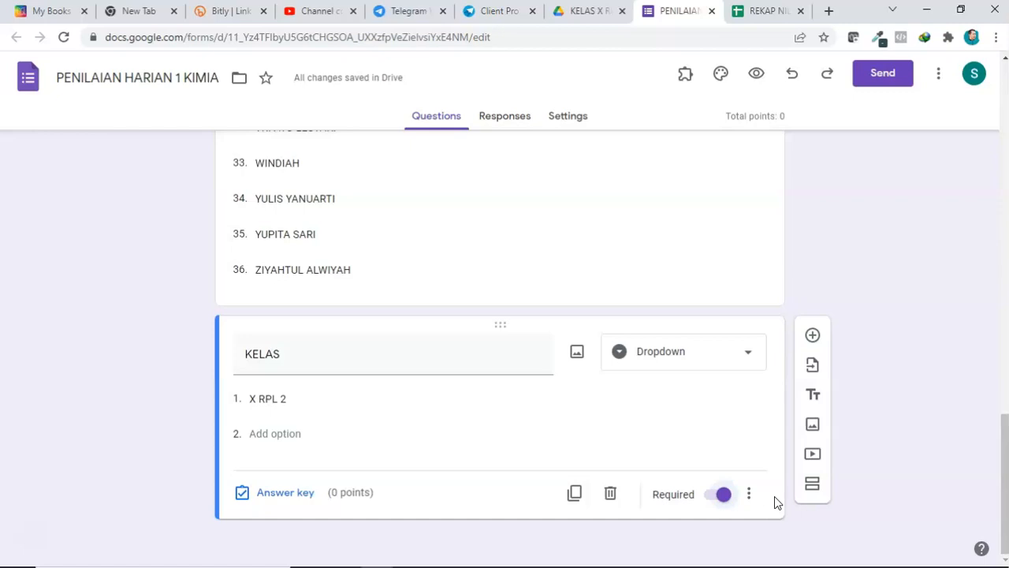
Step: Add a new question titled Matahari terbit dari
click(813, 335)
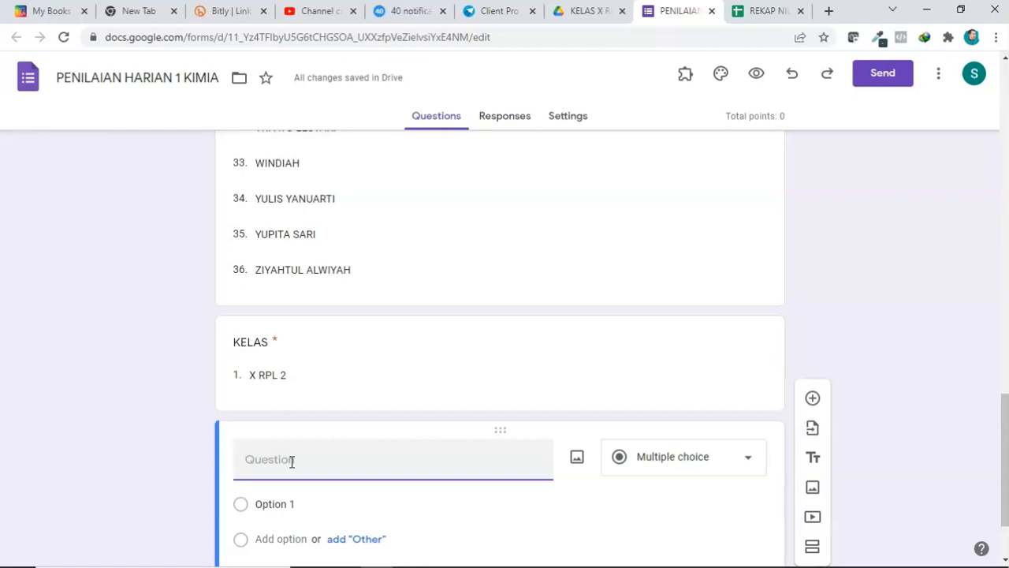
text(NA)
key(BackSpace)
key(BackSpace)
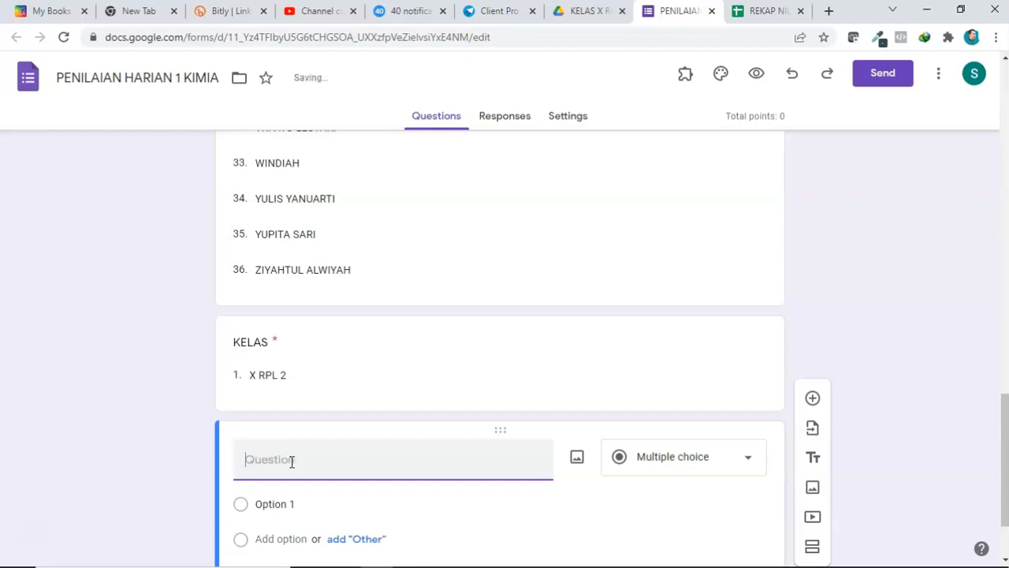
text(Matahari terbit da)
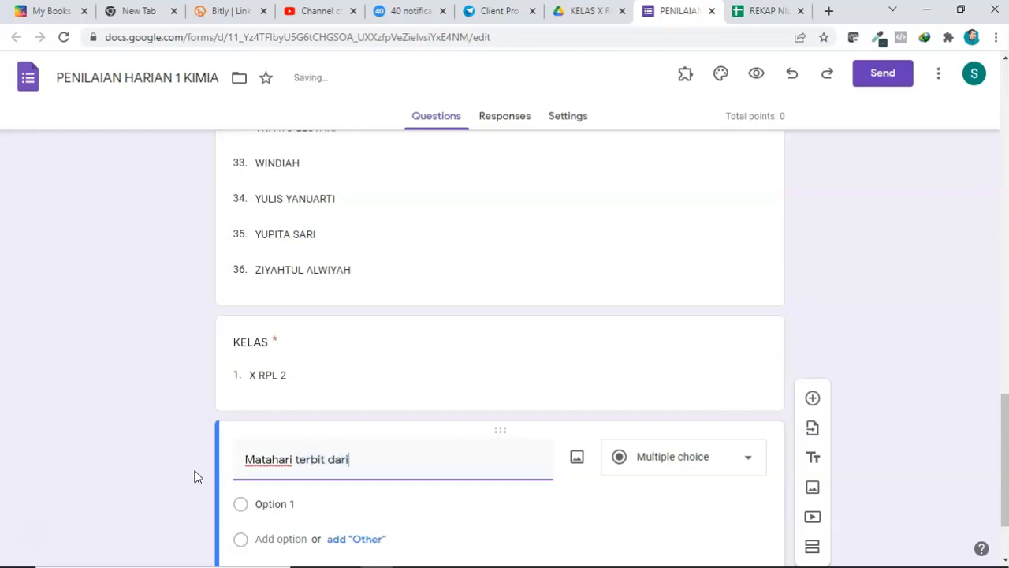
text(ri)
Step: Enter the answer options BARAT, TIMUR, UTARA, TENGGARA and SELATAN for this question
click(268, 504)
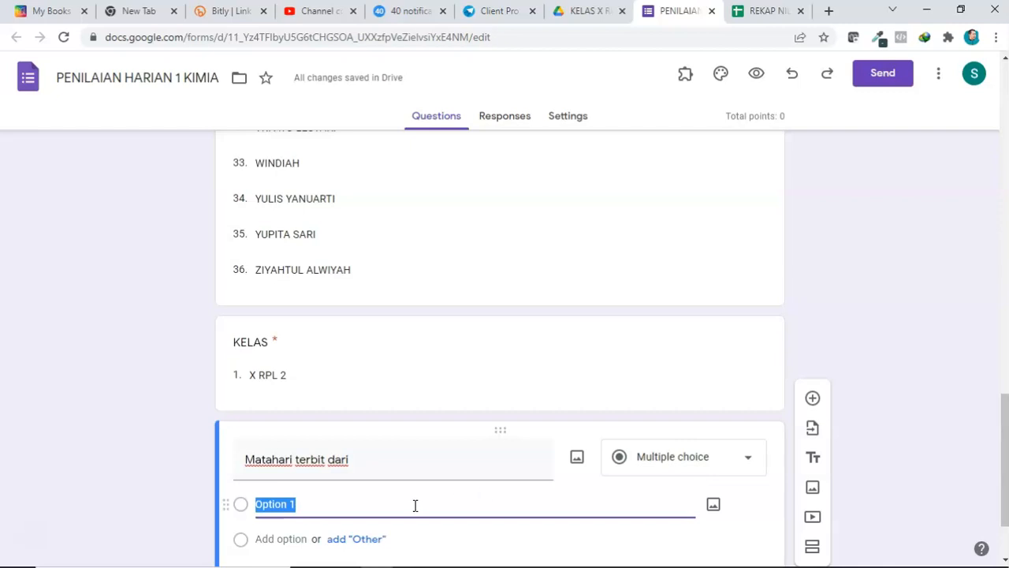
text(bara)
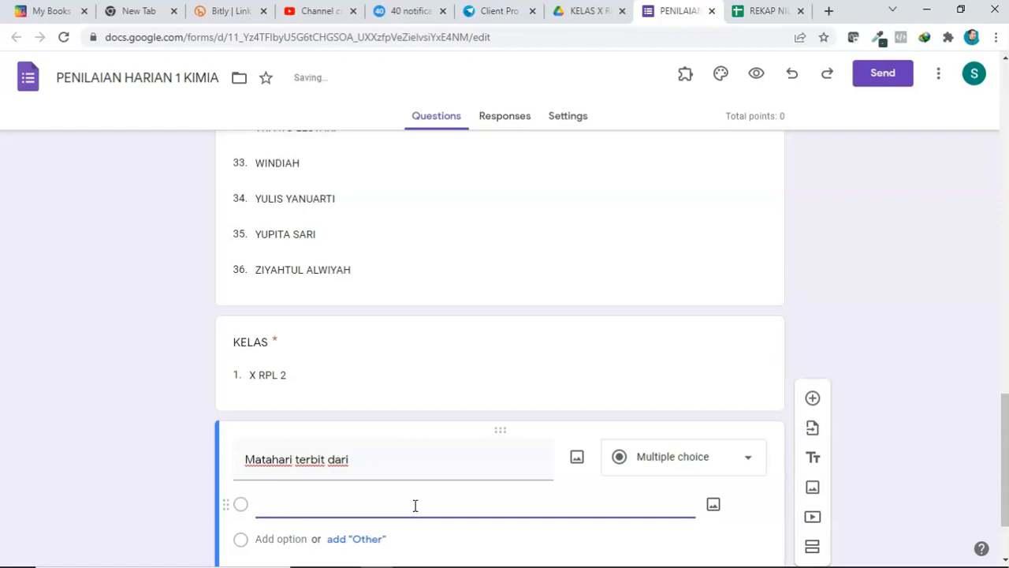
text(ARAT)
scroll(423, 500, down, 2)
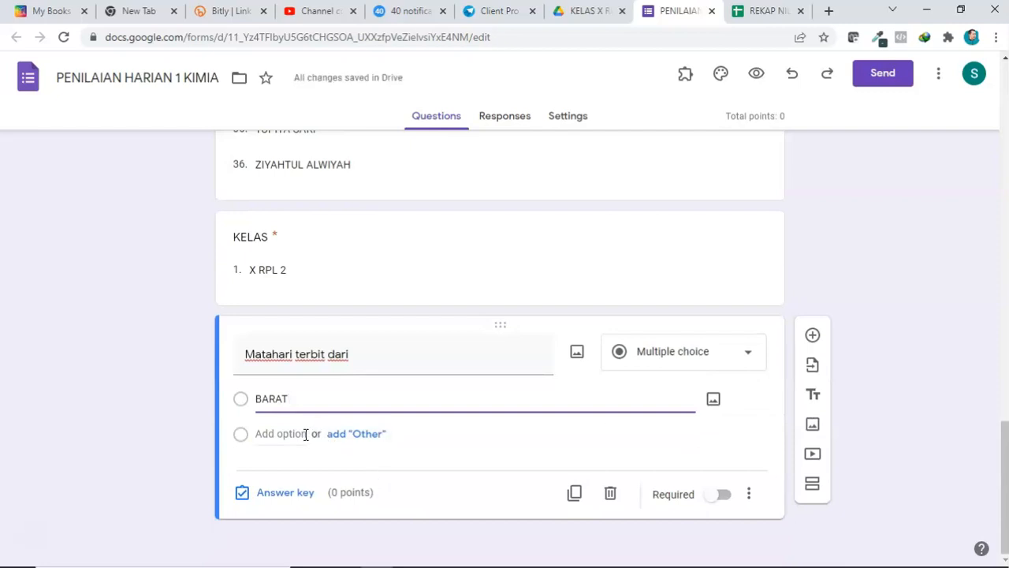
click(307, 433)
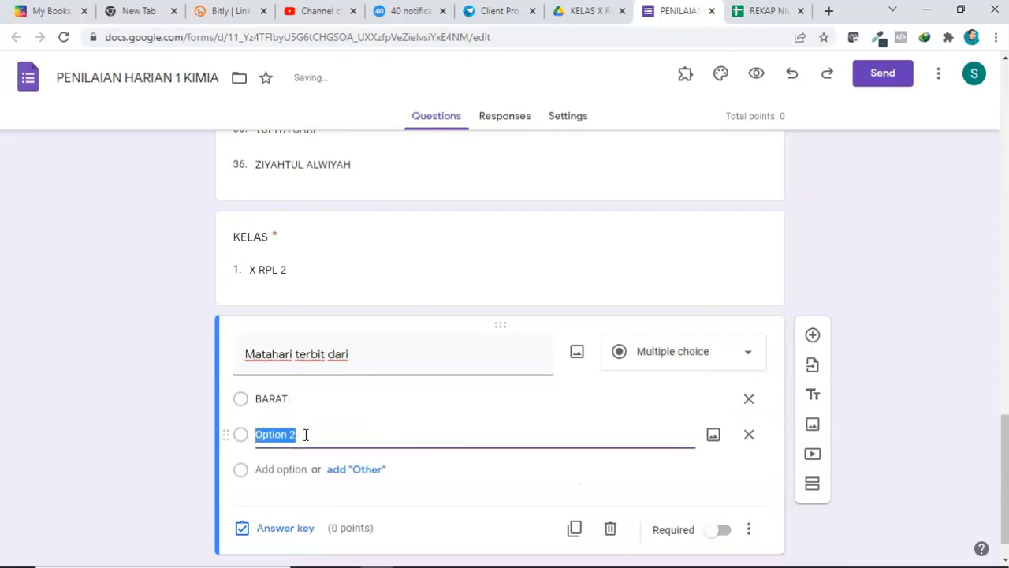
text(TIMU)
key(Return)
text(UTARA)
key(Return)
text(TENGGARA)
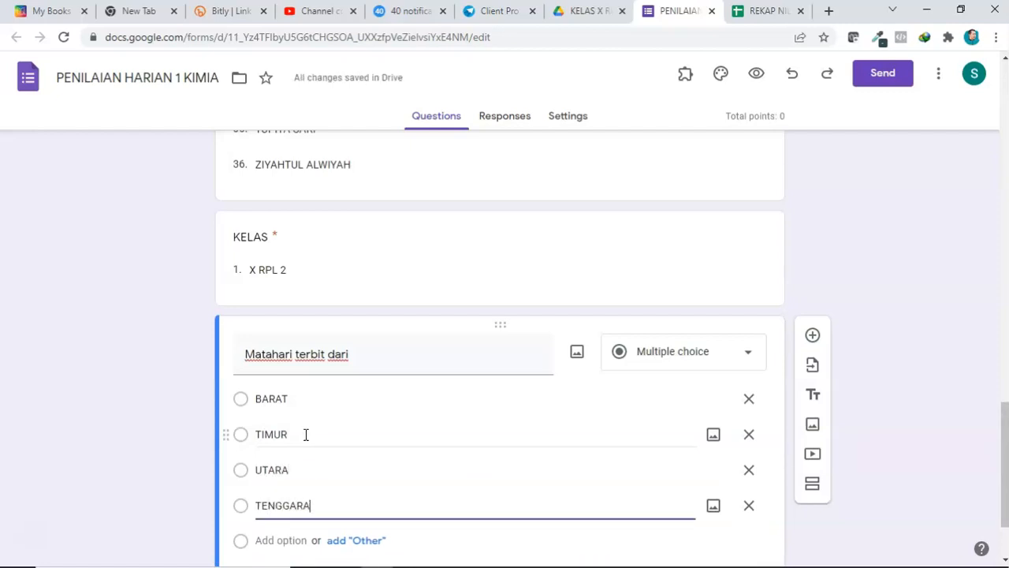
key(Return)
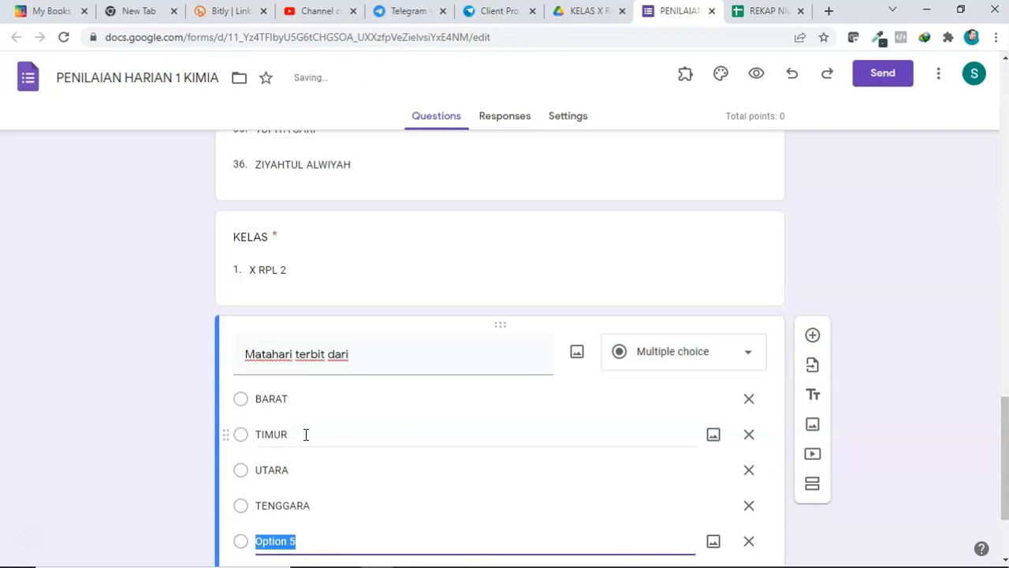
text(SELATAN)
Step: Make the Matahari terbit dari question required
scroll(306, 434, down, 1)
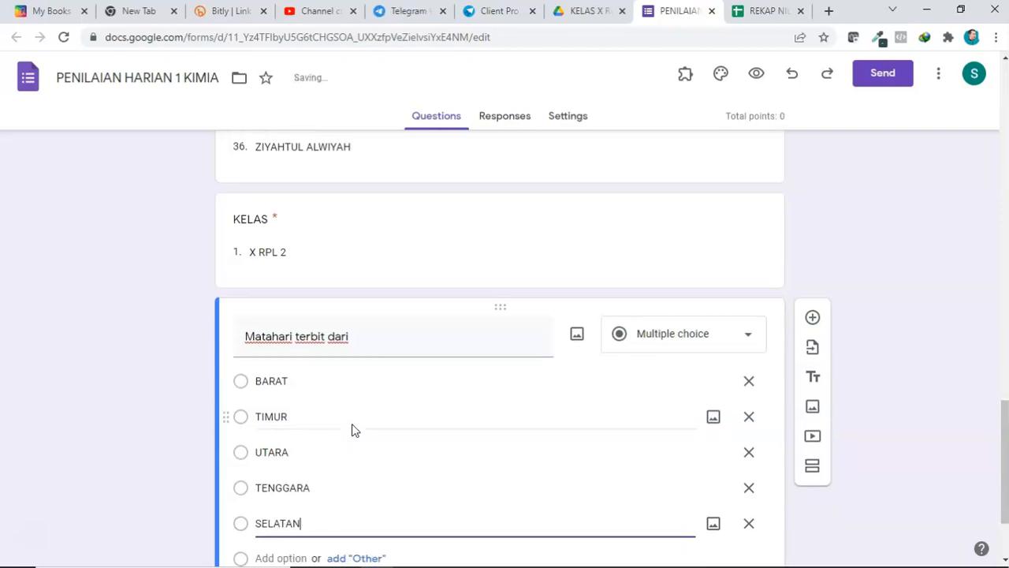
scroll(663, 505, up, 1)
scroll(674, 509, down, 2)
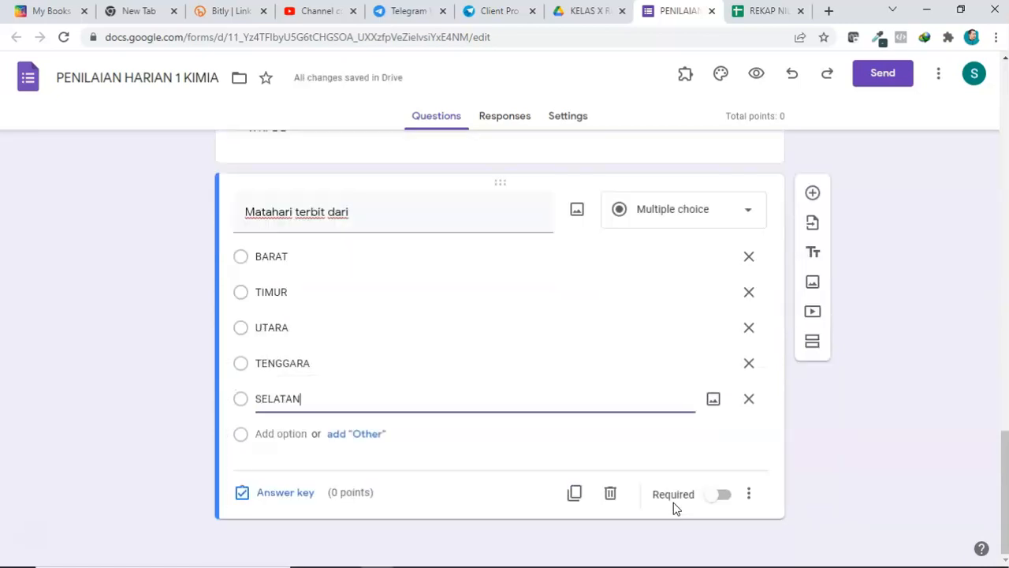
click(724, 494)
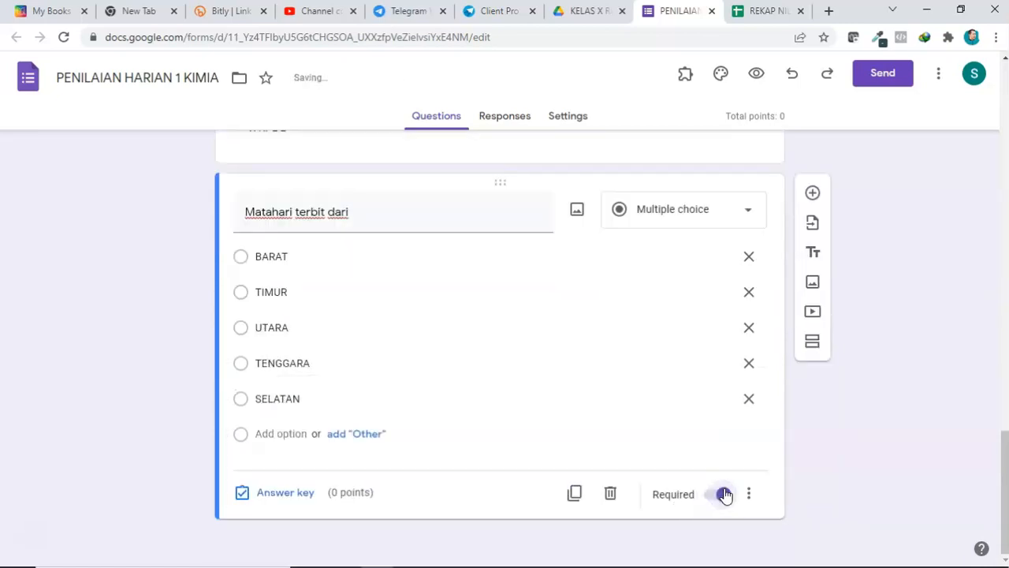
Step: Duplicate the question and retitle the copy Matahari tenggelam di
click(575, 494)
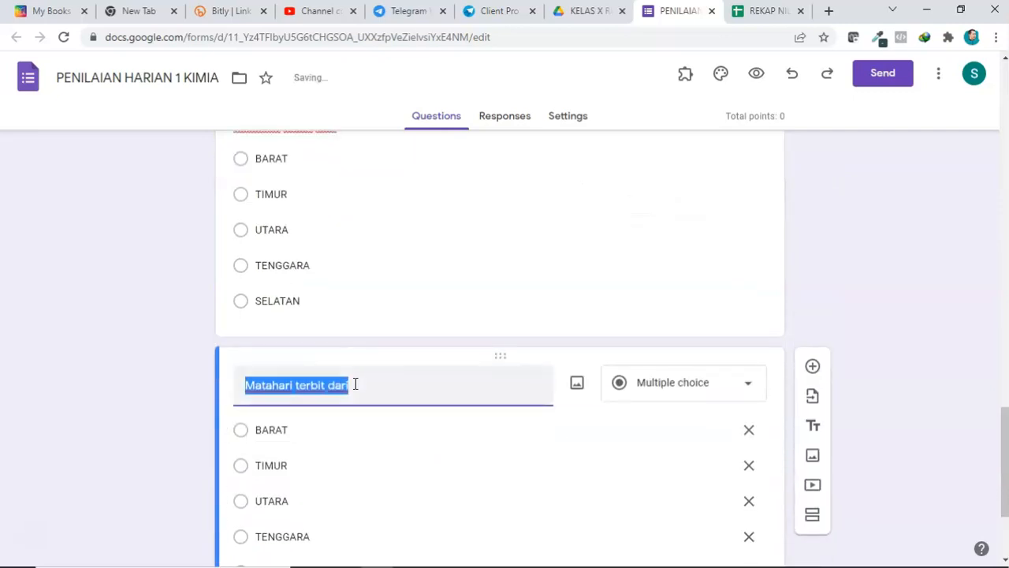
click(365, 390)
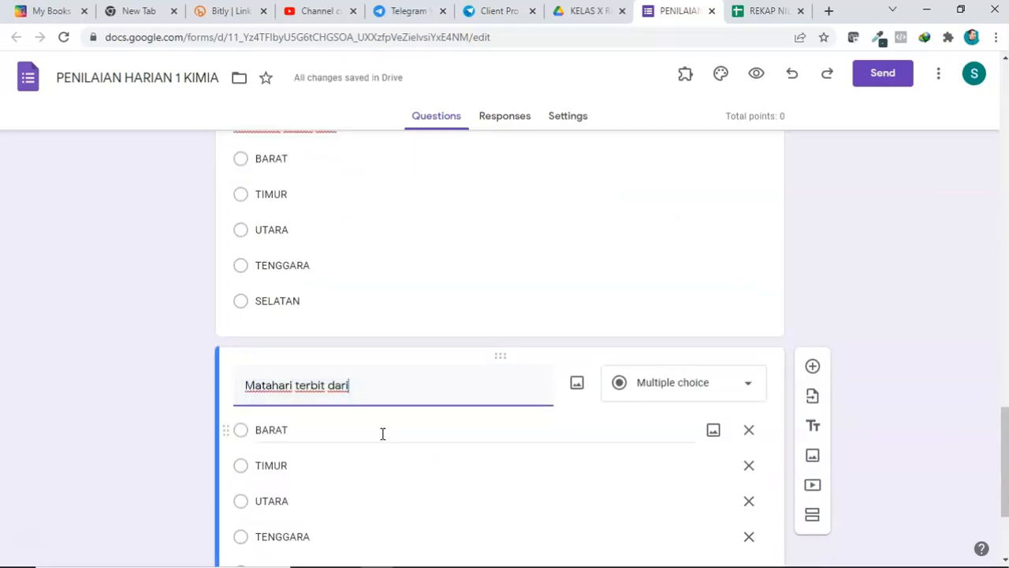
drag(365, 387, 298, 398)
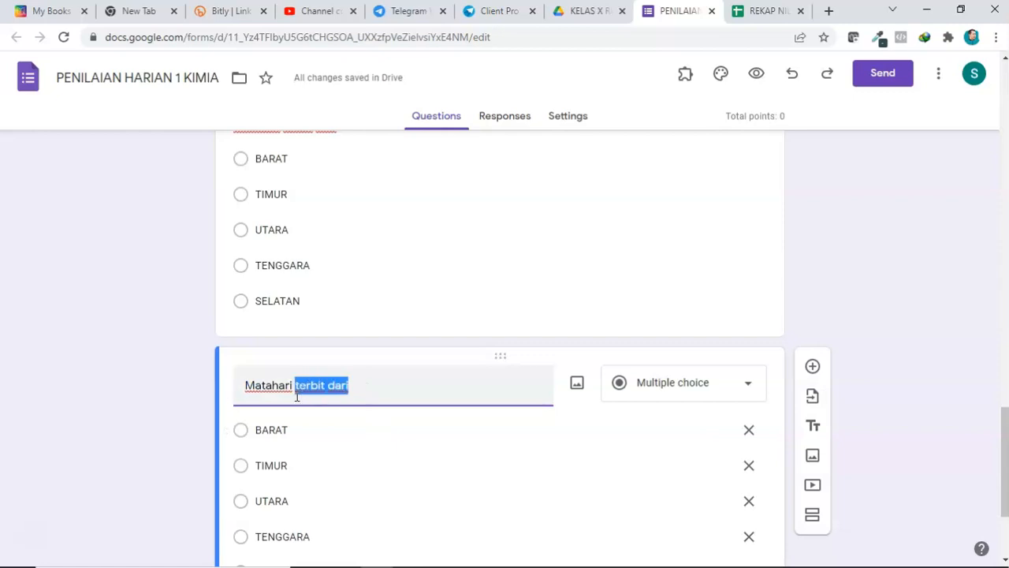
text(TENGGELAM)
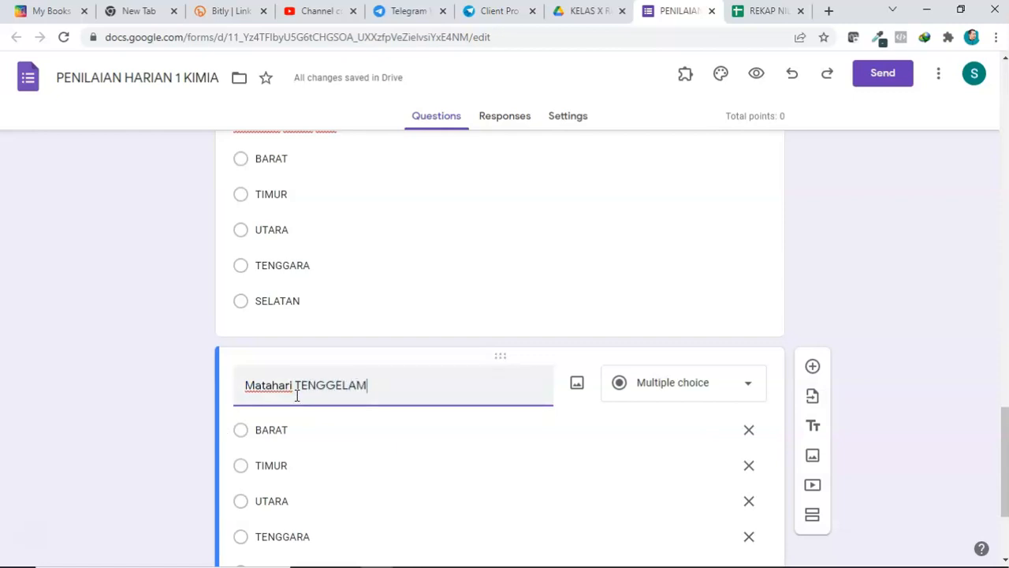
key(BackSpace)
key(BackSpace)
key(BackSpace)
key(BackSpace)
key(BackSpace)
key(BackSpace)
key(BackSpace)
text(te)
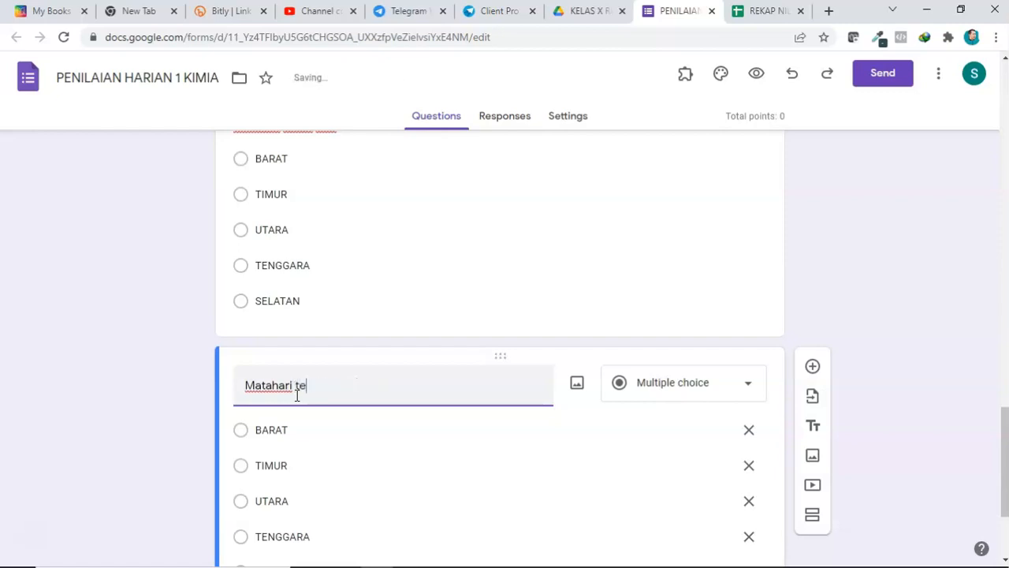
text(nggelam di)
Step: Set the answer key of Matahari terbit dari to TIMUR, worth 1 point
scroll(307, 426, down, 1)
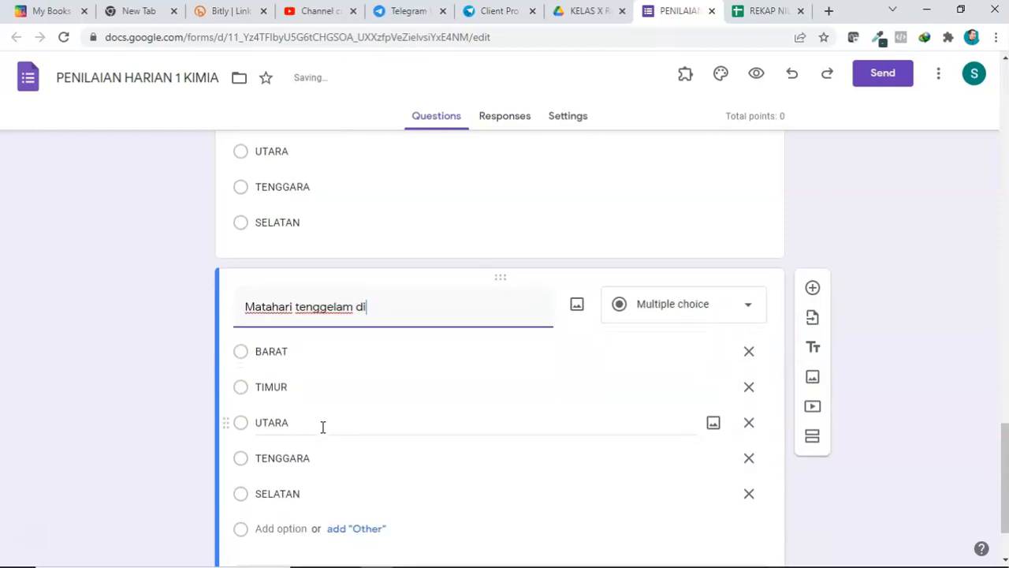
scroll(321, 429, down, 2)
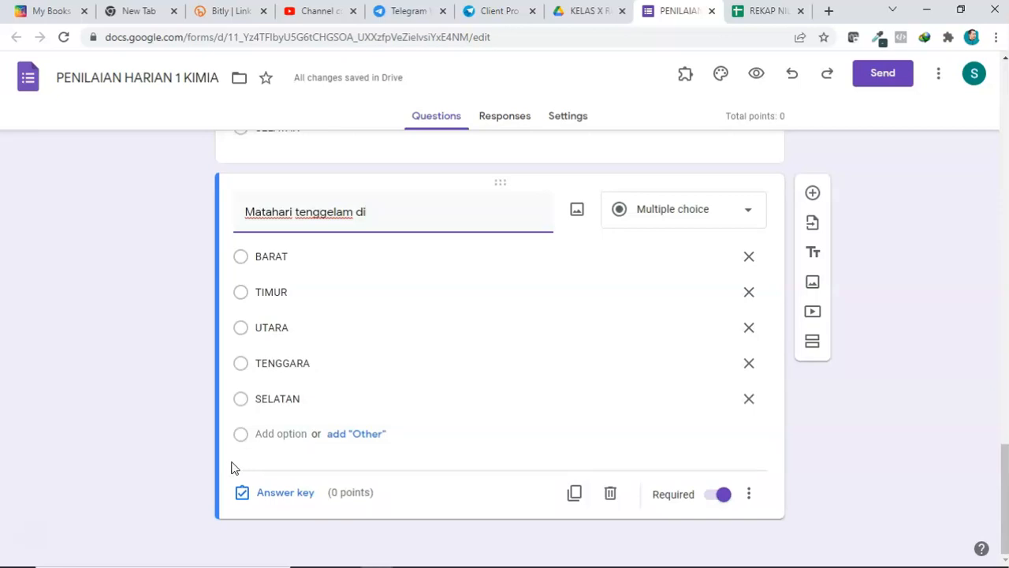
click(31, 544)
scroll(107, 426, up, 4)
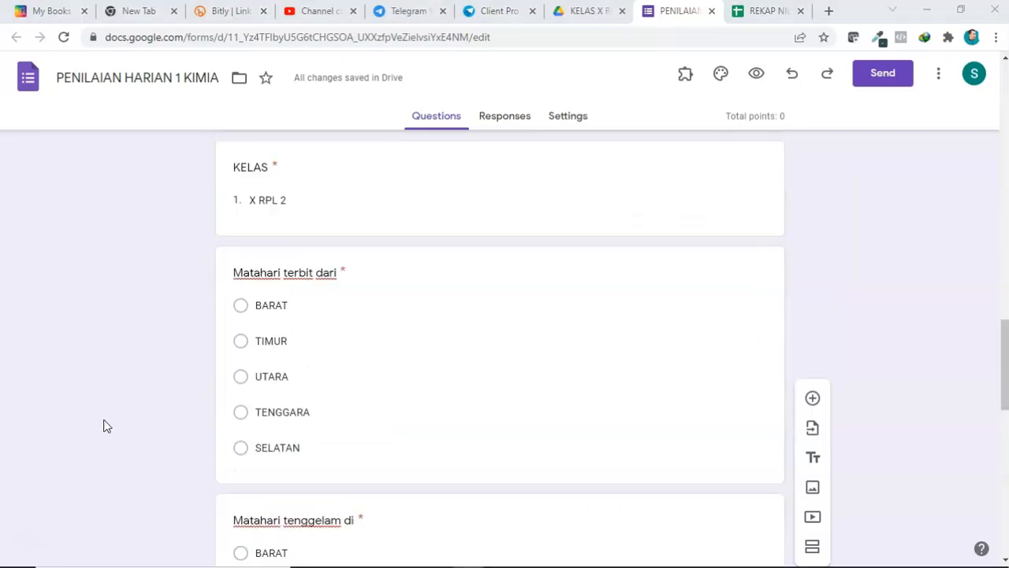
click(418, 372)
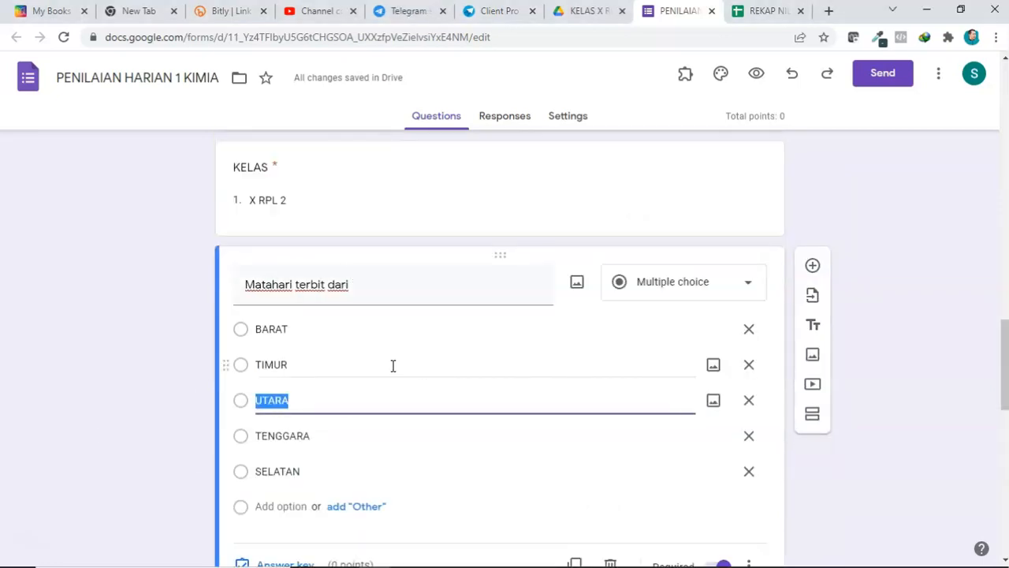
scroll(375, 372, down, 1)
scroll(355, 348, up, 1)
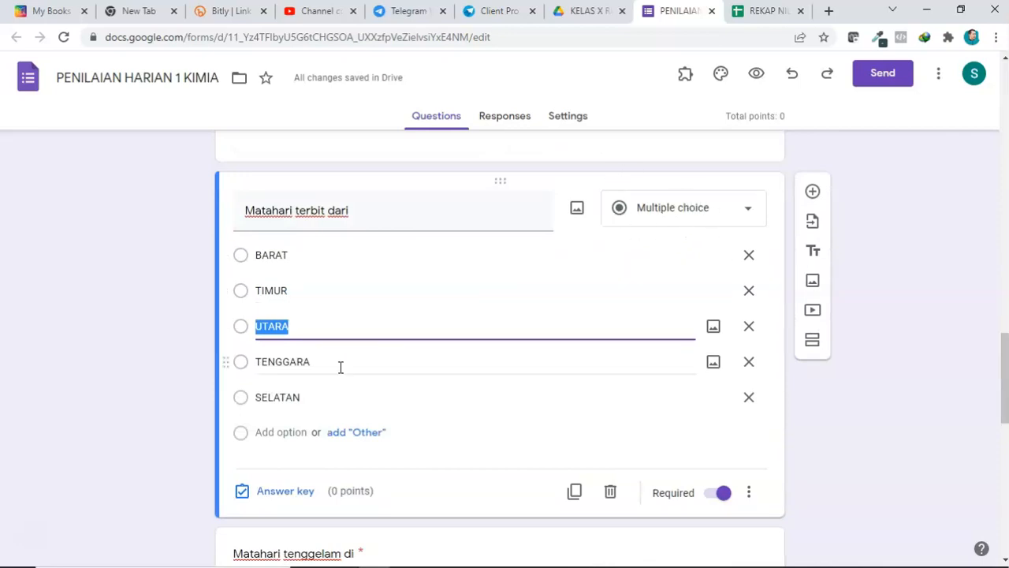
click(282, 498)
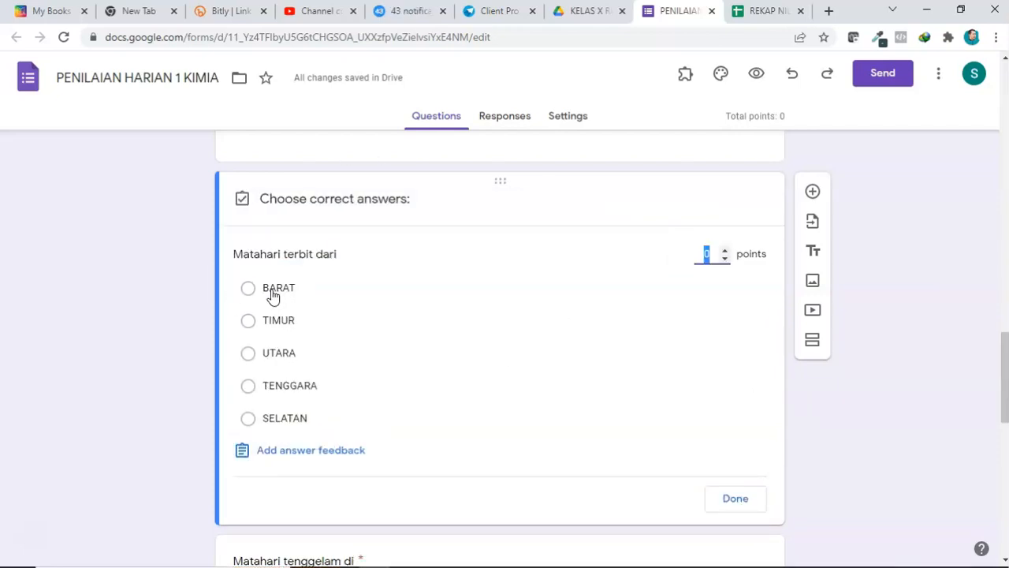
click(276, 325)
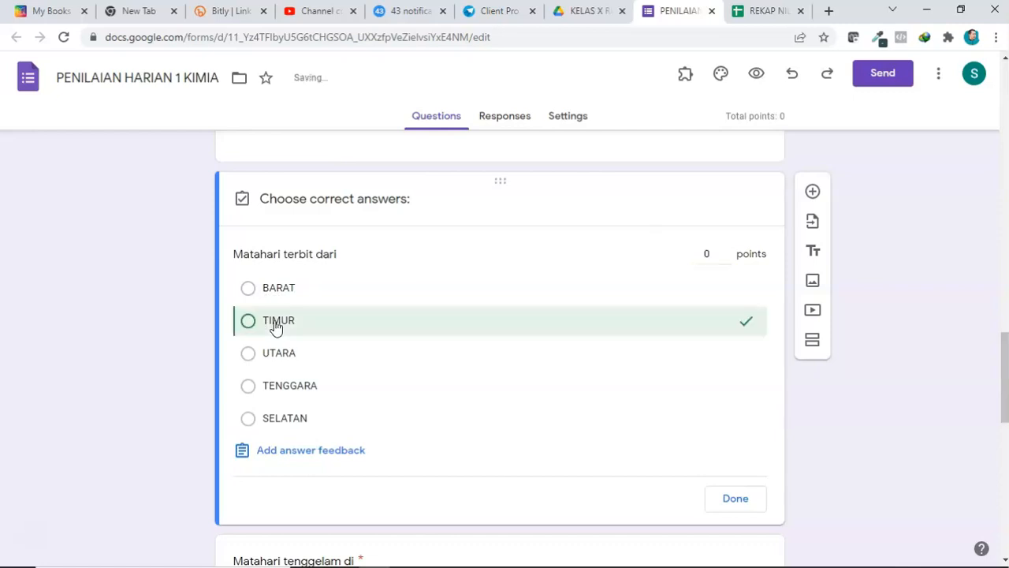
click(724, 252)
click(737, 499)
Step: Set the answer key of Matahari tenggelam di to BARAT, worth 1 point
scroll(569, 416, down, 2)
scroll(564, 416, down, 2)
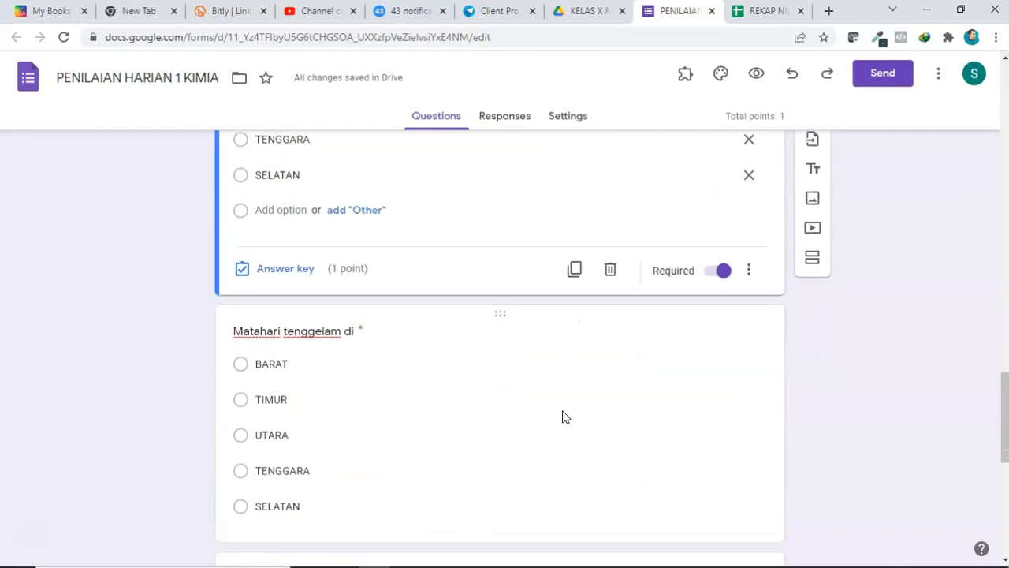
click(468, 352)
click(302, 448)
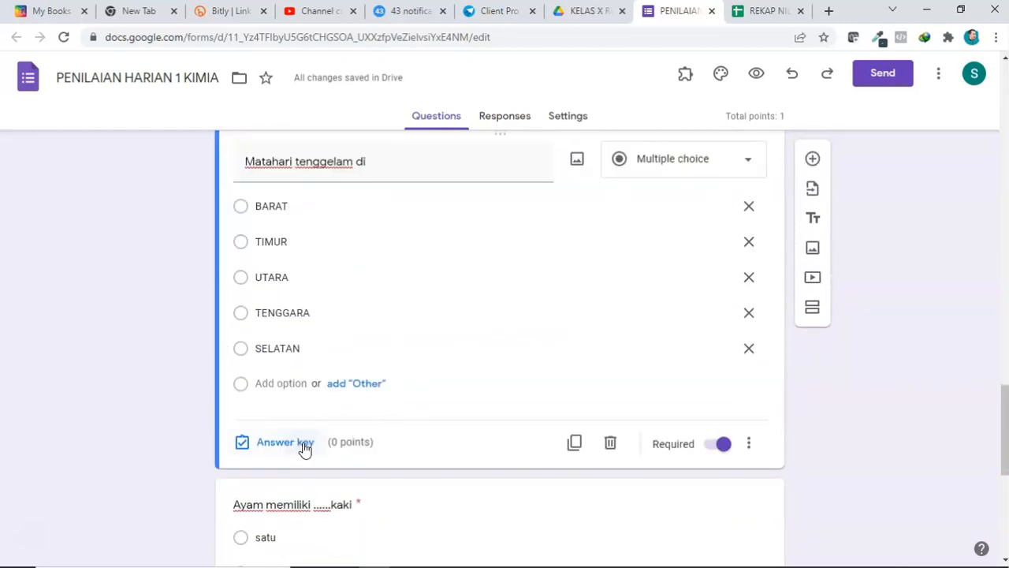
click(249, 449)
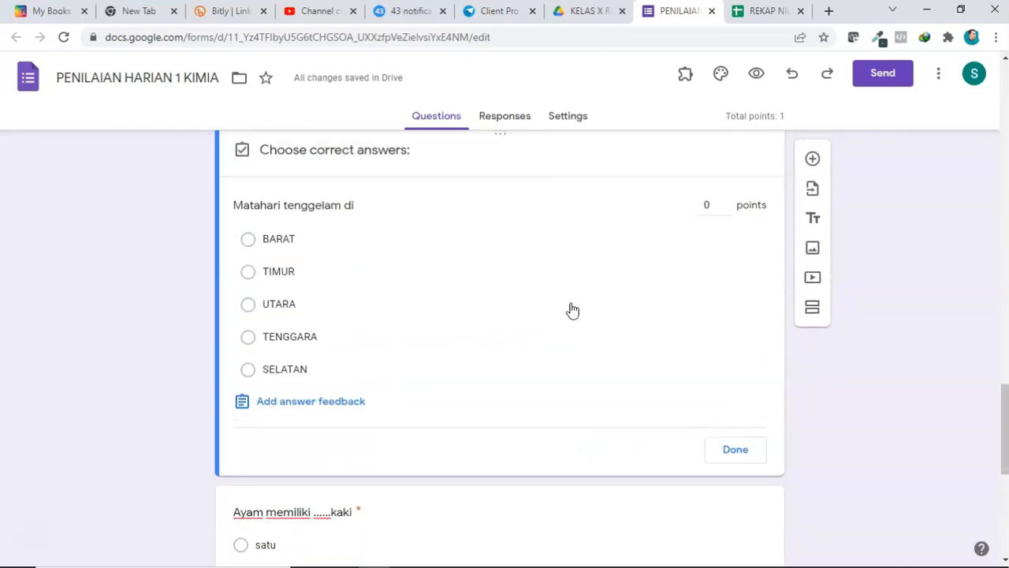
click(294, 241)
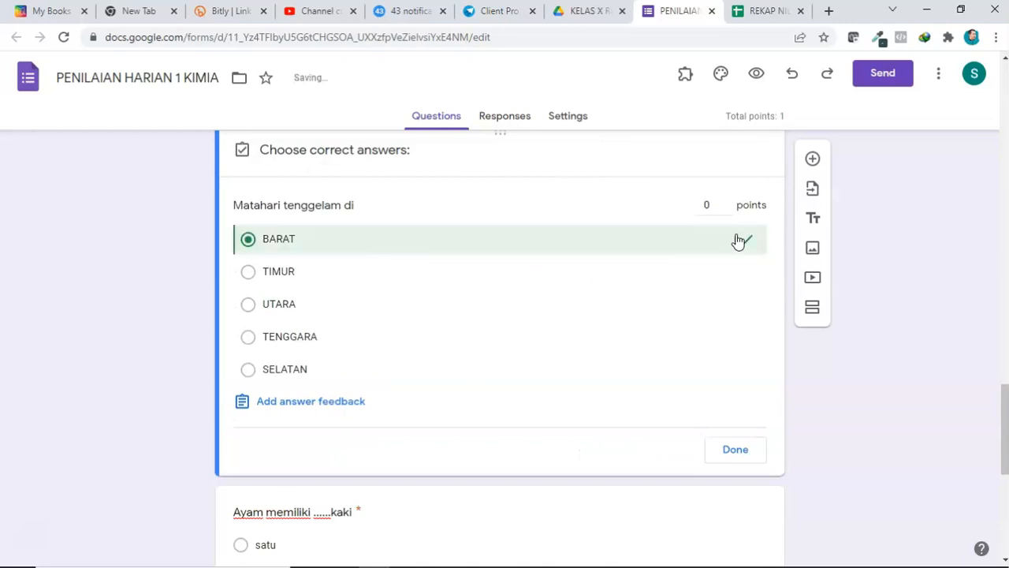
double_click(726, 202)
click(726, 210)
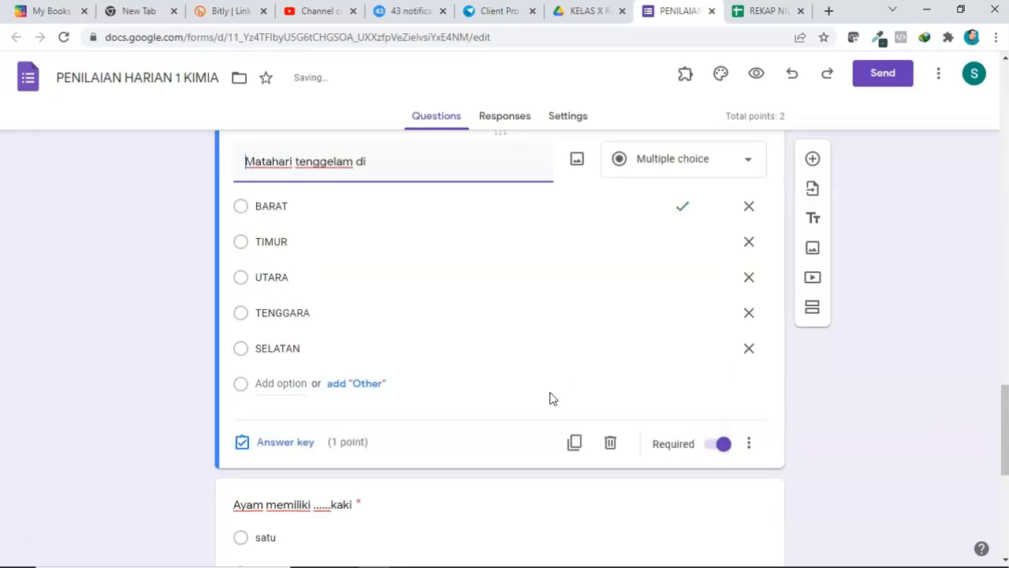
Step: Set the answer key of Ayam memiliki ......kaki to dua, worth 1 point
scroll(550, 398, down, 3)
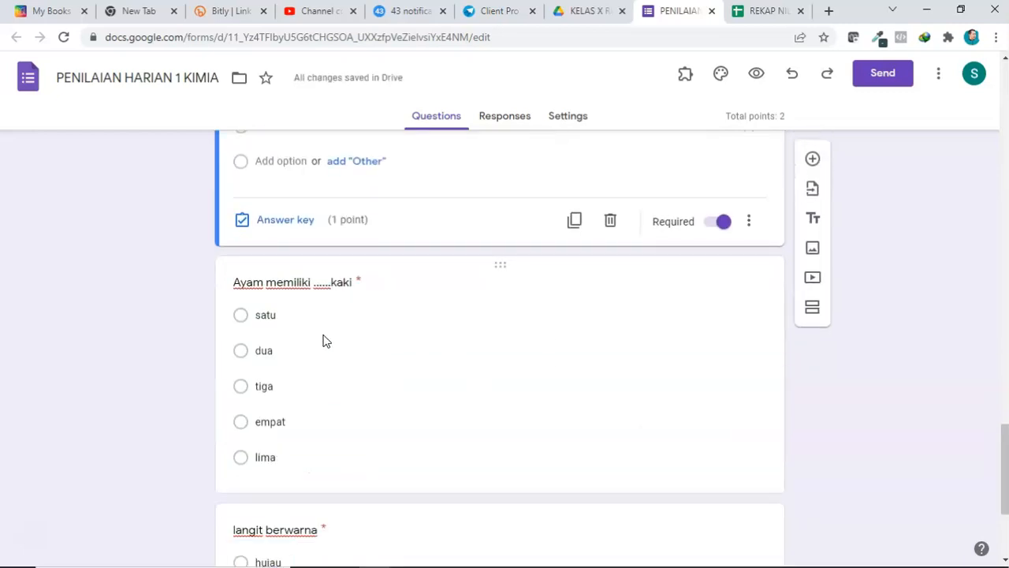
click(400, 394)
click(266, 470)
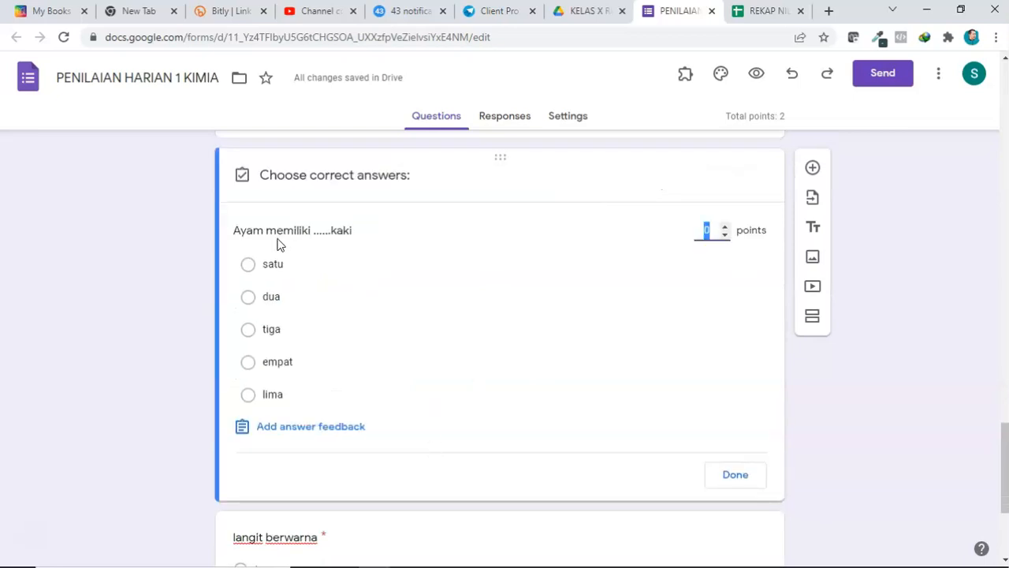
click(249, 298)
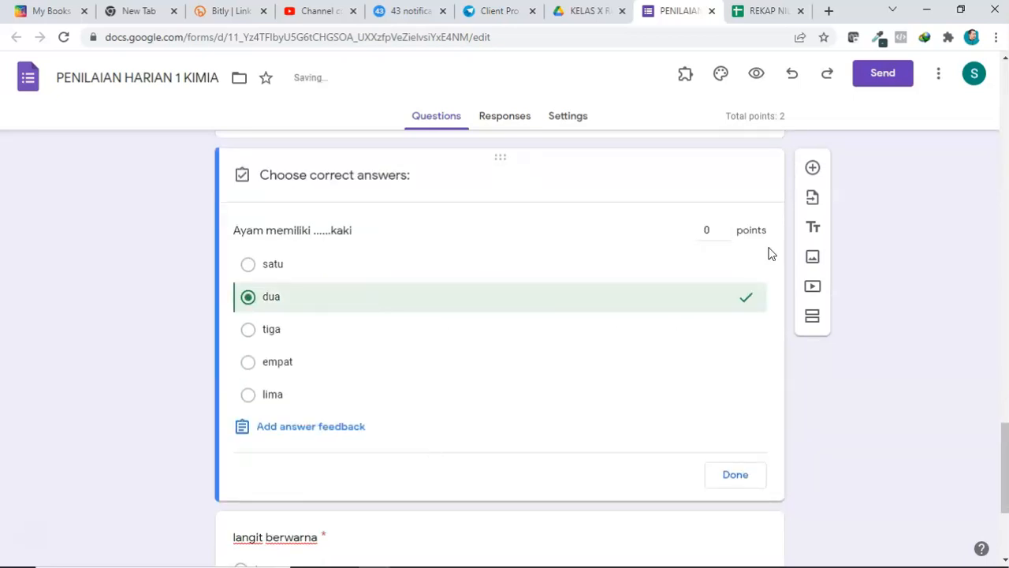
click(724, 226)
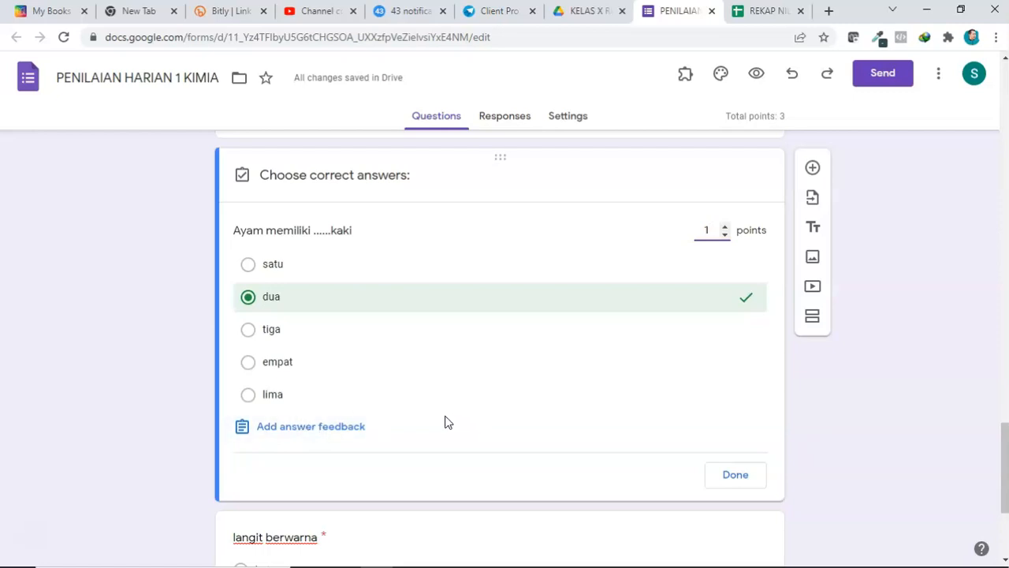
Step: Set the answer key of langit berwarna to biru, worth 1 point
scroll(444, 421, down, 1)
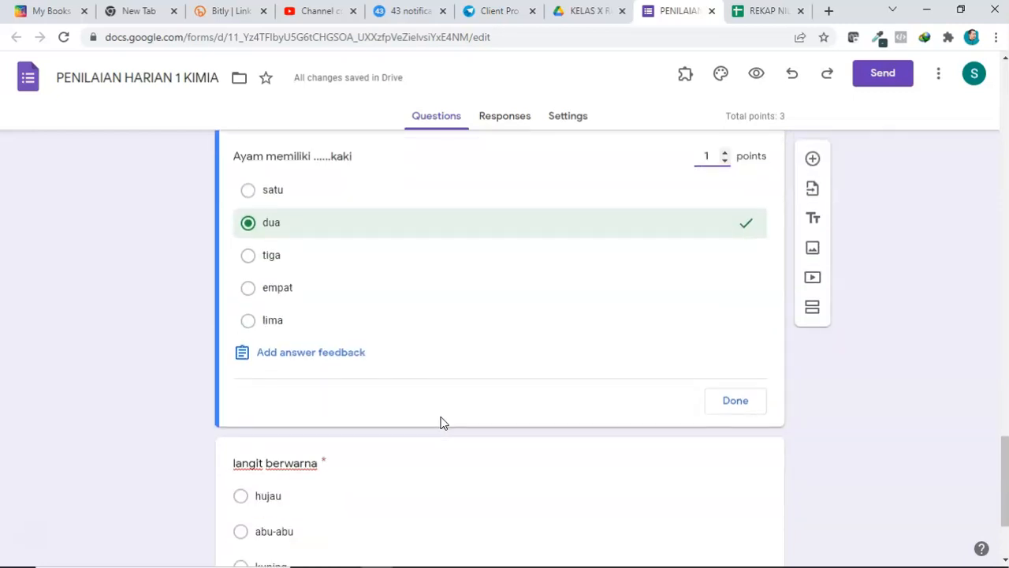
scroll(442, 421, down, 1)
click(449, 415)
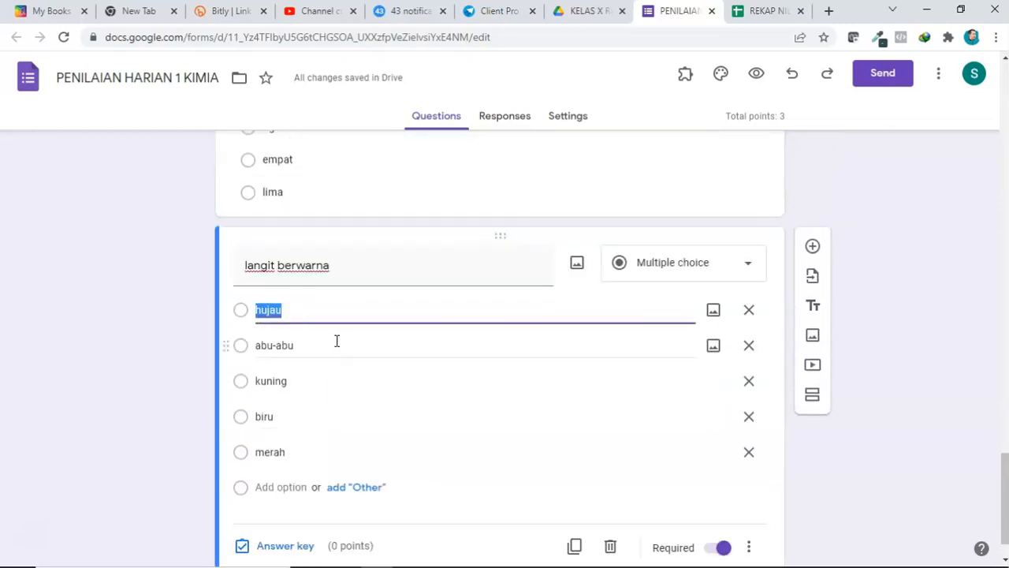
click(268, 545)
click(266, 442)
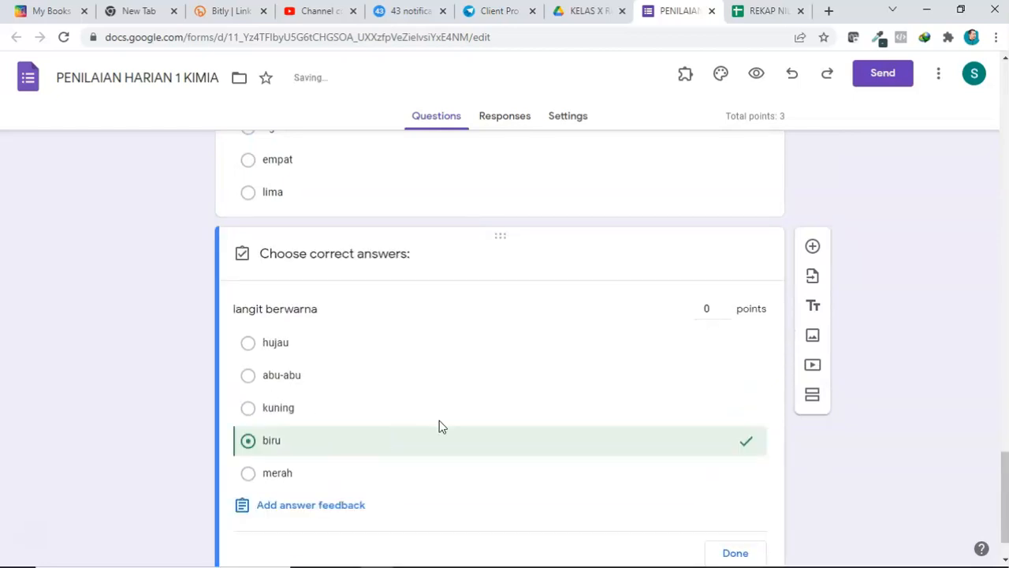
click(724, 310)
scroll(735, 479, down, 1)
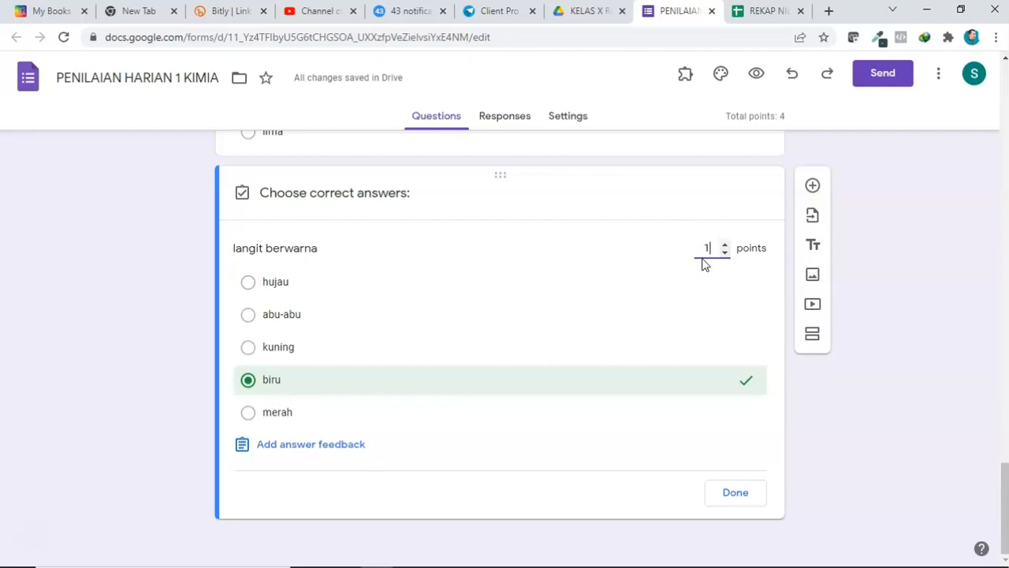
click(735, 494)
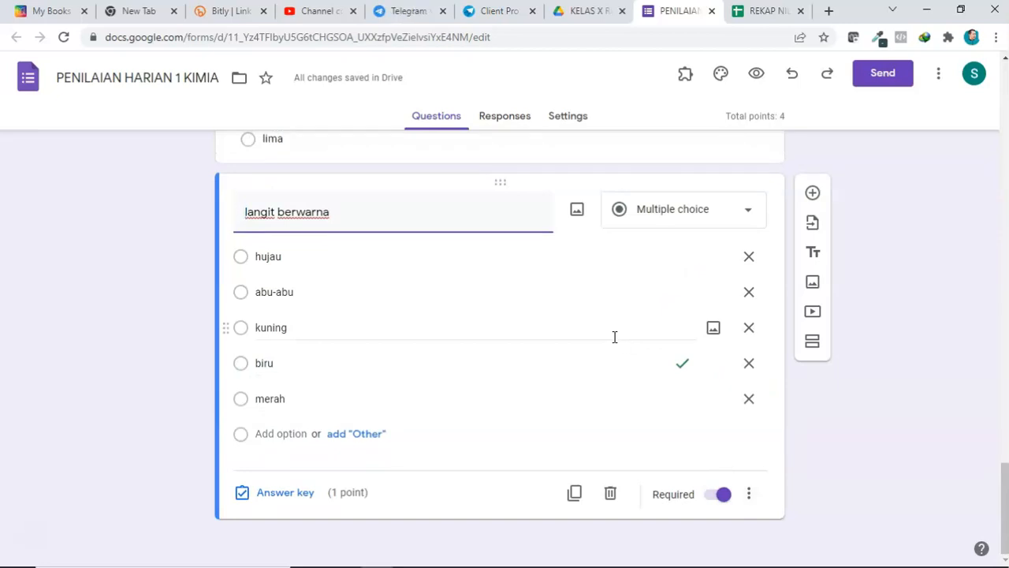
Step: Review the quiz questions and the quiz settings page
scroll(594, 336, up, 4)
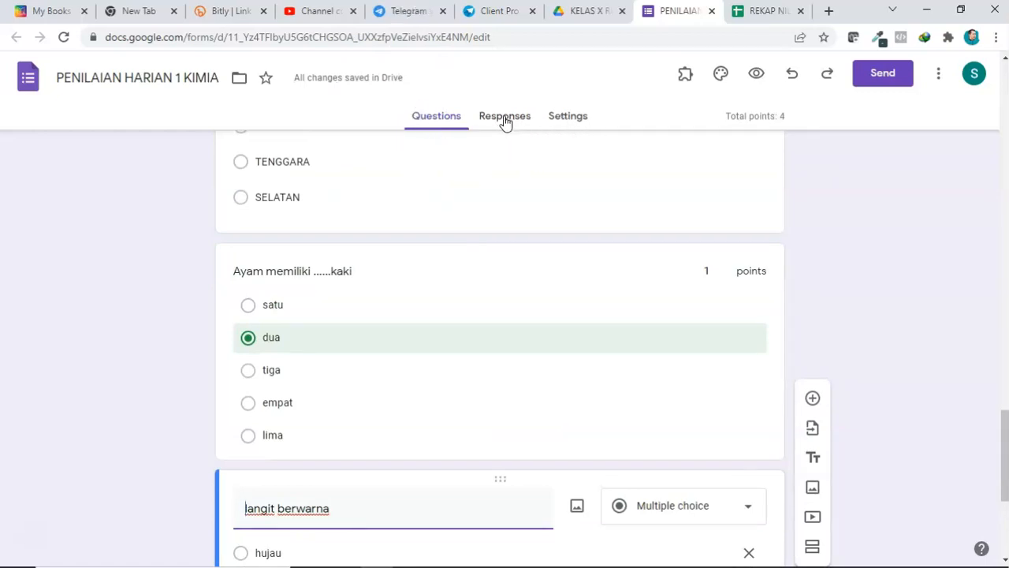
click(571, 120)
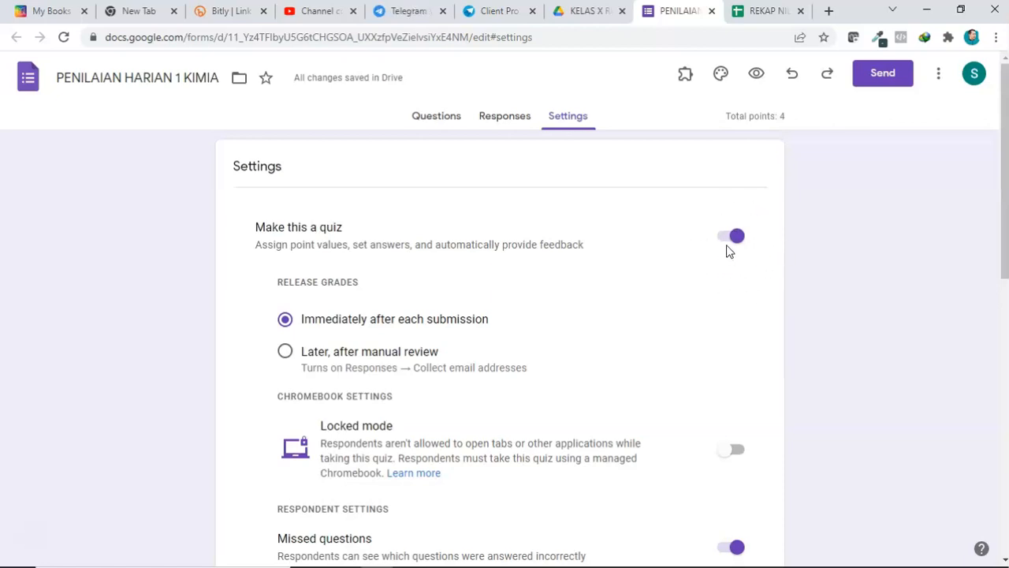
click(438, 118)
scroll(330, 368, down, 1)
scroll(329, 369, down, 14)
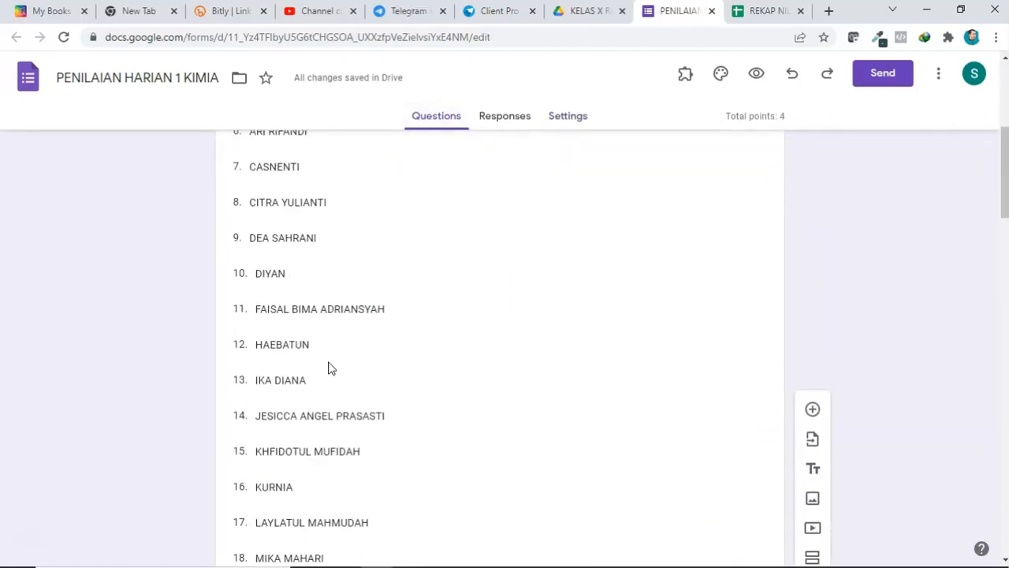
scroll(327, 358, up, 4)
click(339, 353)
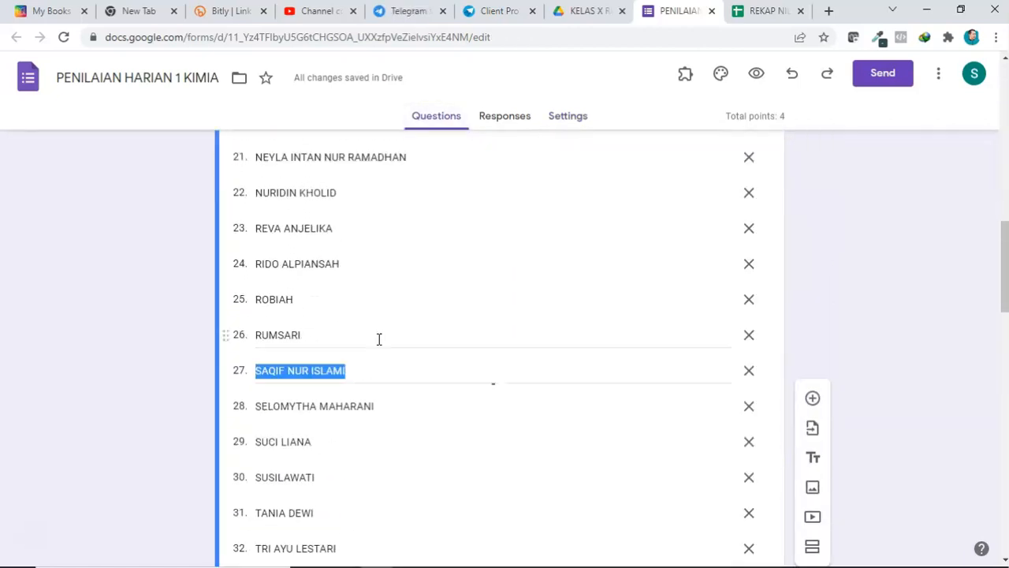
scroll(380, 344, down, 7)
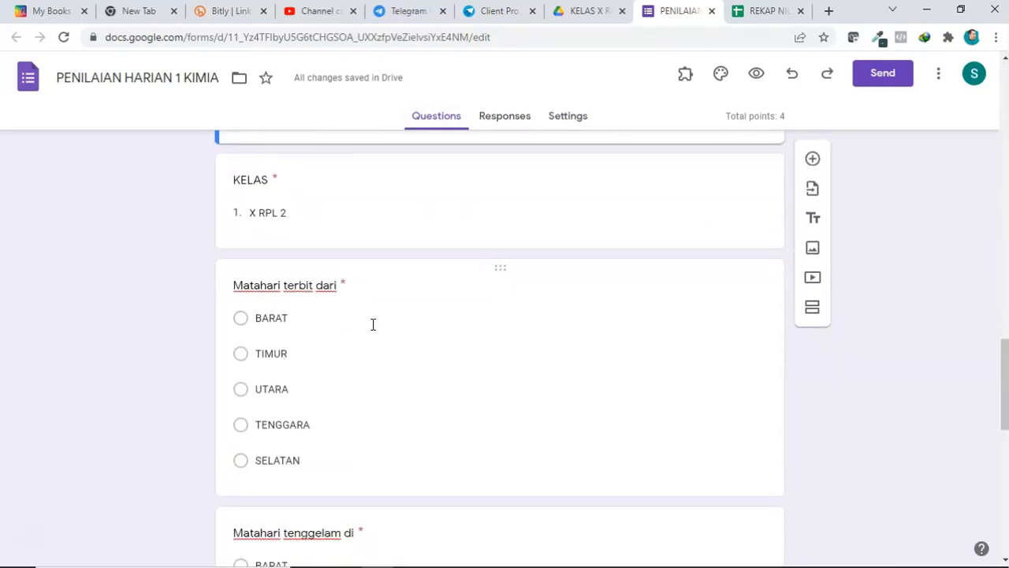
click(371, 324)
scroll(374, 331, down, 2)
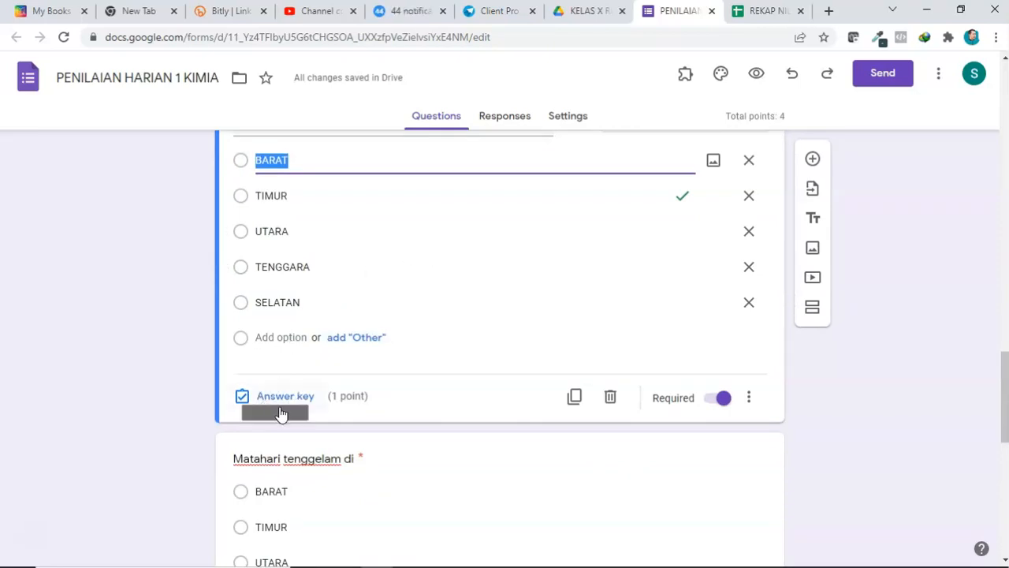
click(565, 117)
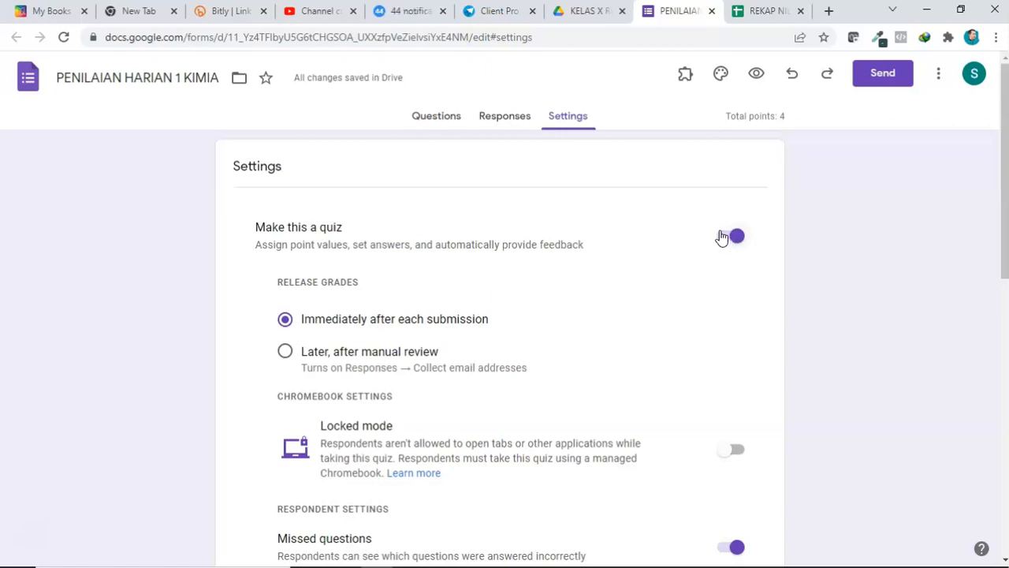
click(585, 10)
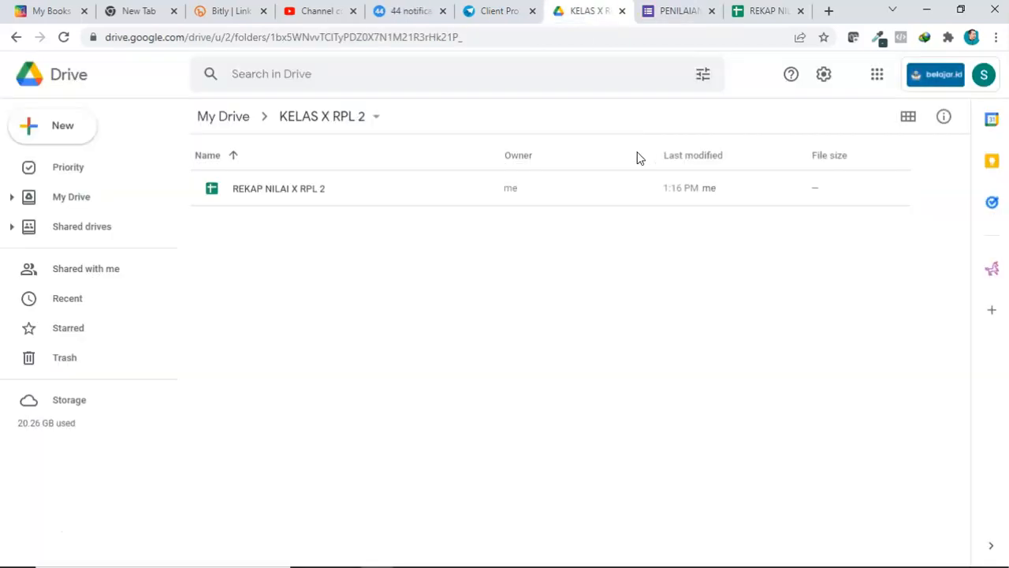
right_click(468, 261)
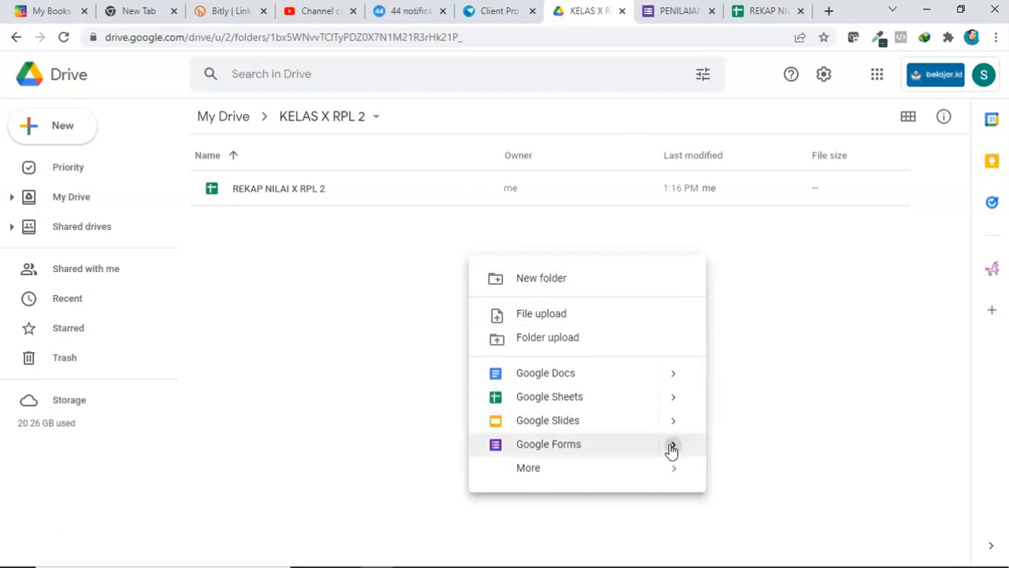
mouse_move(671, 447)
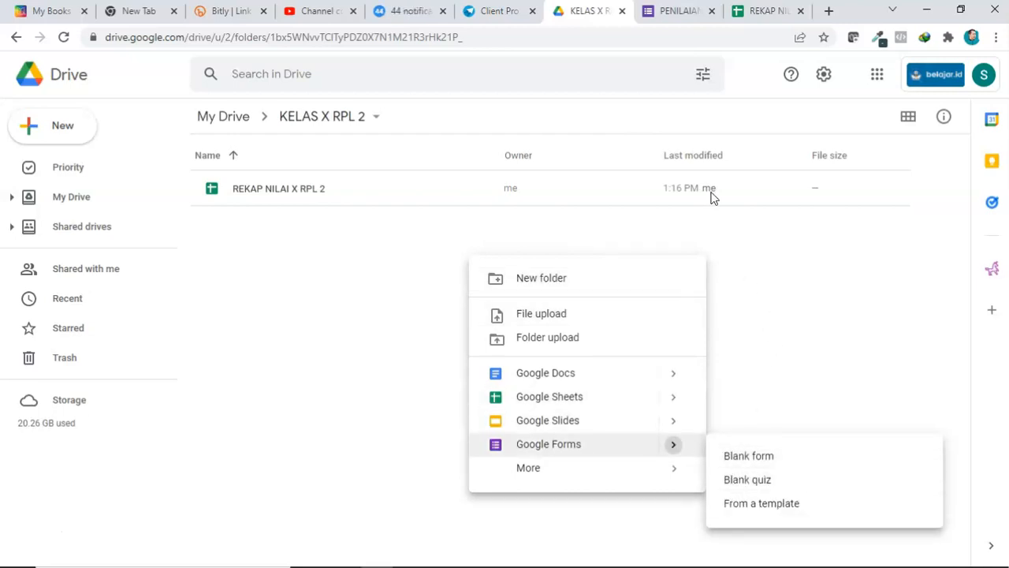
click(675, 10)
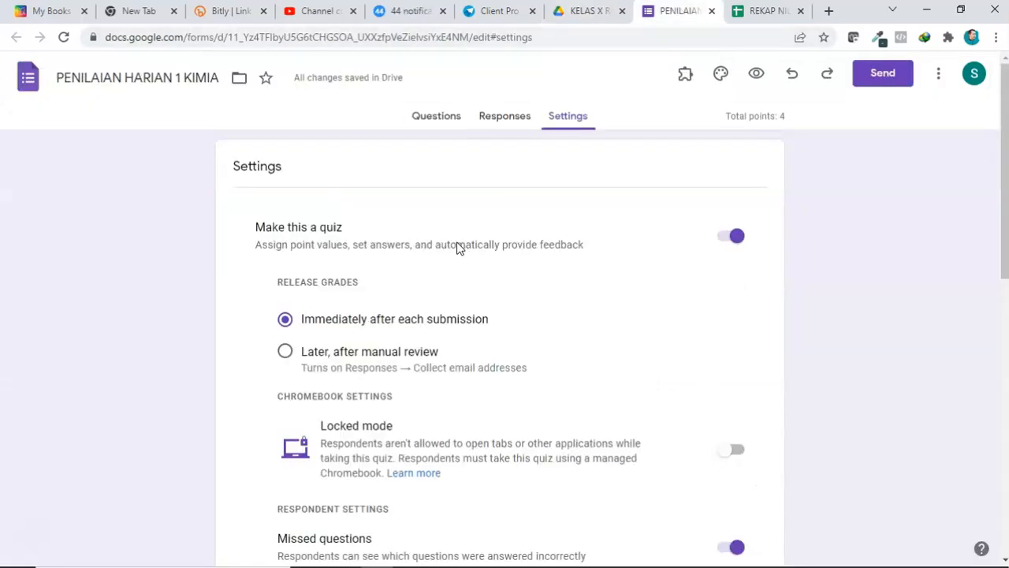
Step: Turn on Limit to 1 response in the form's Responses settings
scroll(450, 242, down, 1)
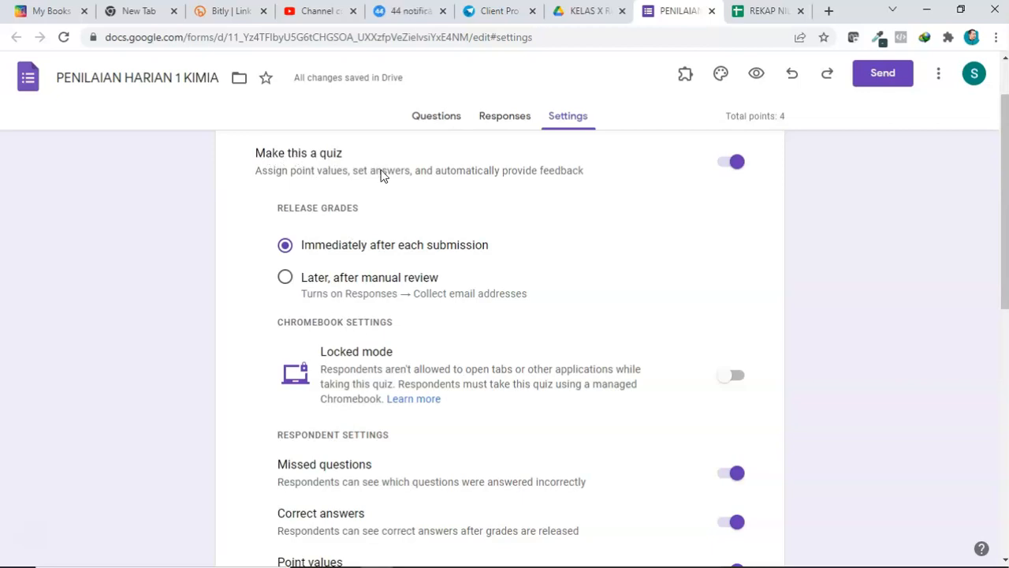
scroll(430, 256, down, 1)
scroll(432, 258, down, 2)
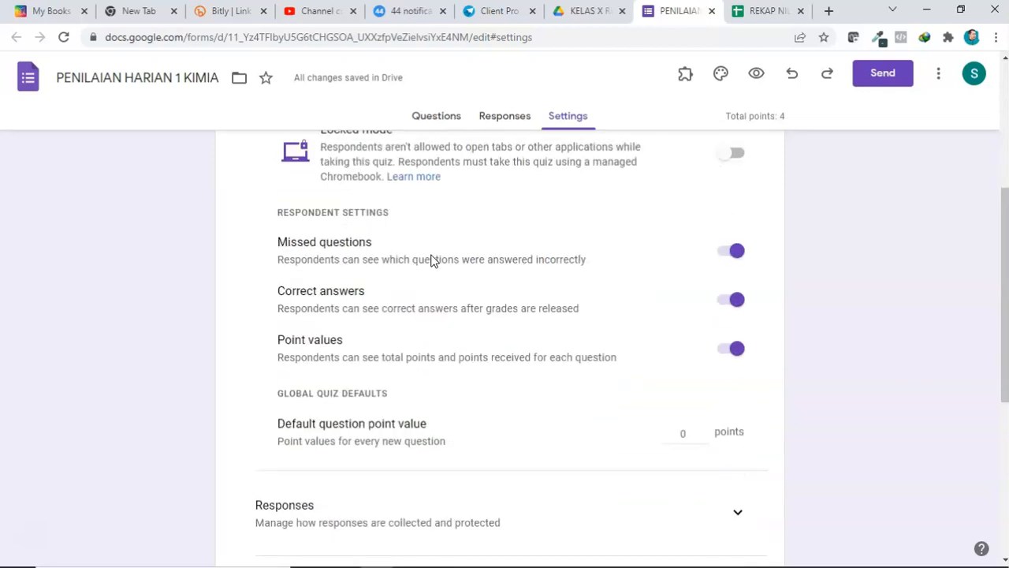
scroll(430, 260, down, 2)
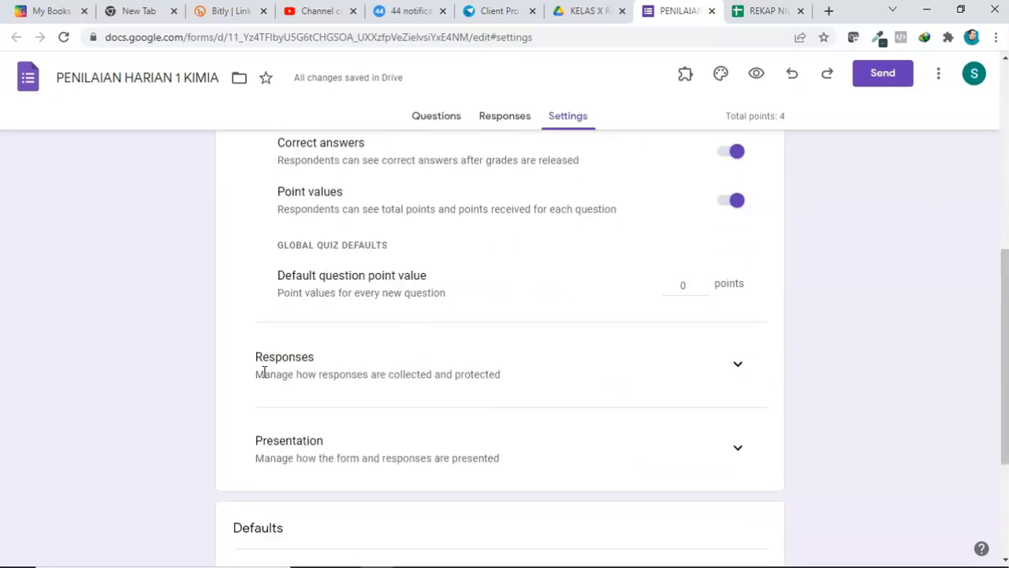
click(740, 364)
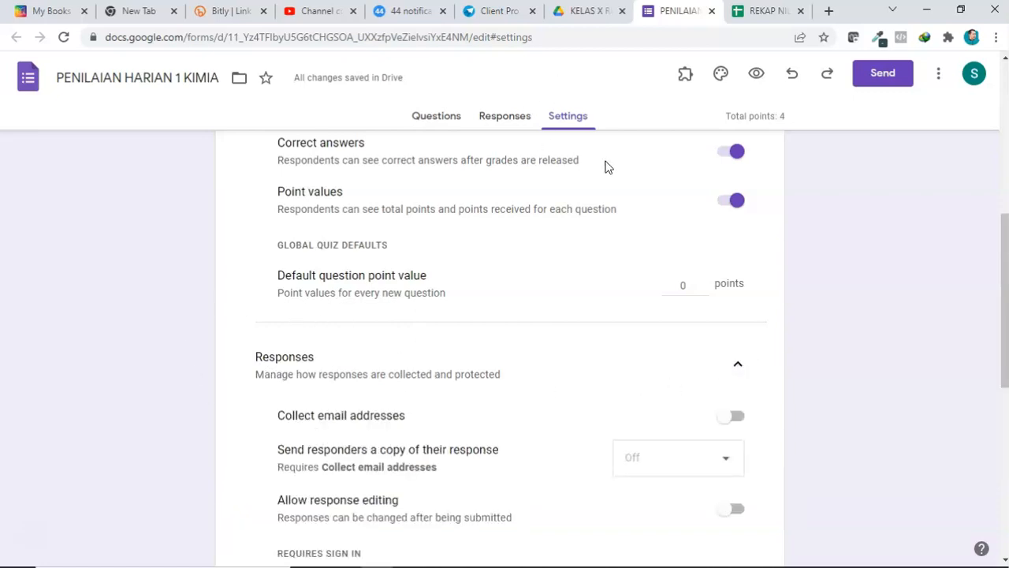
scroll(352, 392, down, 3)
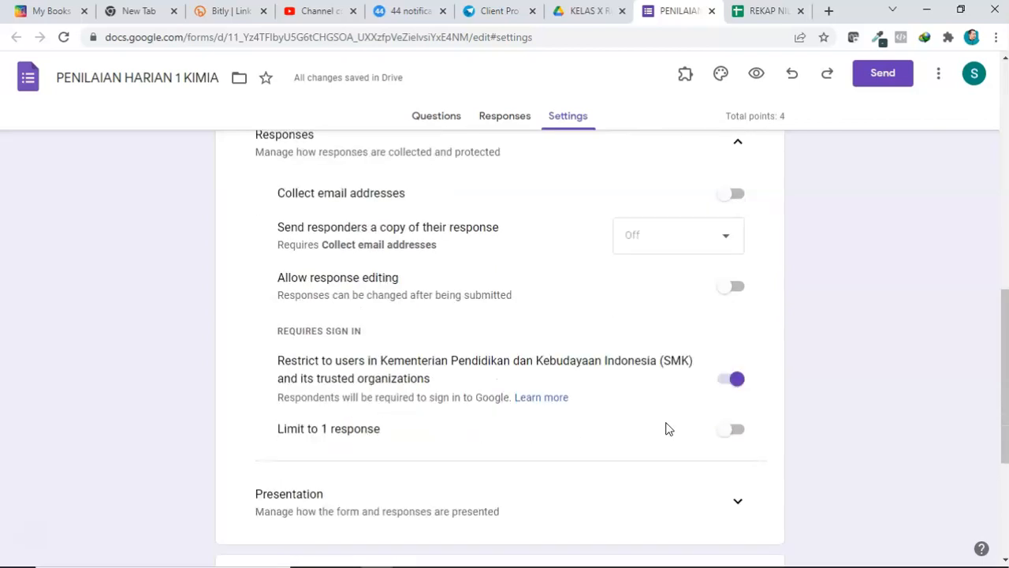
click(735, 432)
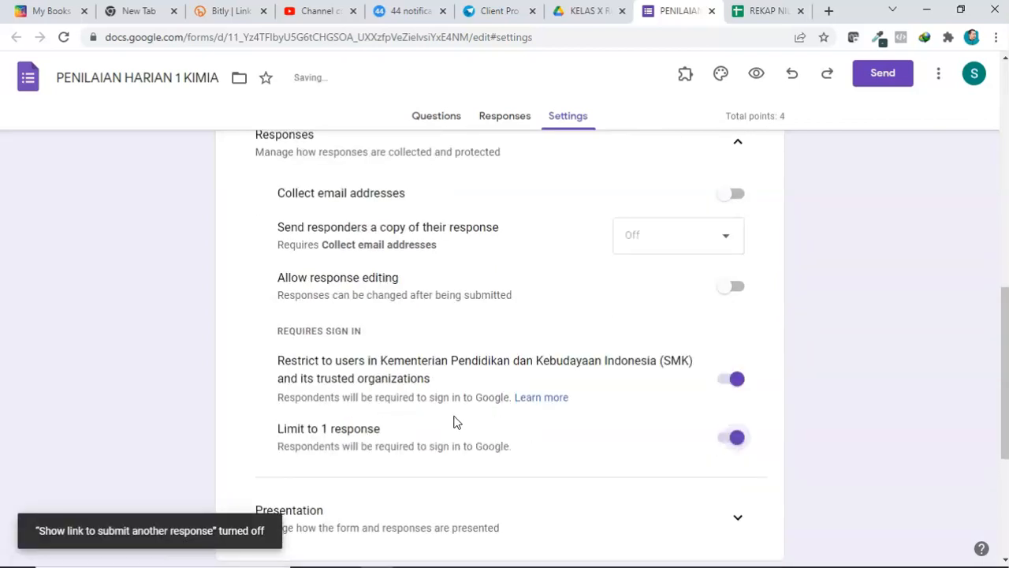
Step: Set the form's confirmation message to "Terimakasih sudah mengerjakan Ulangan harian Kimia" in the Presentation settings
scroll(456, 413, down, 1)
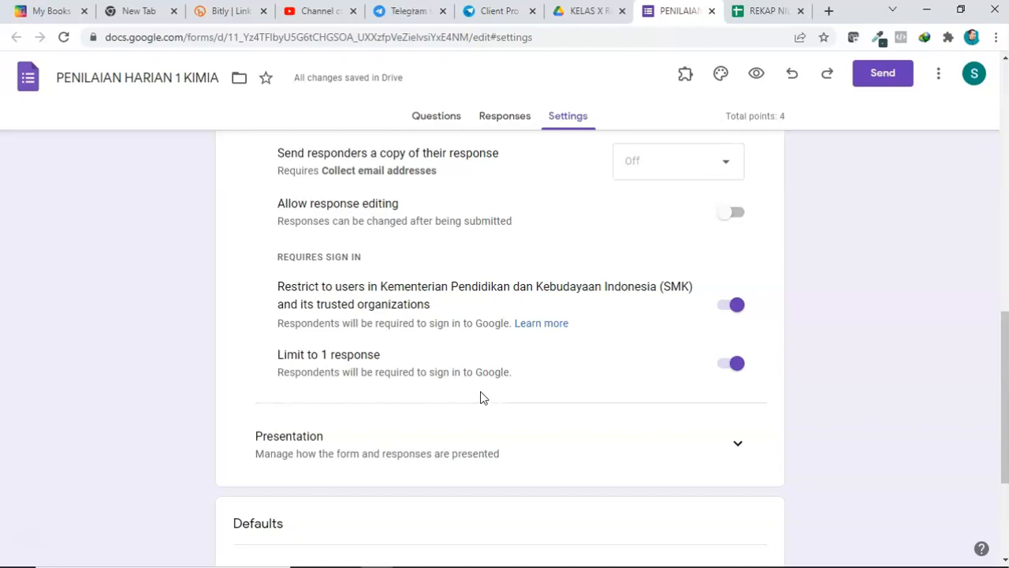
scroll(478, 395, up, 3)
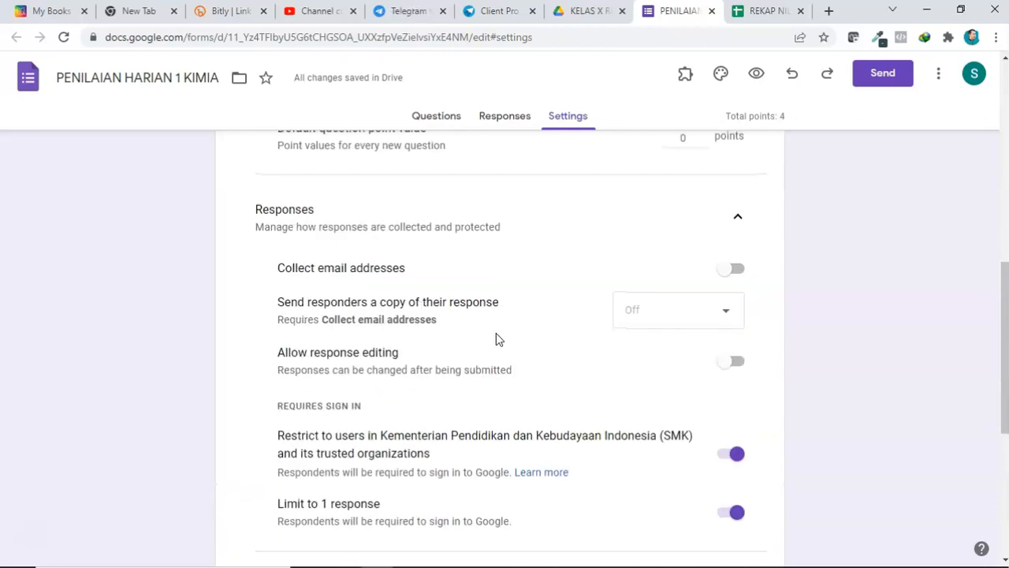
scroll(497, 339, down, 4)
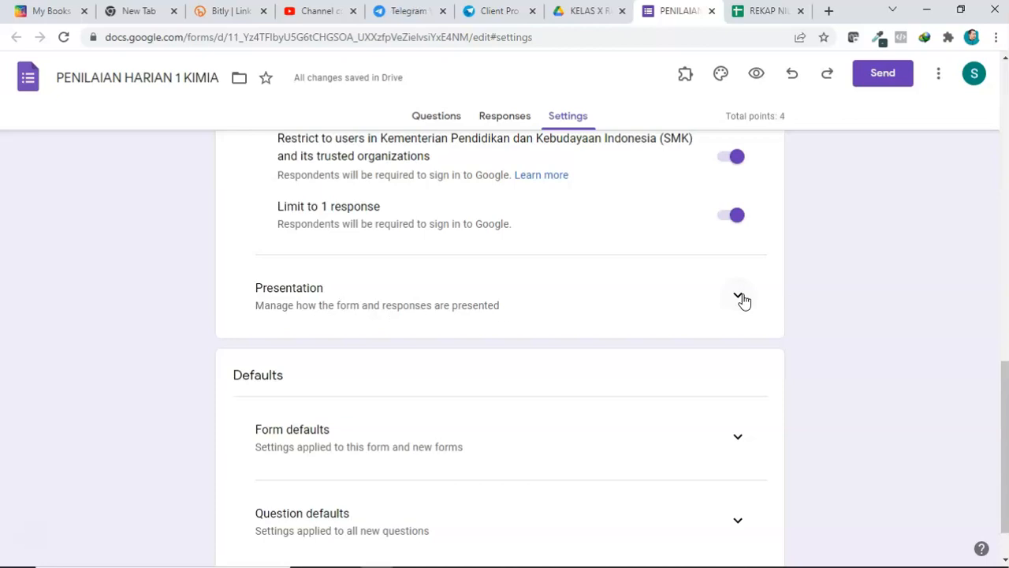
click(742, 299)
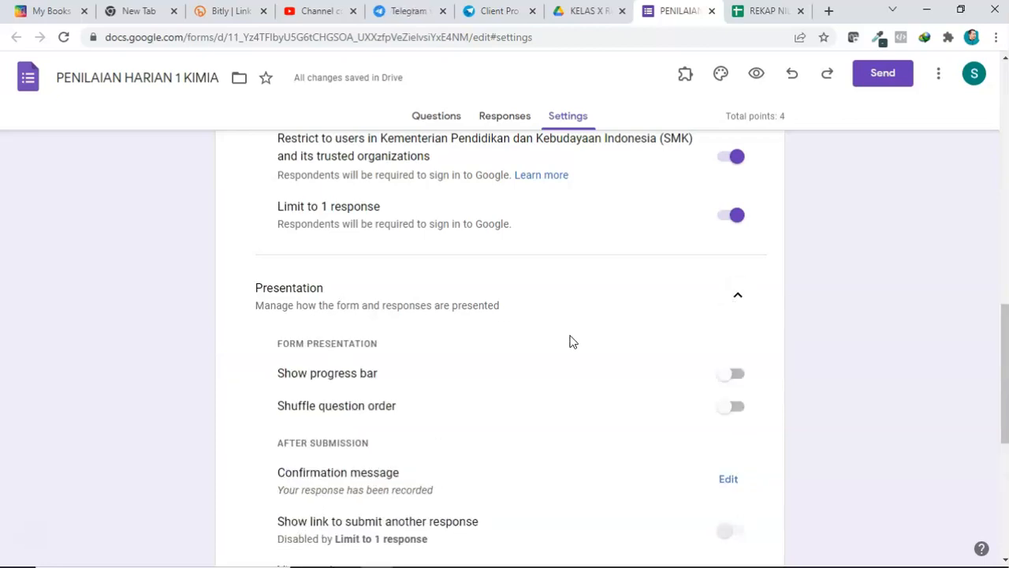
scroll(569, 352, down, 1)
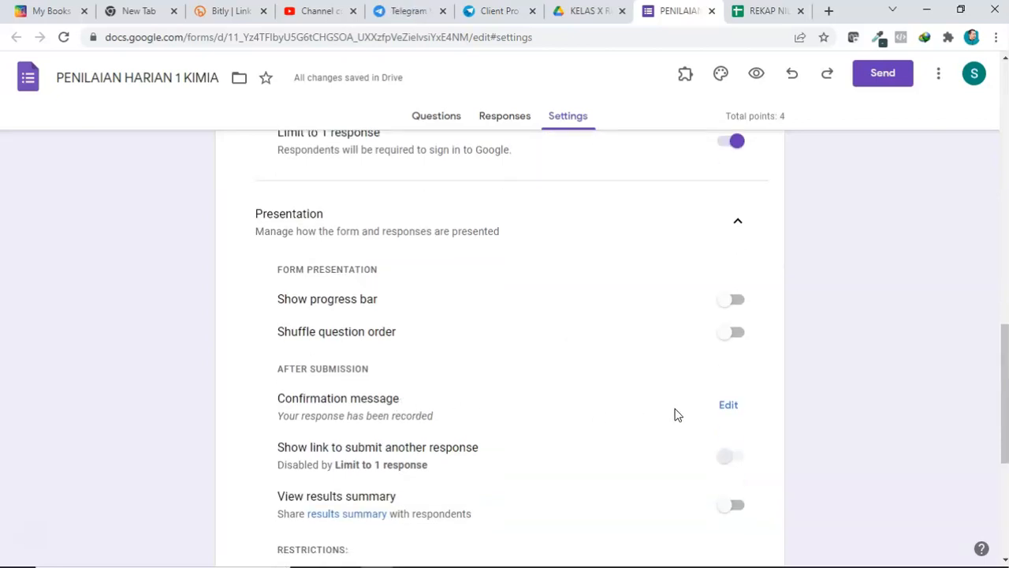
click(728, 406)
click(416, 416)
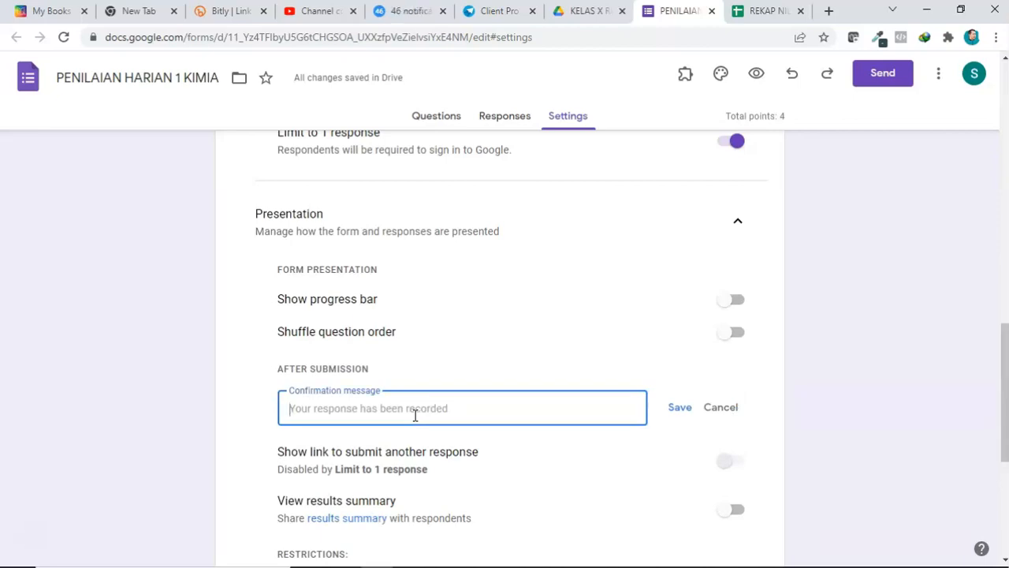
text(t)
key(BackSpace)
text(Teri)
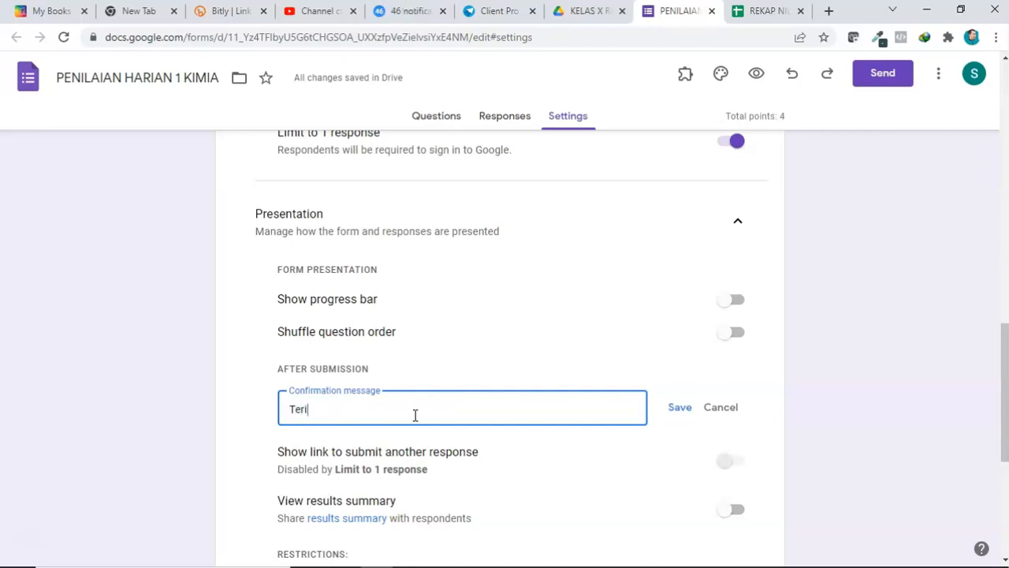
text(makasih sudah mengerjakan Ulangan harian Kimia)
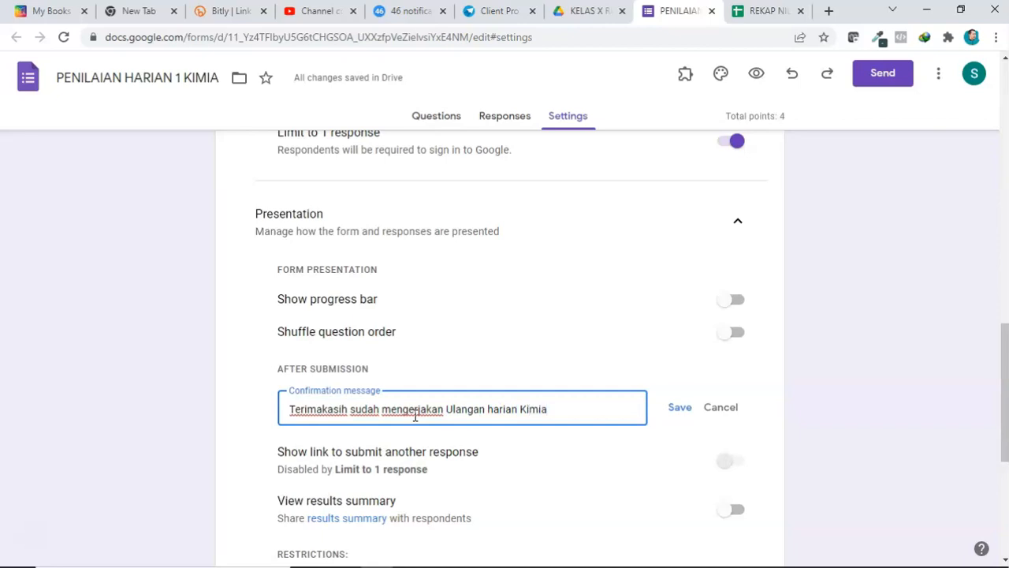
scroll(714, 360, down, 2)
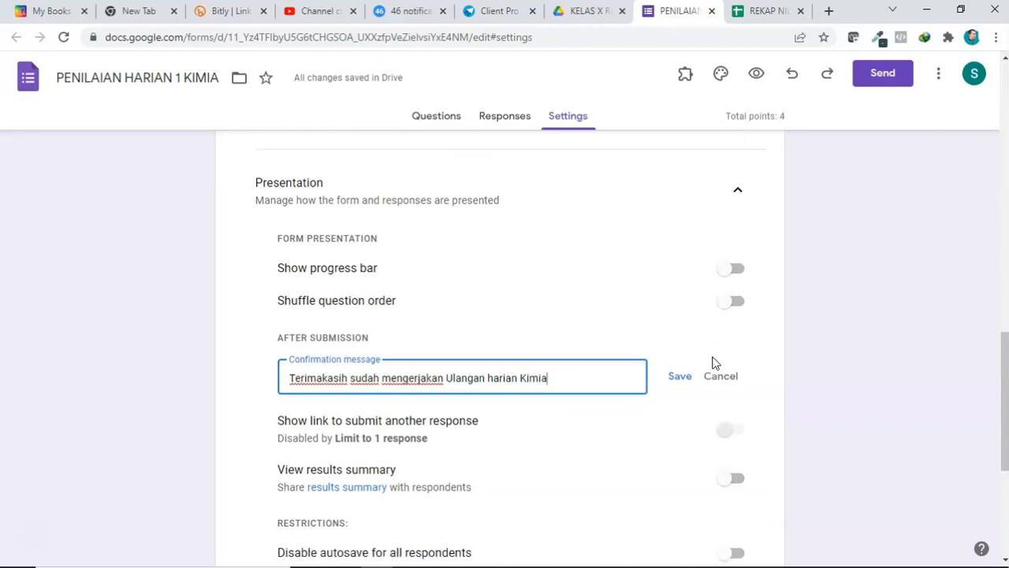
click(674, 261)
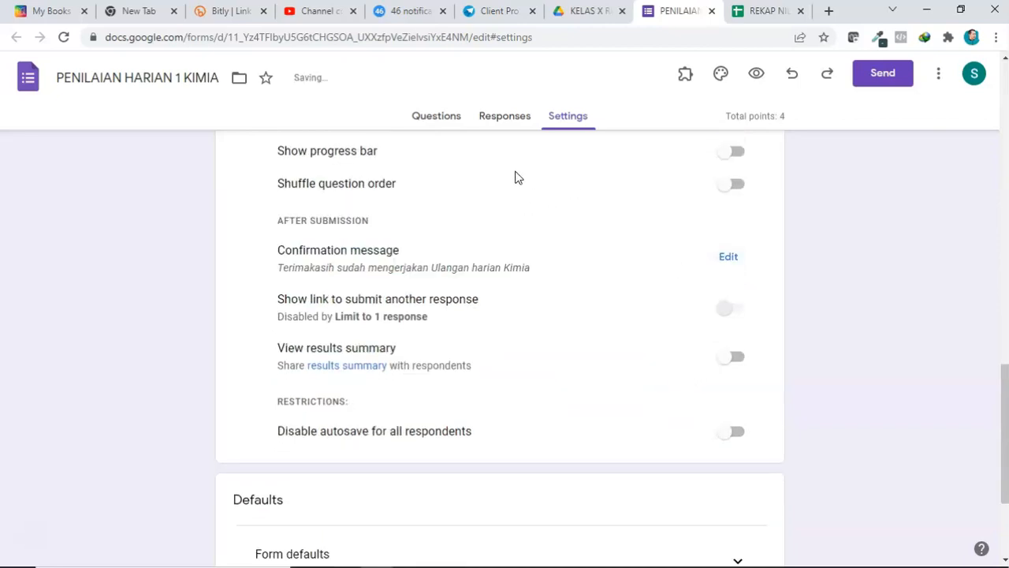
Step: Switch off accepting responses and switch it back on in the form's responses view
click(426, 115)
click(570, 119)
click(517, 119)
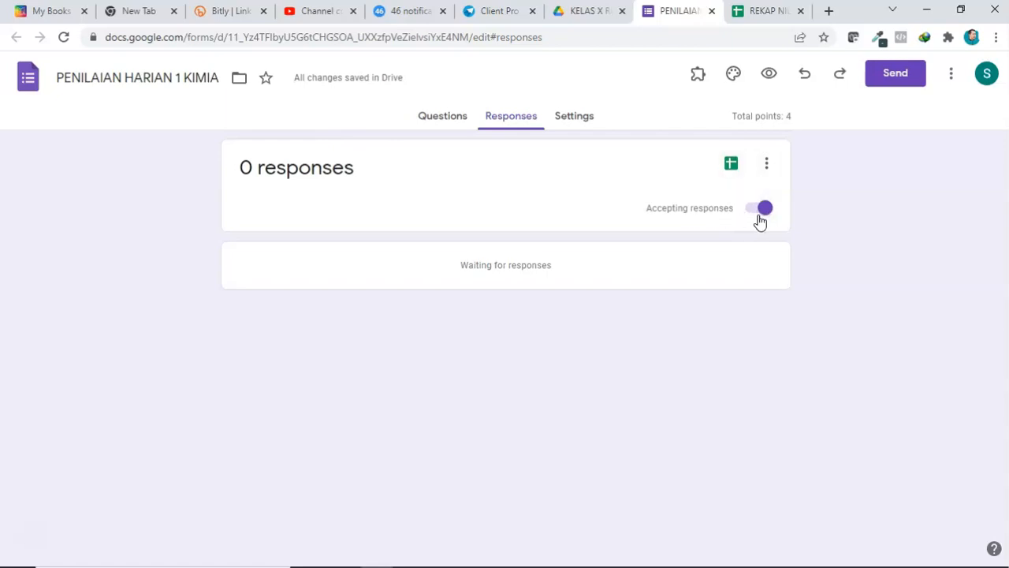
mouse_move(754, 209)
mouse_down()
mouse_move(800, 243)
mouse_move(748, 212)
mouse_up()
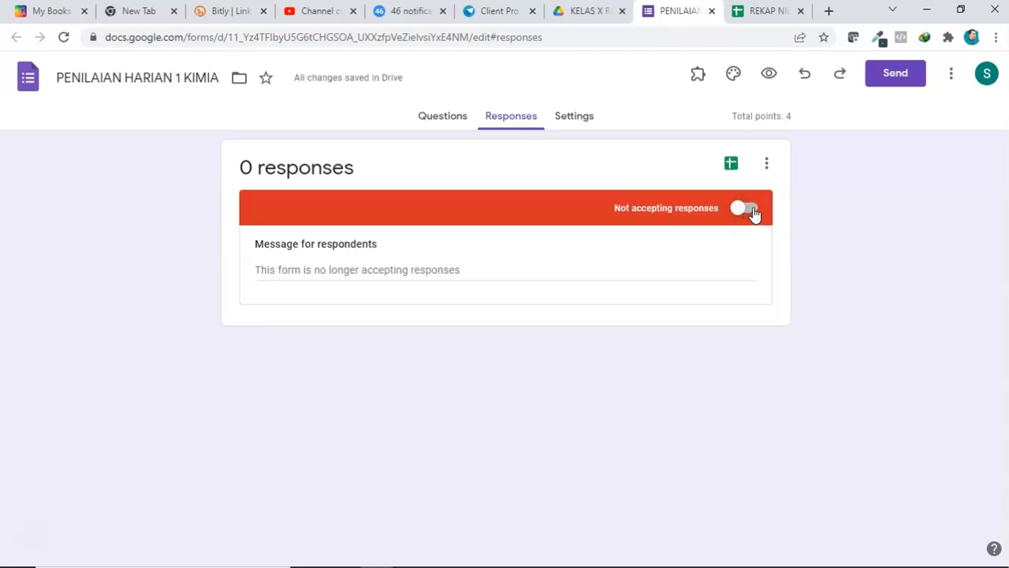
click(754, 210)
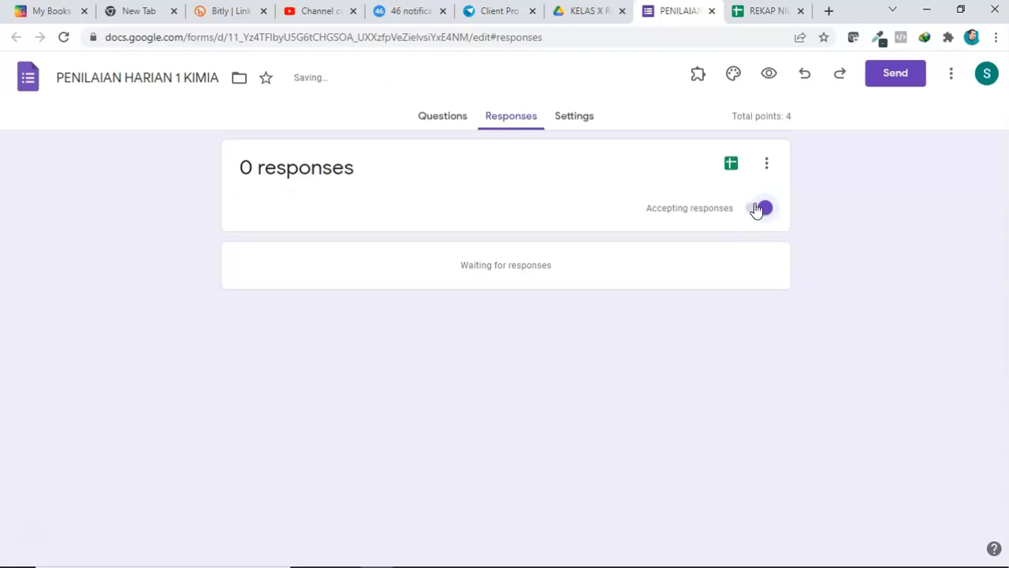
Step: Link the form's responses to the existing spreadsheet REKAP NILAI X RPL 2
click(731, 174)
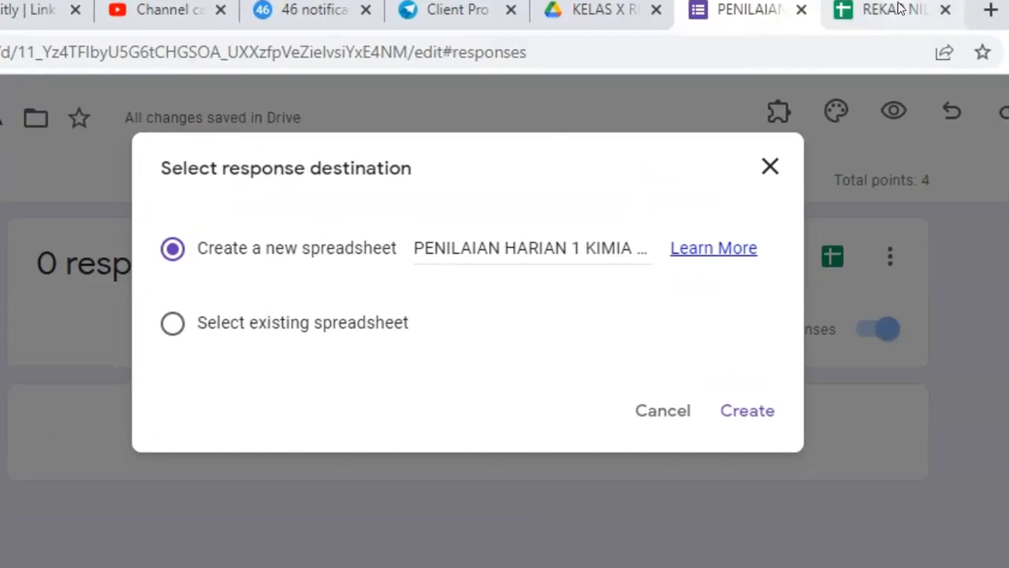
click(875, 17)
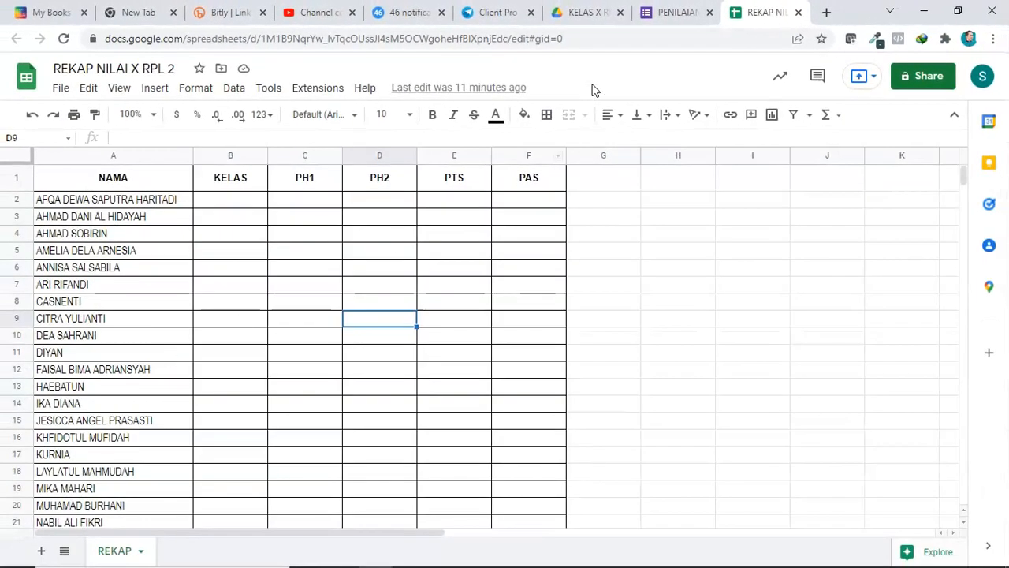
click(683, 12)
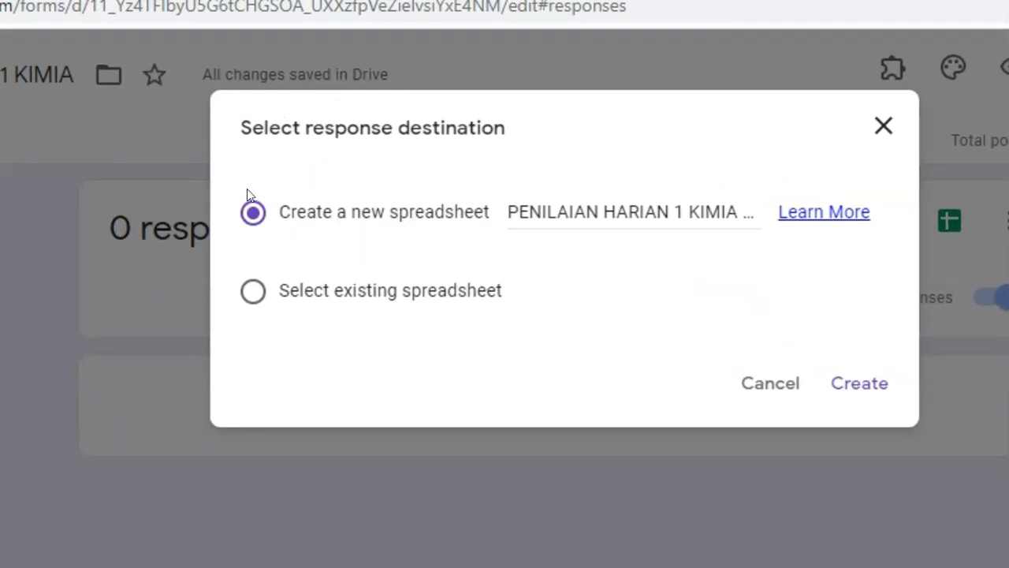
click(262, 301)
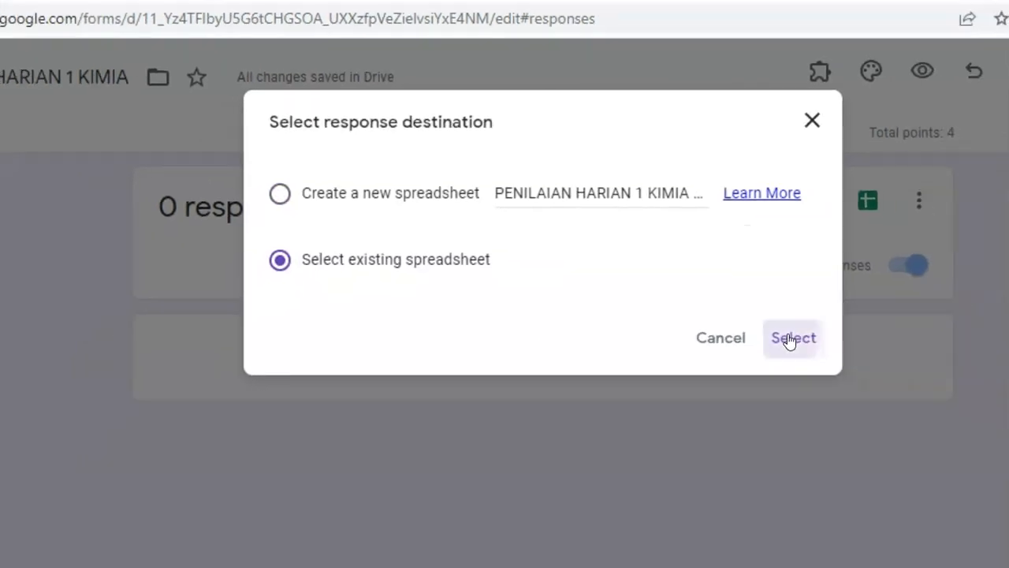
click(789, 339)
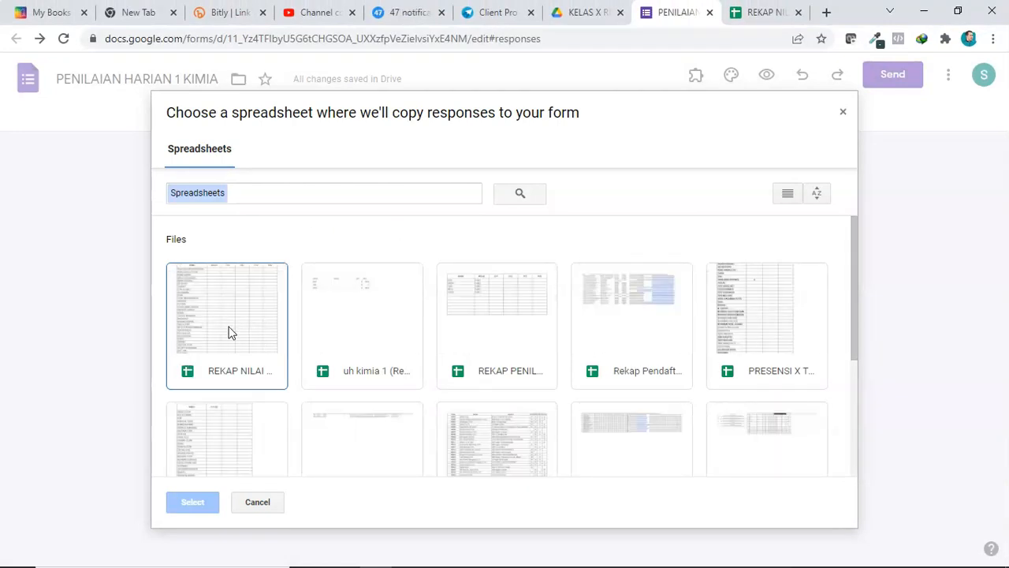
click(773, 12)
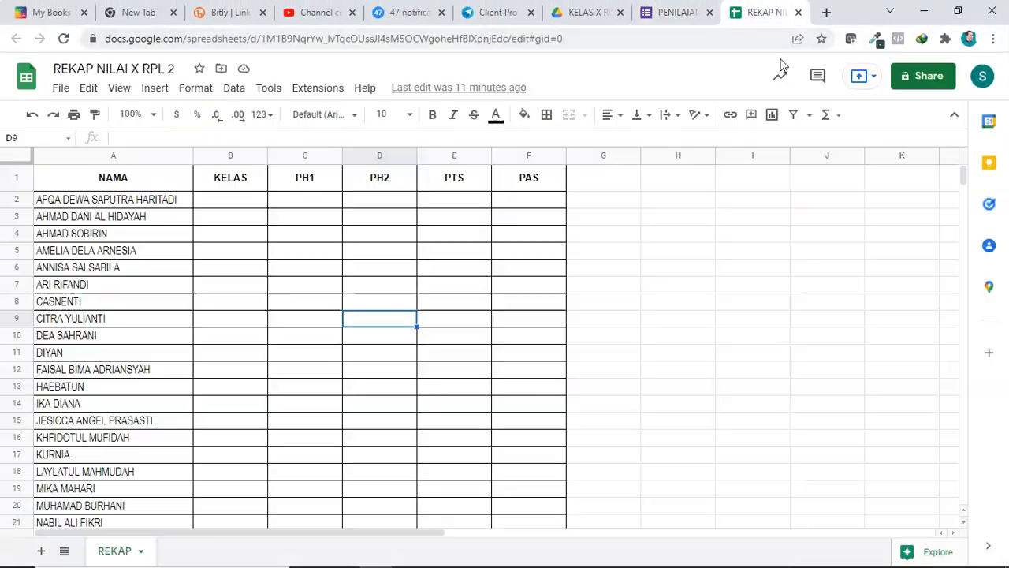
click(670, 12)
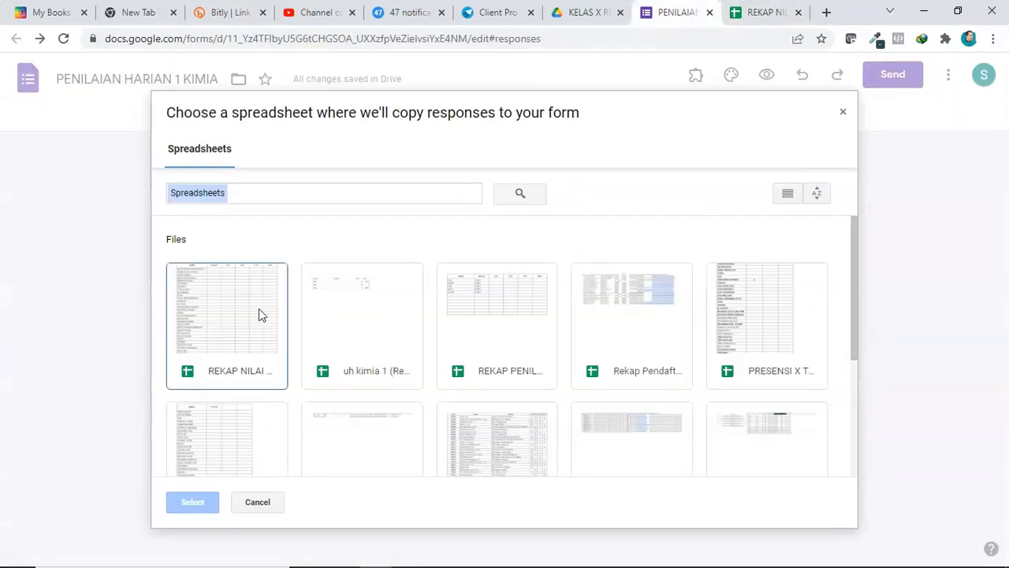
double_click(242, 315)
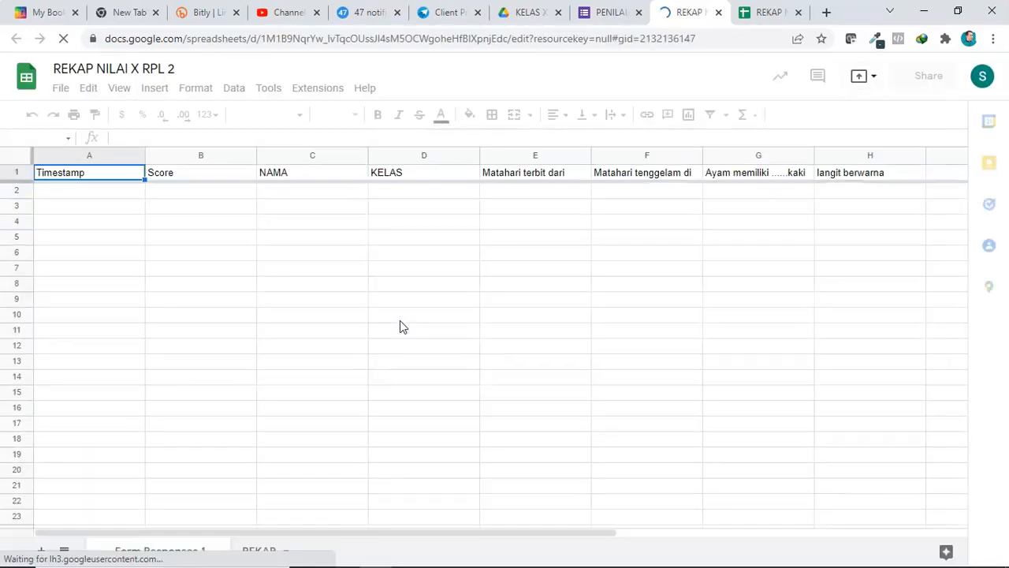
Step: Close the older spreadsheet tab and compare the new Form Responses 1 sheet with the REKAP sheet
scroll(376, 349, down, 1)
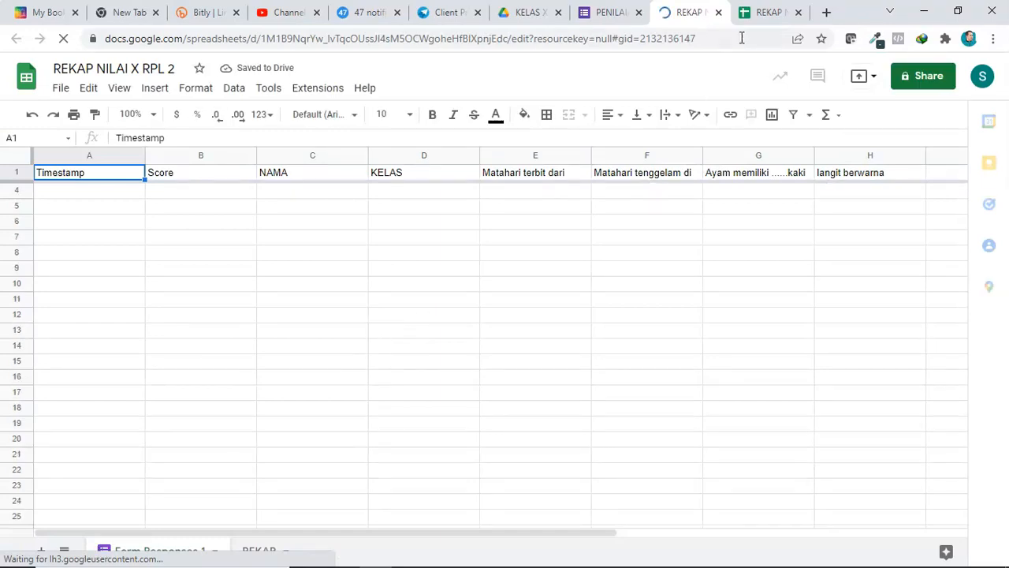
click(799, 13)
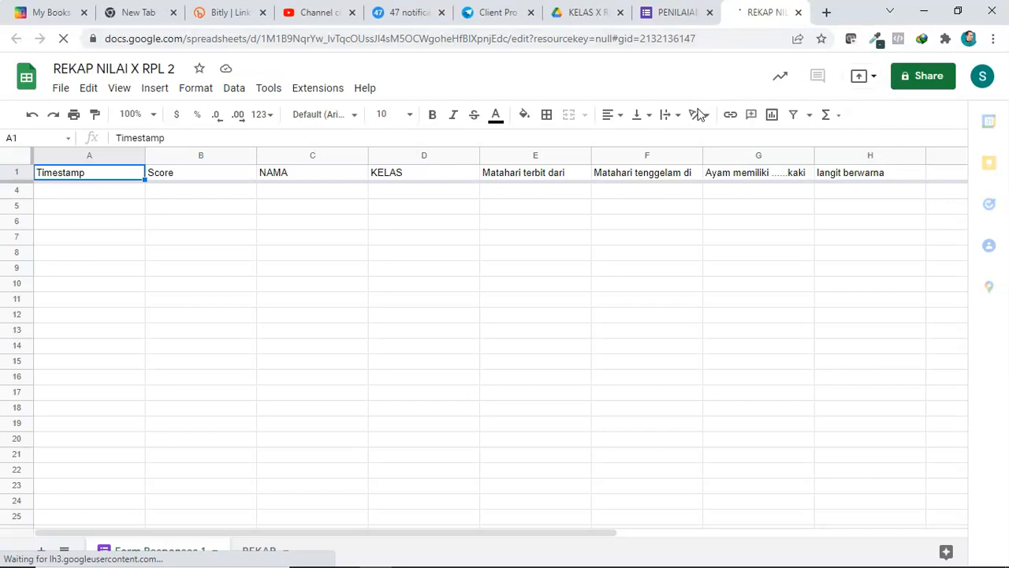
scroll(462, 281, down, 1)
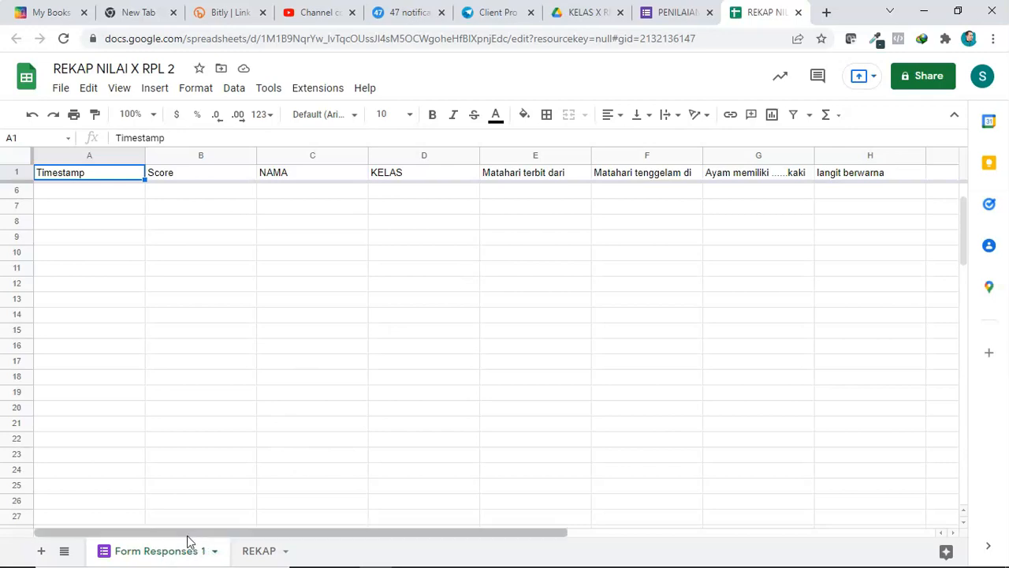
click(261, 551)
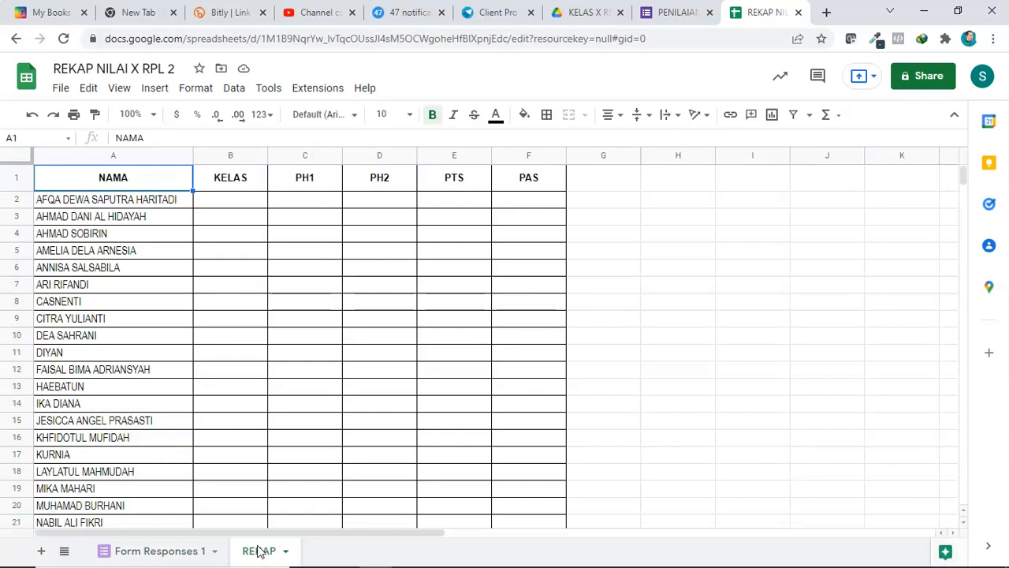
click(155, 549)
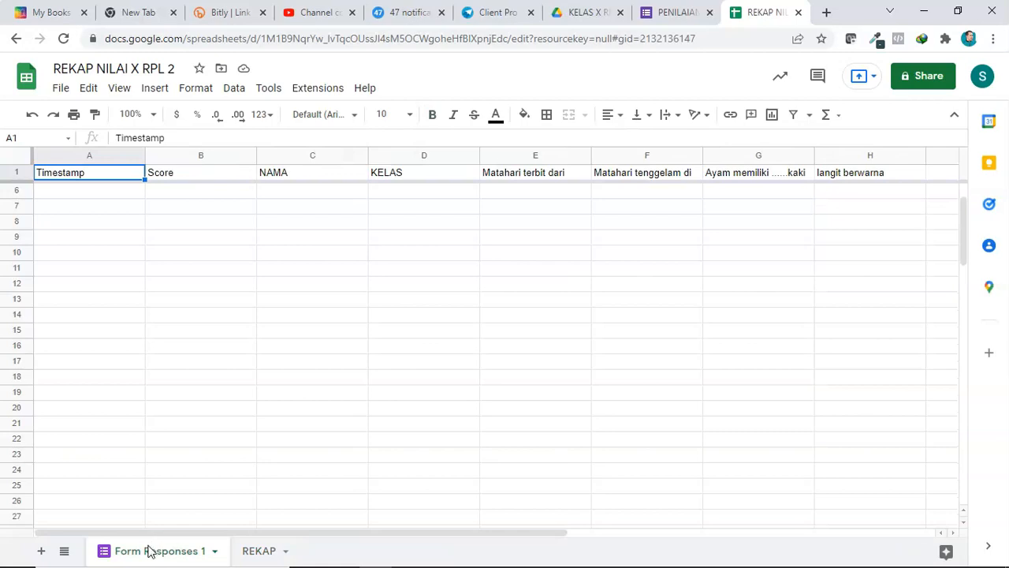
Step: Rename the Form Responses 1 sheet to PH1
right_click(150, 551)
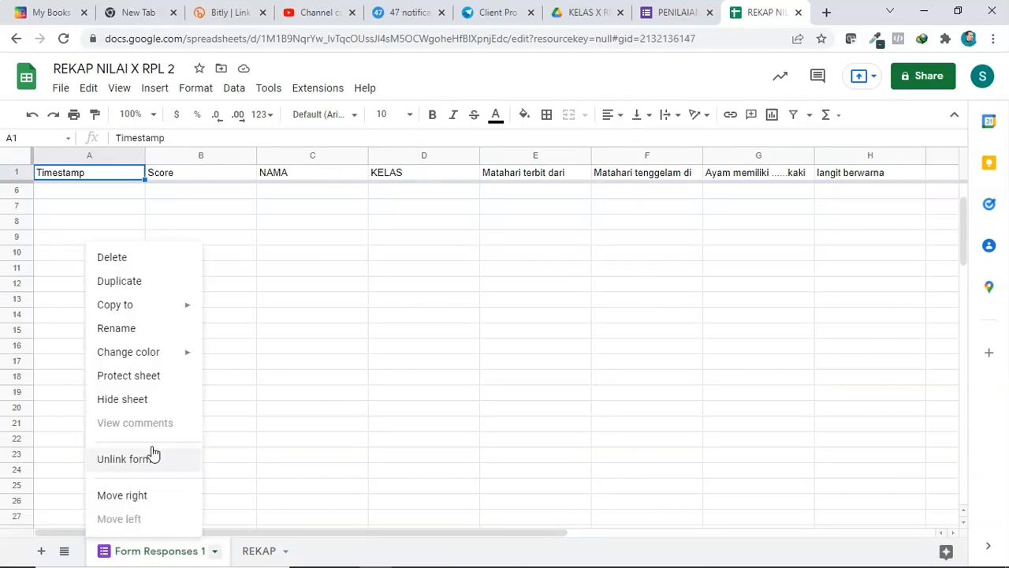
click(137, 329)
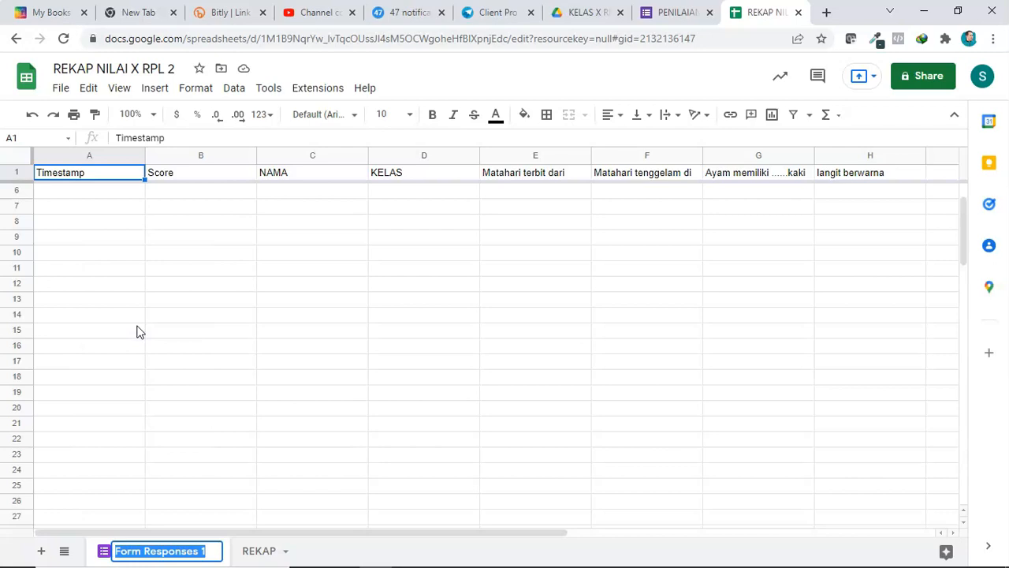
text(p)
key(BackSpace)
text(PH1)
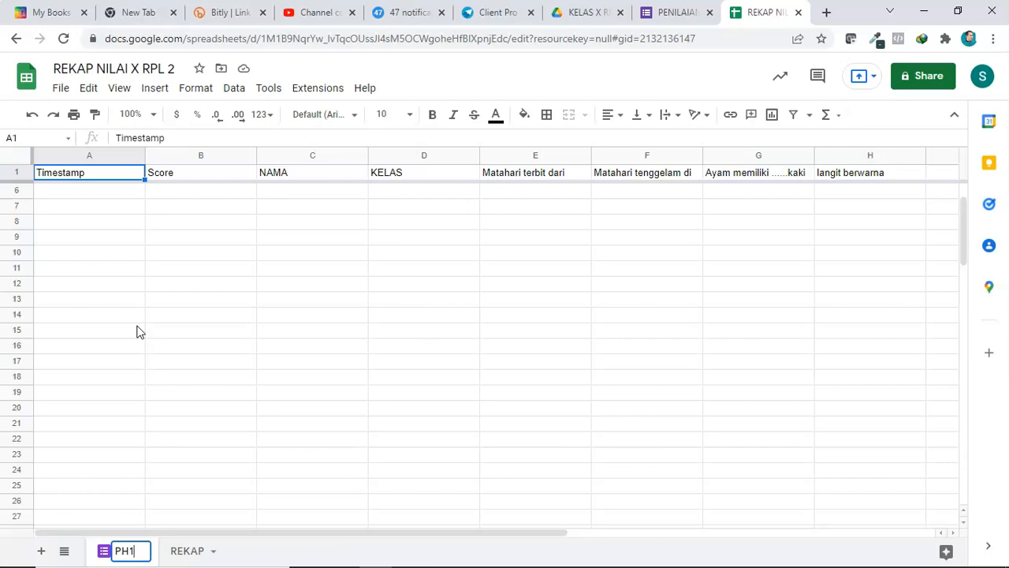
click(189, 345)
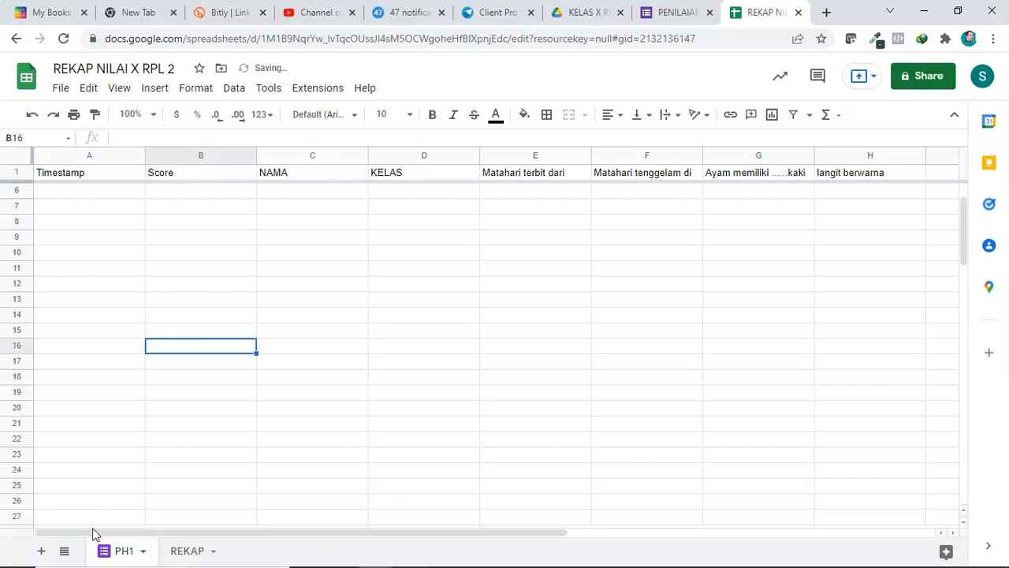
Step: Move the PH1 sheet so it sits after the REKAP sheet
drag(110, 558, 209, 551)
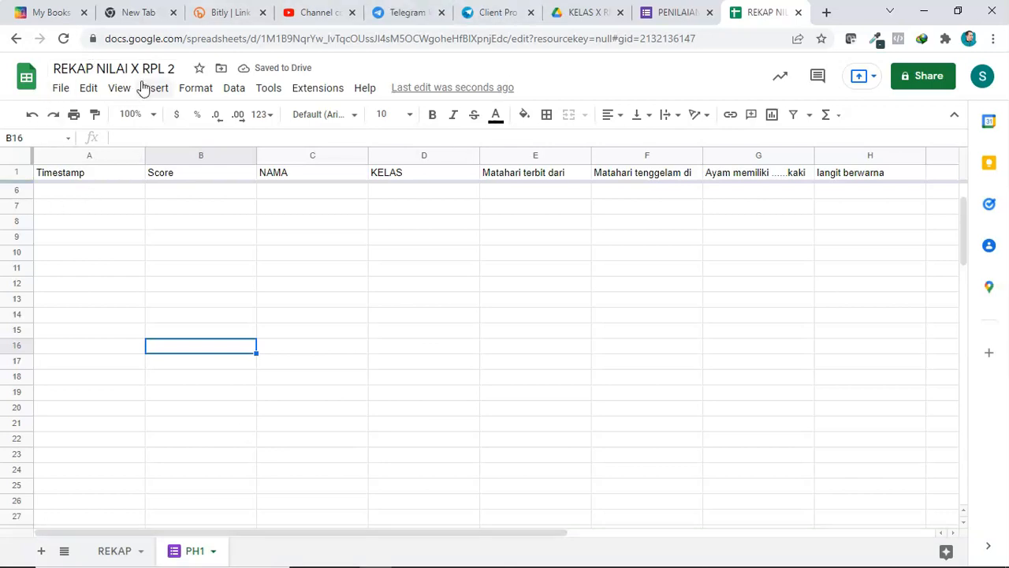
click(117, 550)
click(197, 550)
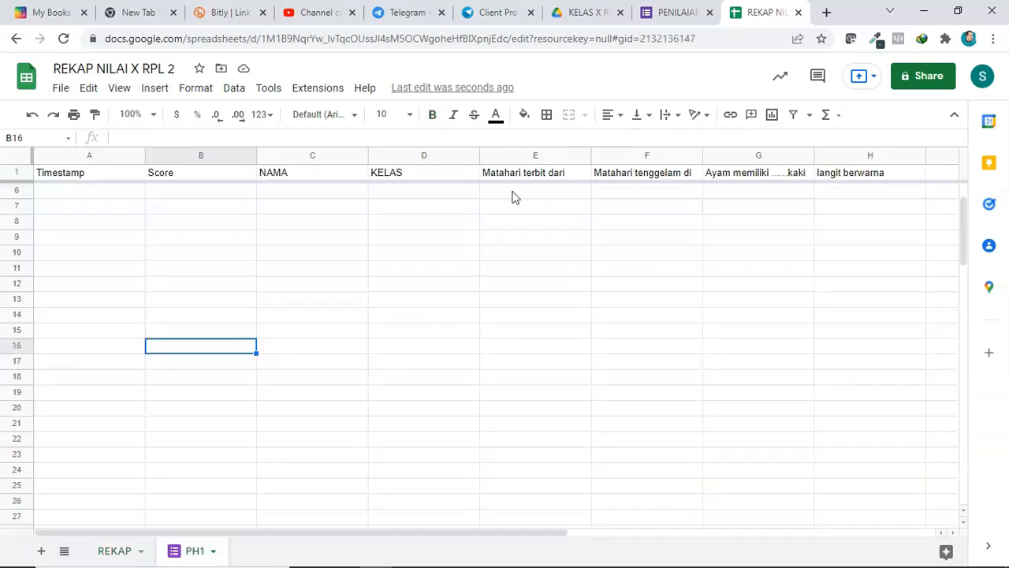
Step: Return to the form and scroll through its questions
click(674, 12)
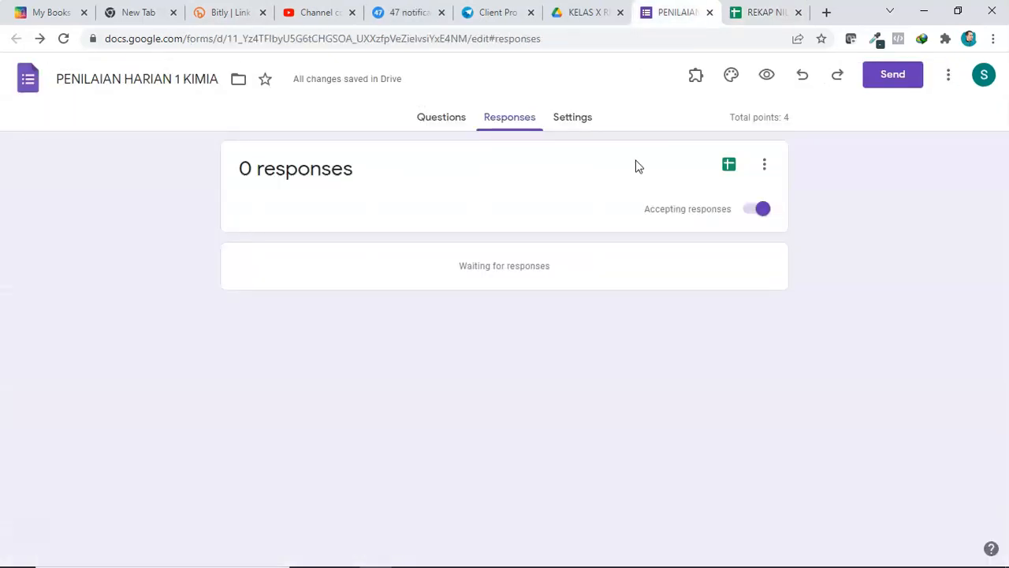
click(442, 116)
scroll(317, 328, down, 4)
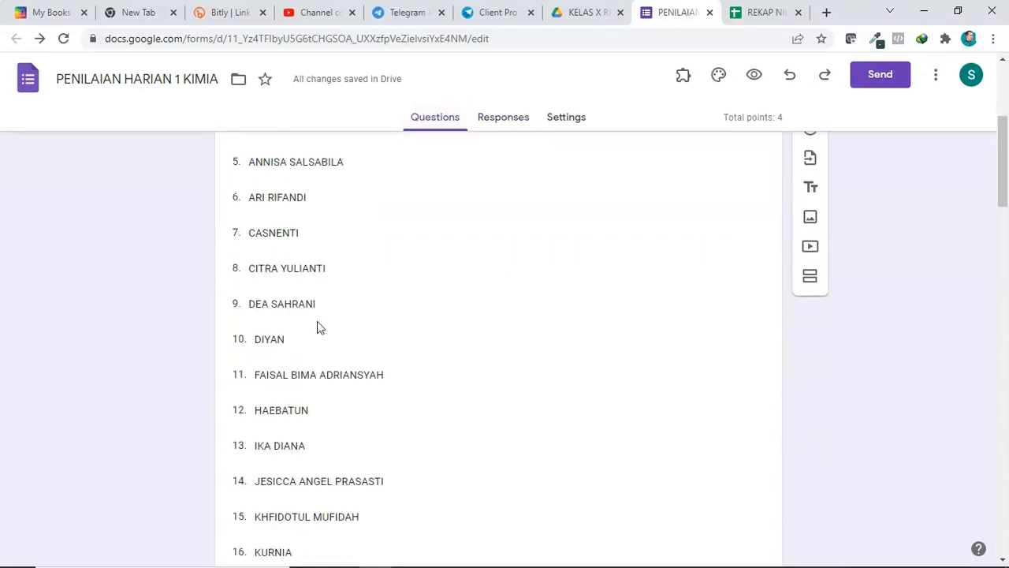
scroll(319, 327, down, 14)
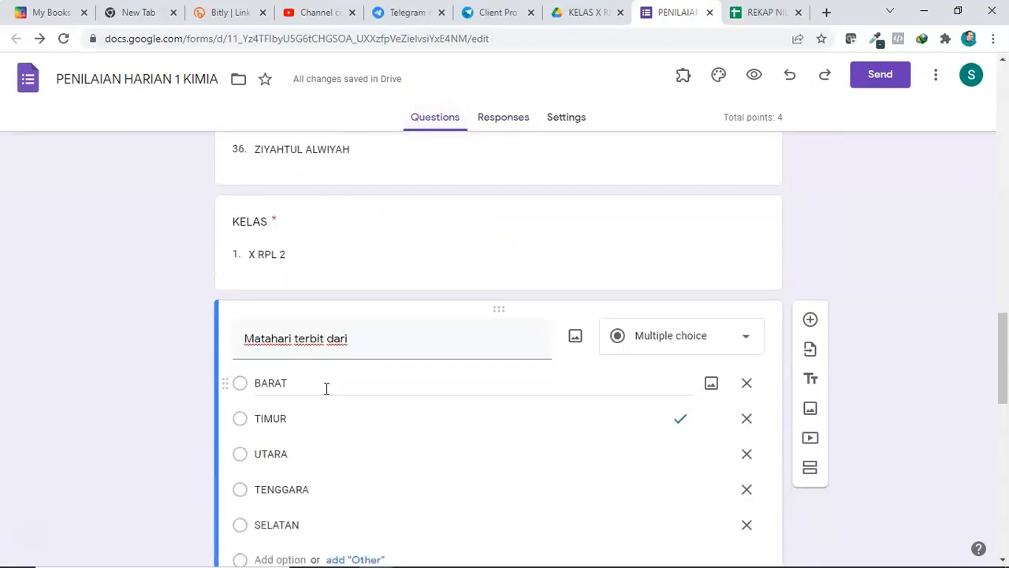
Step: Review the REKAP and PH1 sheets, then close the PENILAIAN HARIAN 1 KIMIA form tab
click(758, 12)
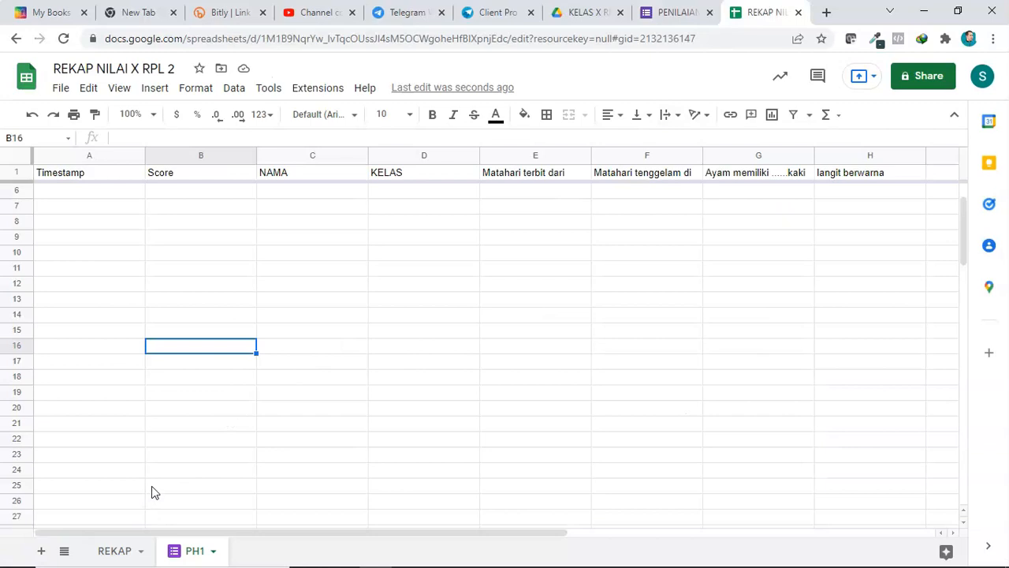
click(129, 553)
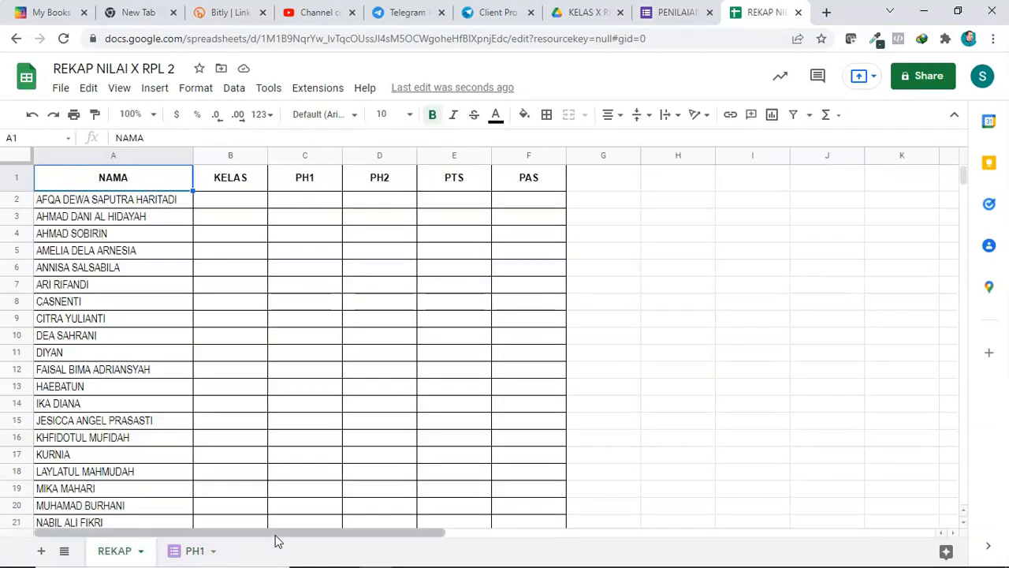
click(189, 552)
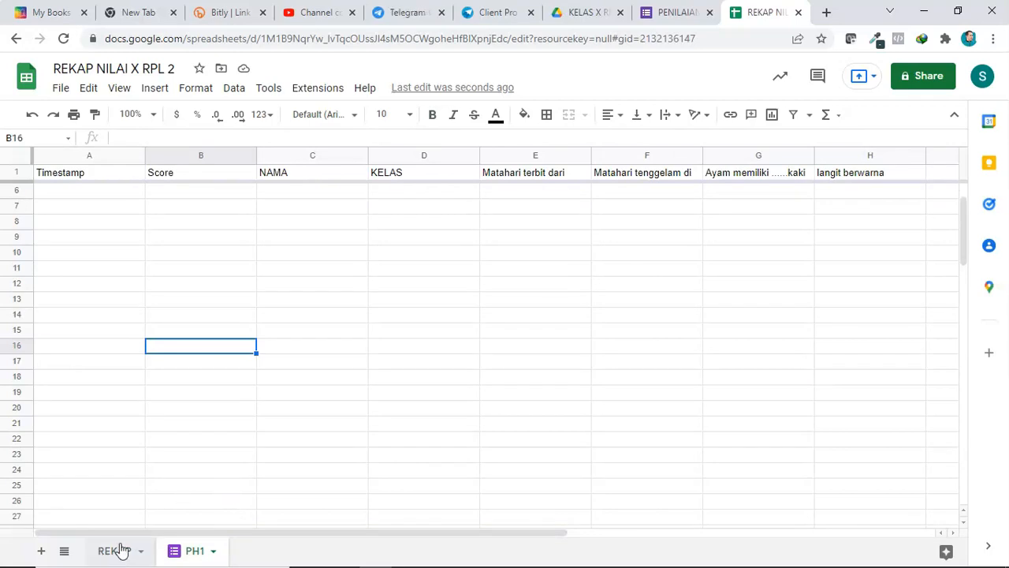
click(677, 18)
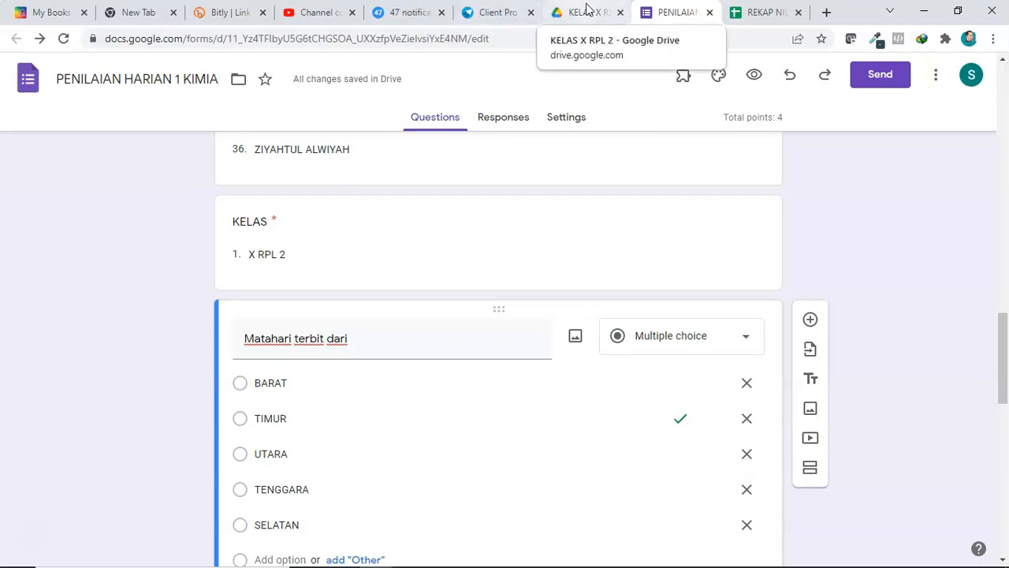
click(709, 12)
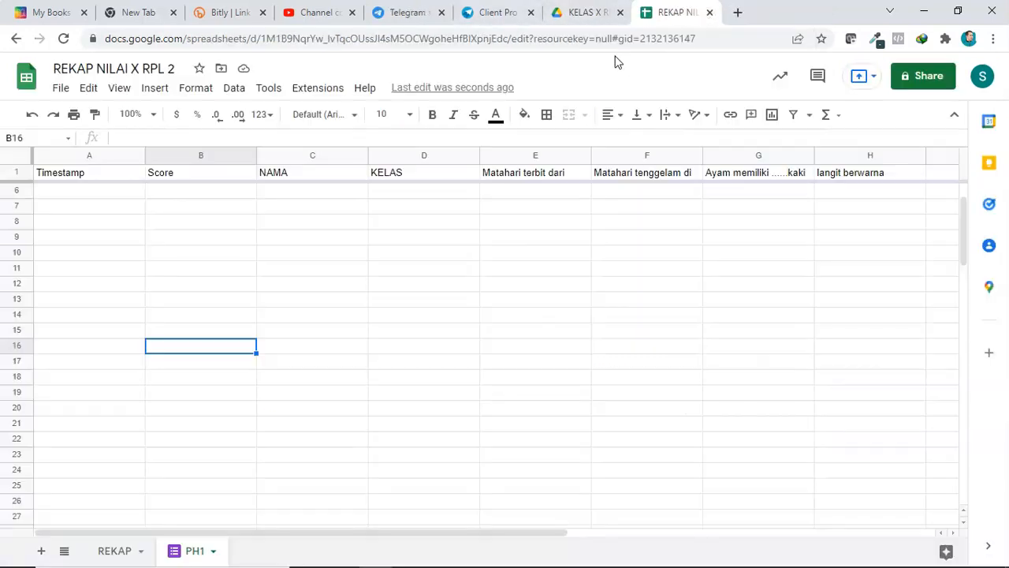
Step: Create a new blank Google Form inside the KELAS X RPL 2 Drive folder
click(588, 13)
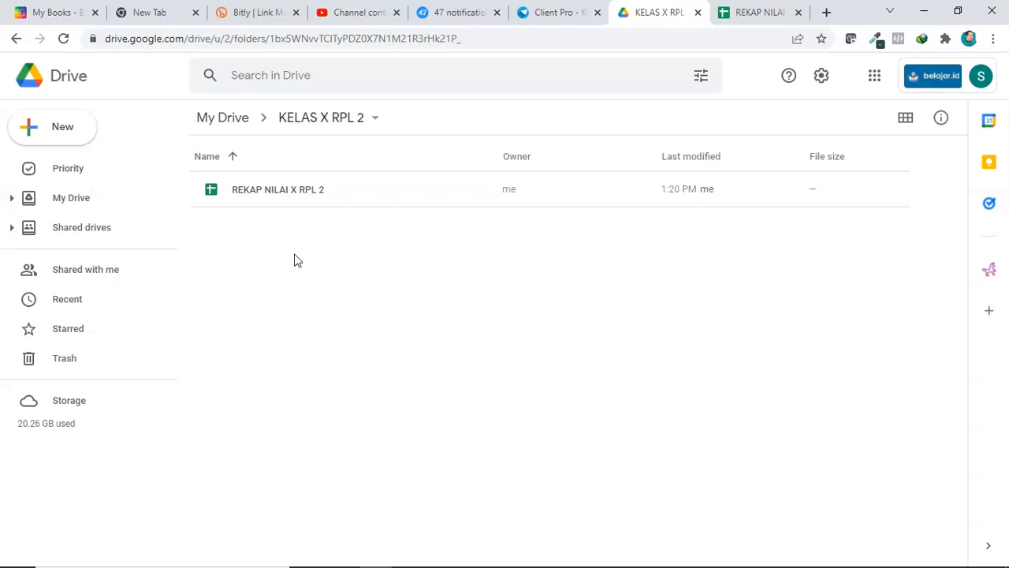
key(F5)
right_click(298, 249)
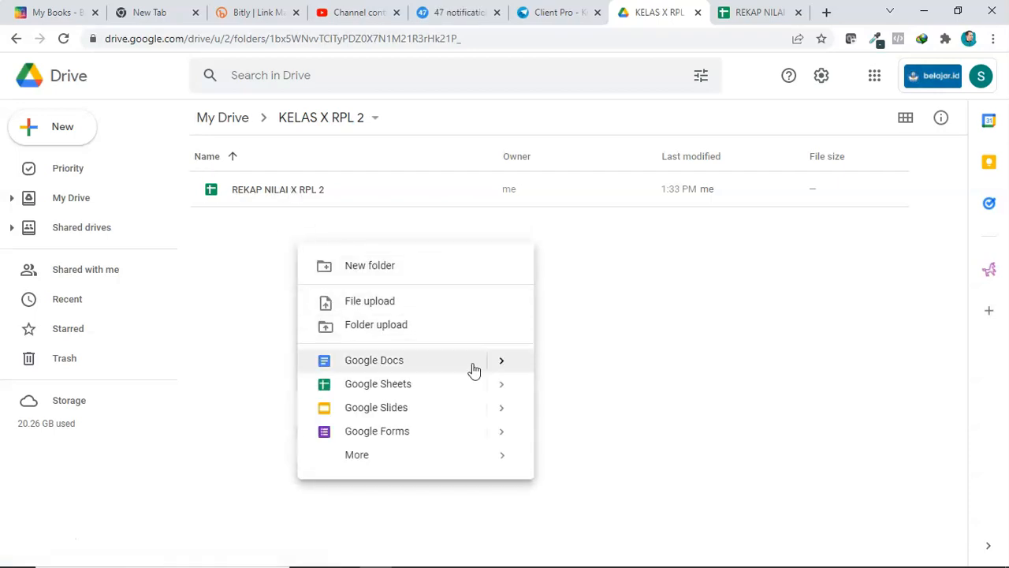
click(501, 435)
click(570, 470)
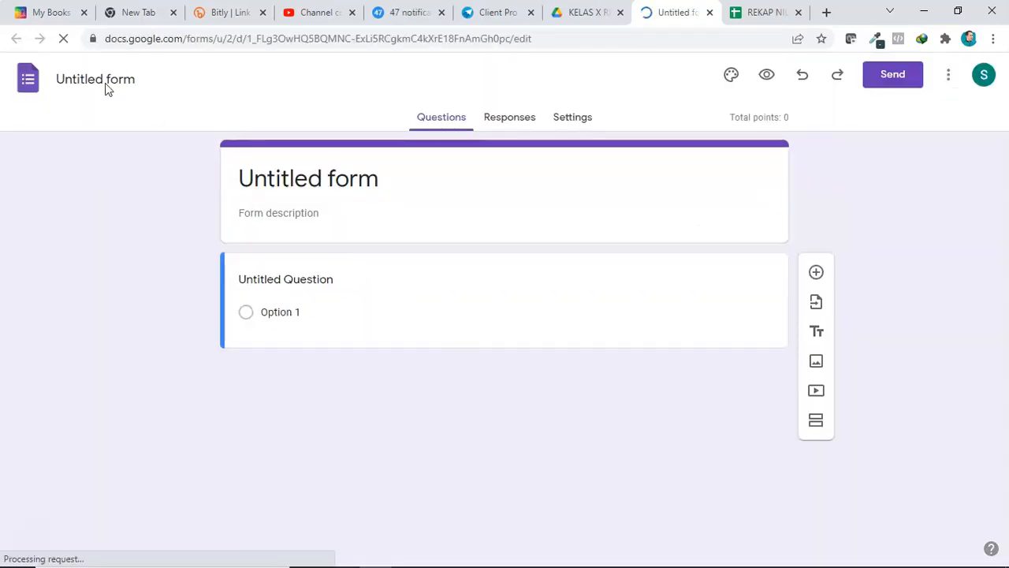
Step: Rename the new form as PENILAIAN HARIAN 2 KIMIA
click(106, 87)
text(p)
key(BackSpace)
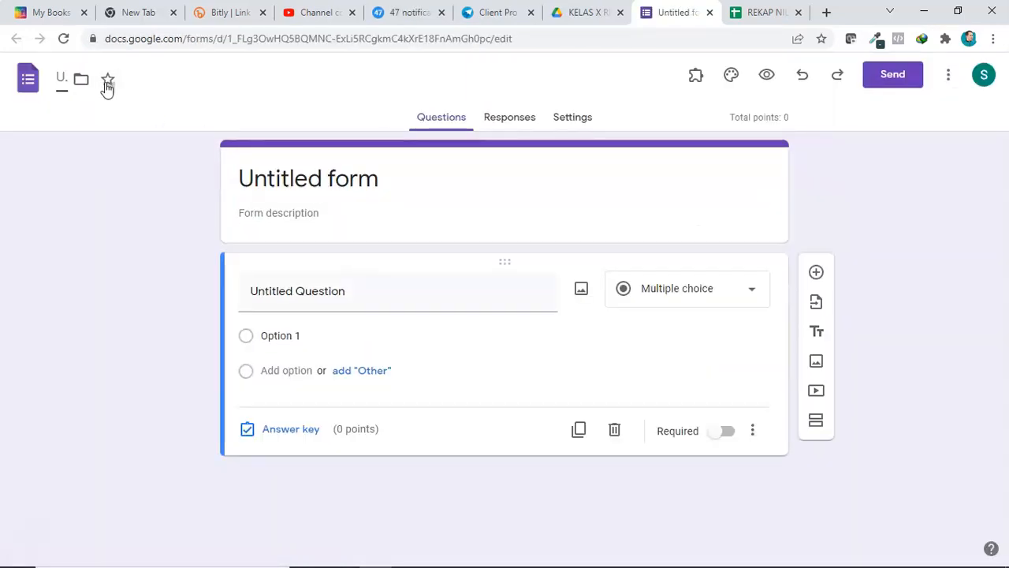
text(PENILA)
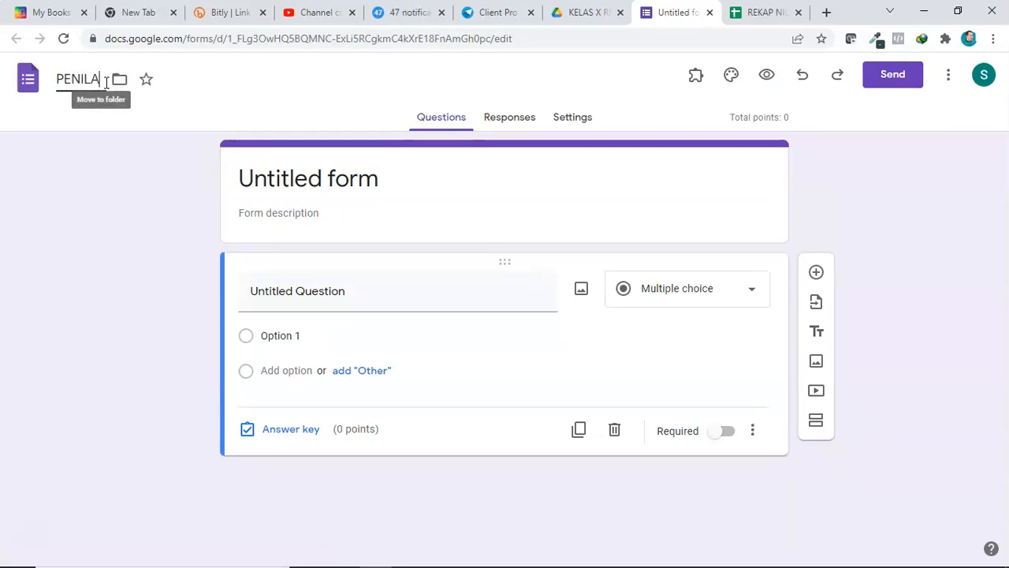
text(IAN HARIAN 2 KIMIA)
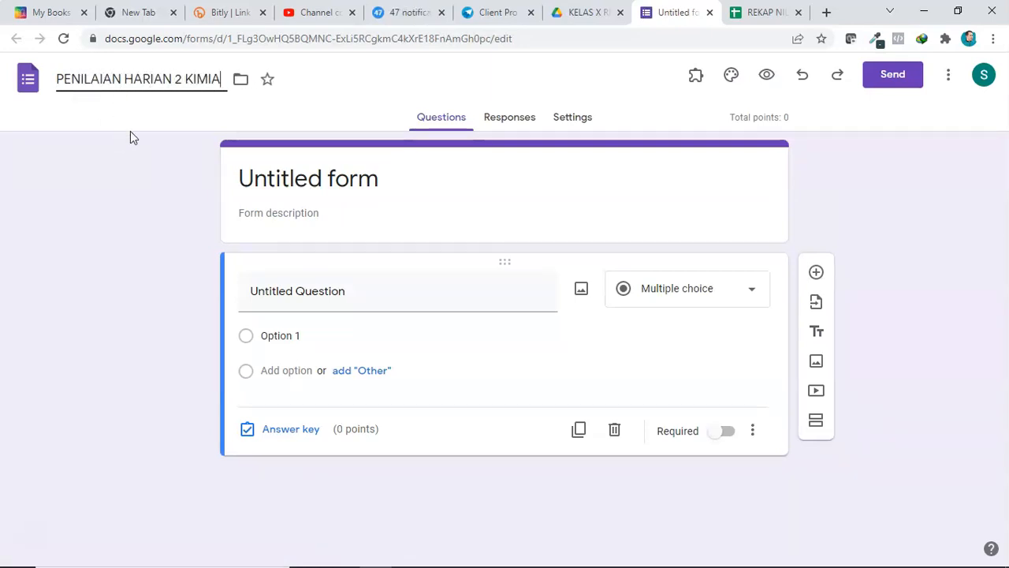
Step: Import all questions from the PENILAIAN HARIAN 1 KIMIA form into the new form
click(287, 177)
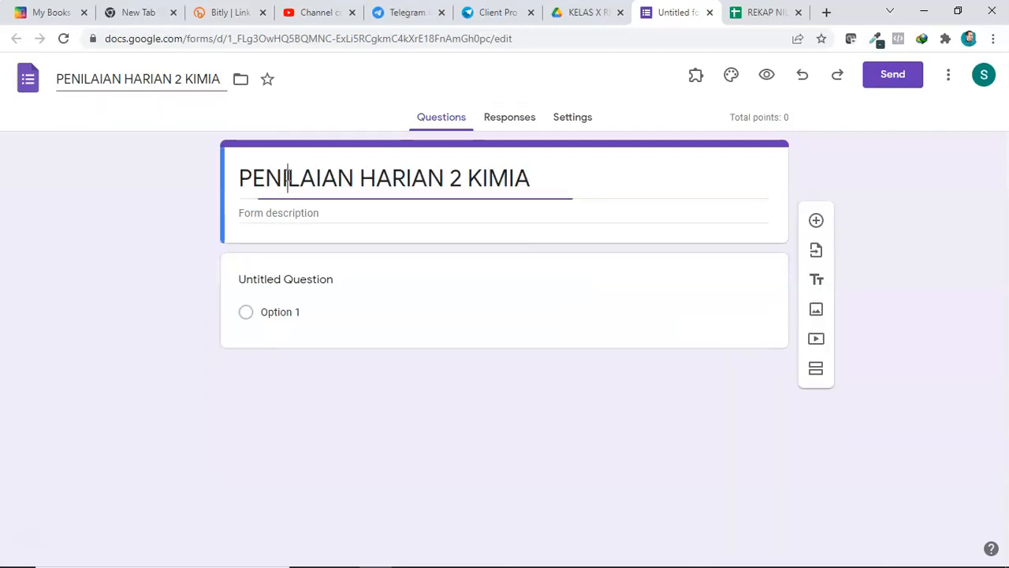
click(329, 269)
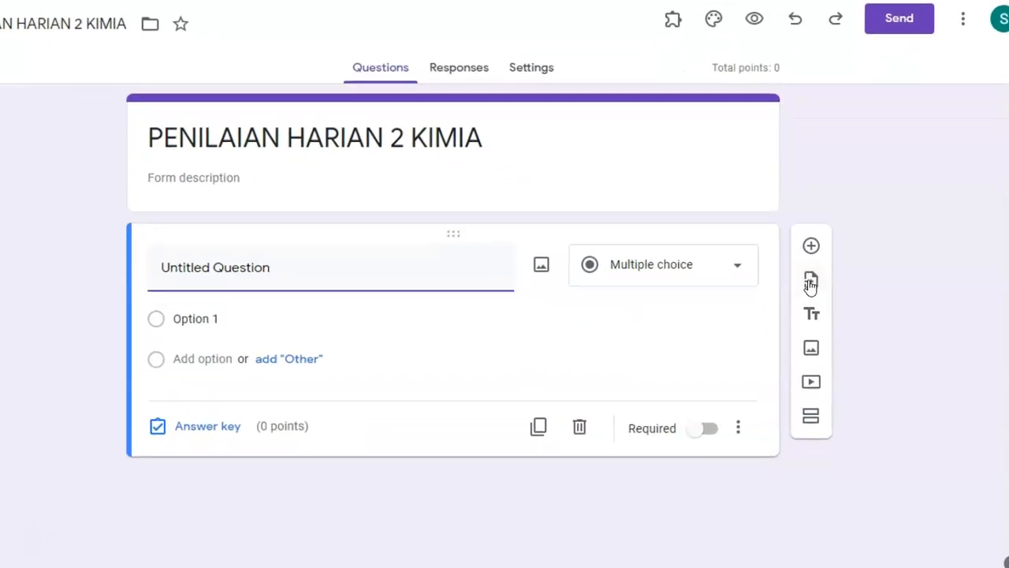
click(776, 156)
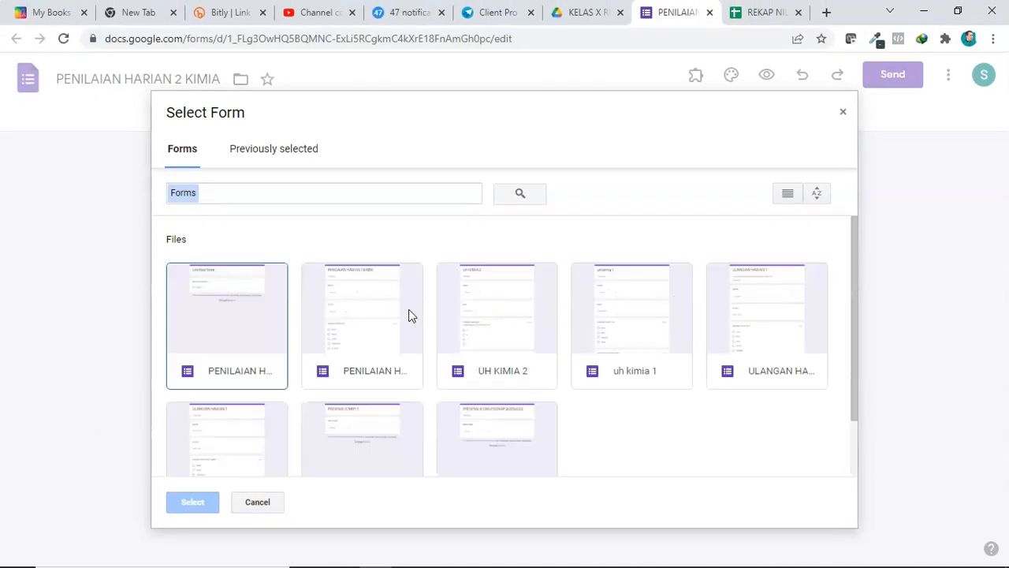
click(363, 318)
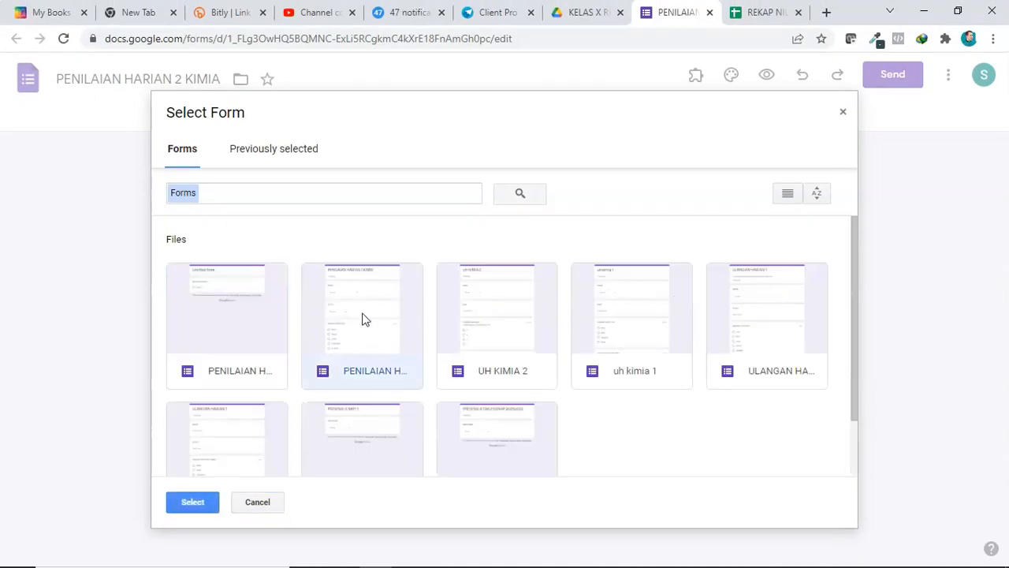
click(787, 196)
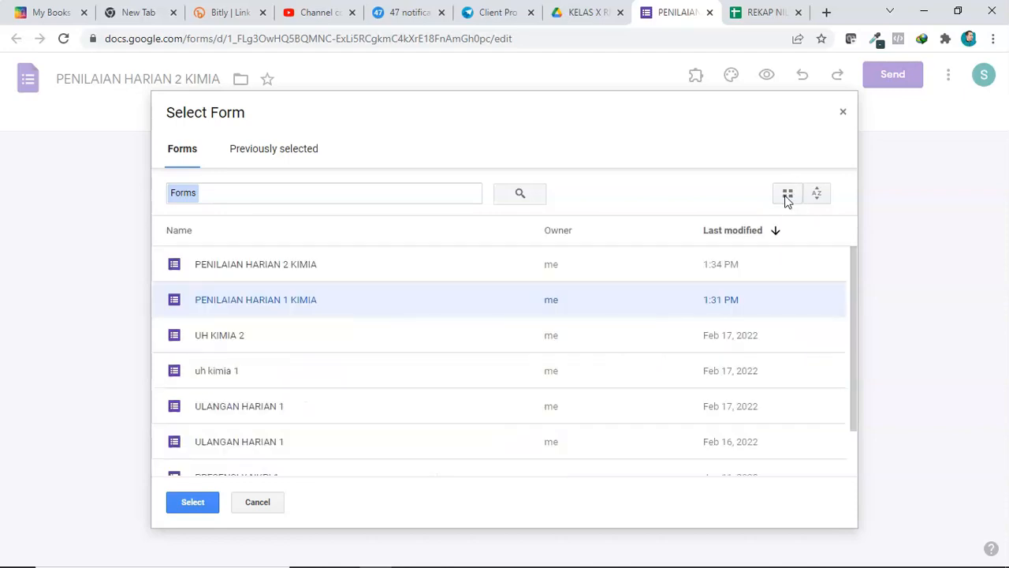
double_click(258, 299)
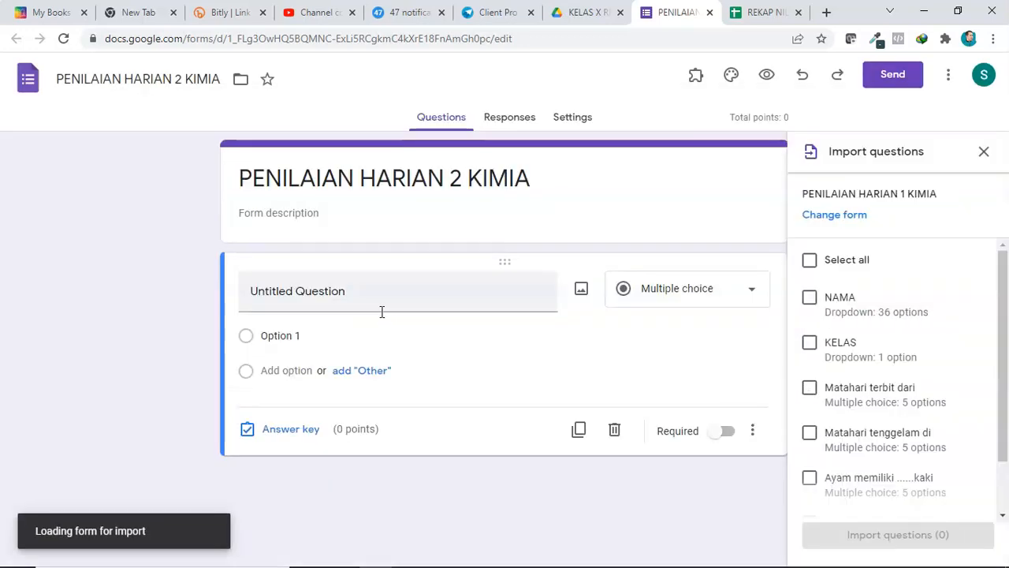
click(811, 261)
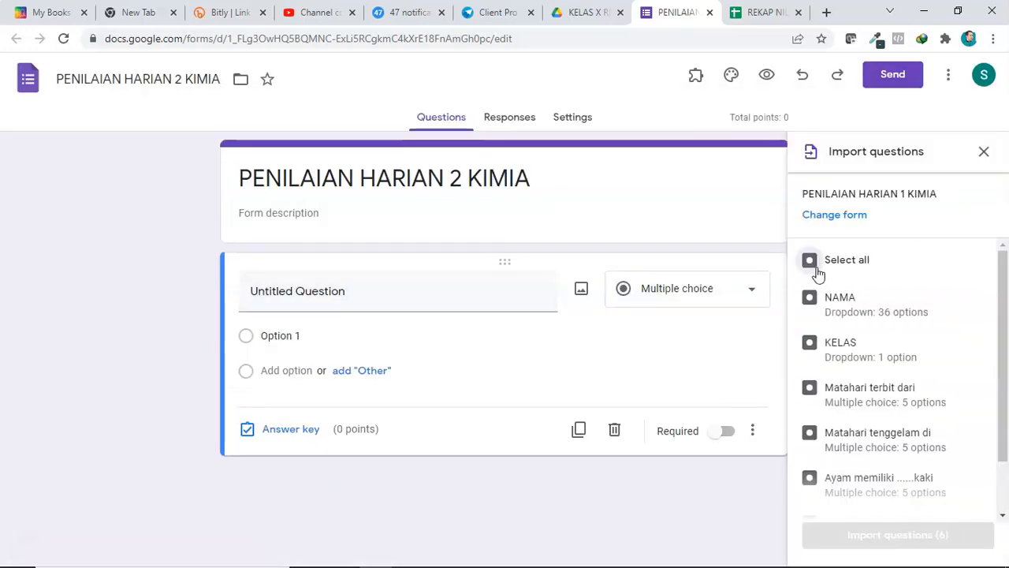
click(857, 540)
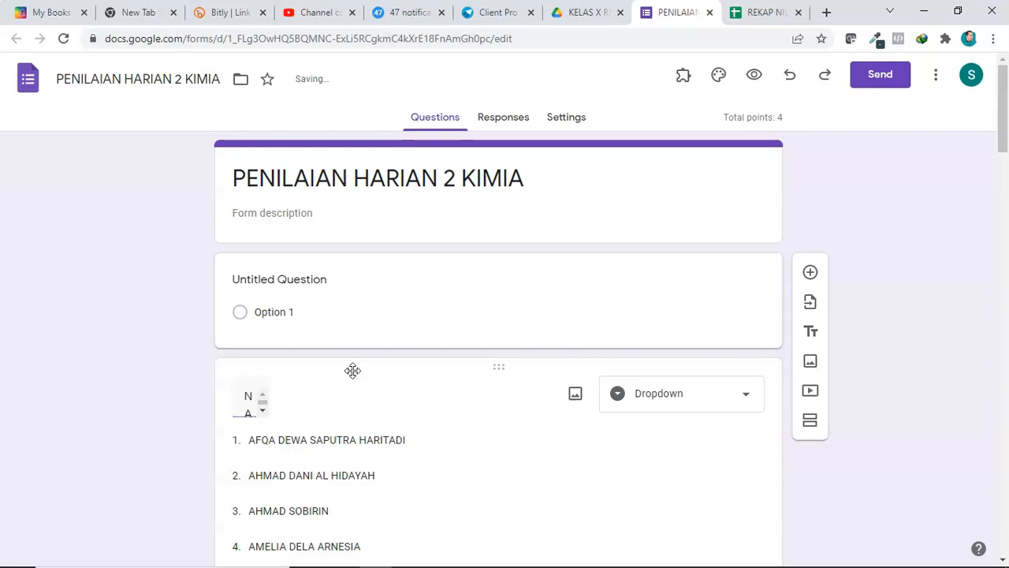
Step: Scroll through the imported questions and inspect their answer keys and points
scroll(348, 362, down, 1)
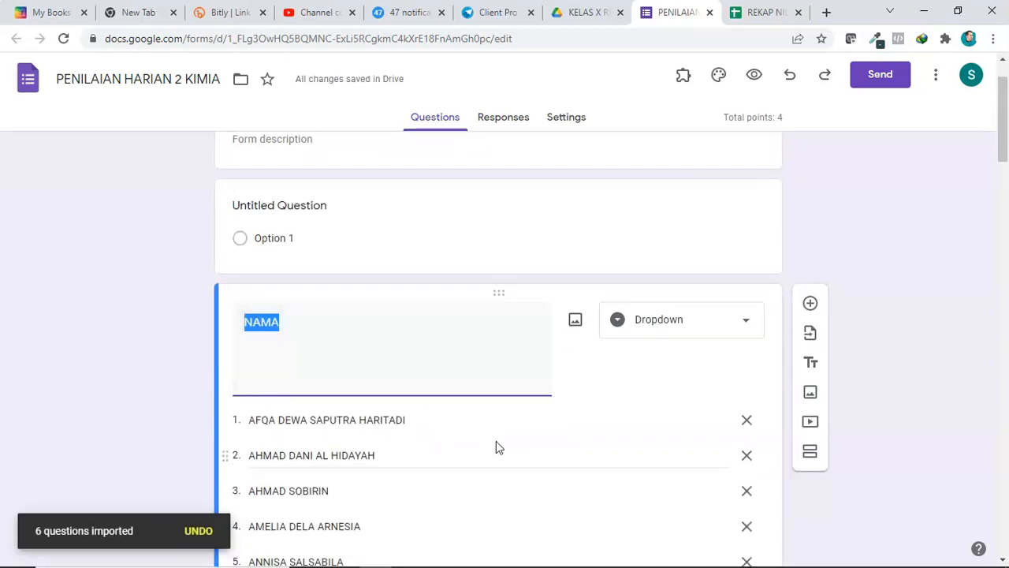
scroll(496, 441, down, 1)
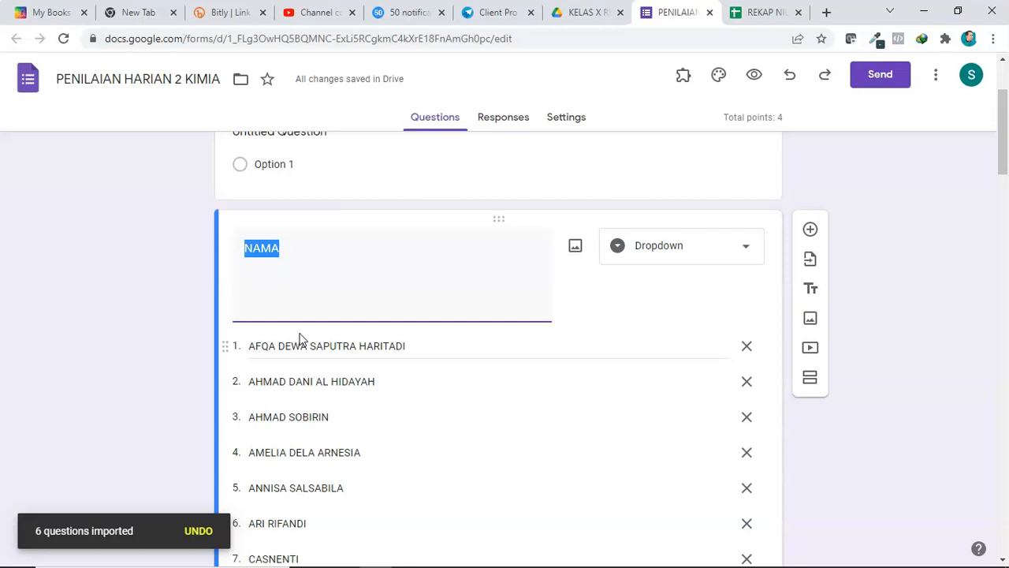
scroll(299, 339, down, 5)
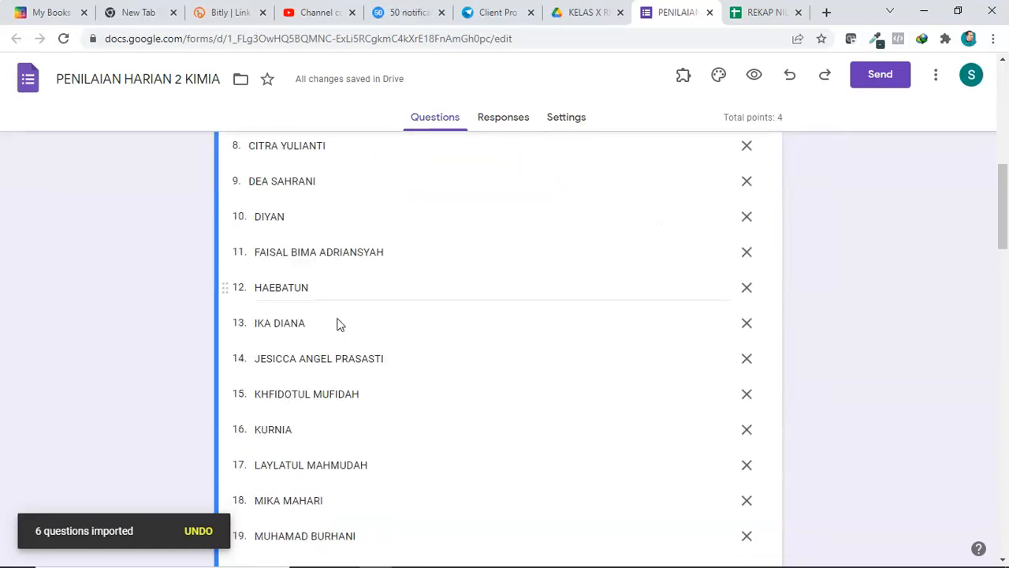
scroll(337, 324, down, 11)
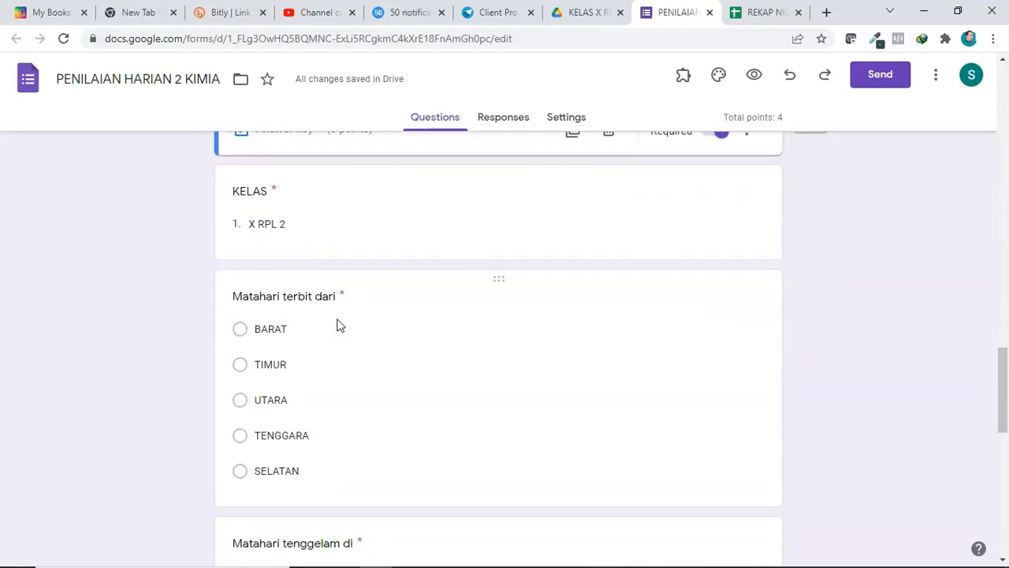
click(345, 310)
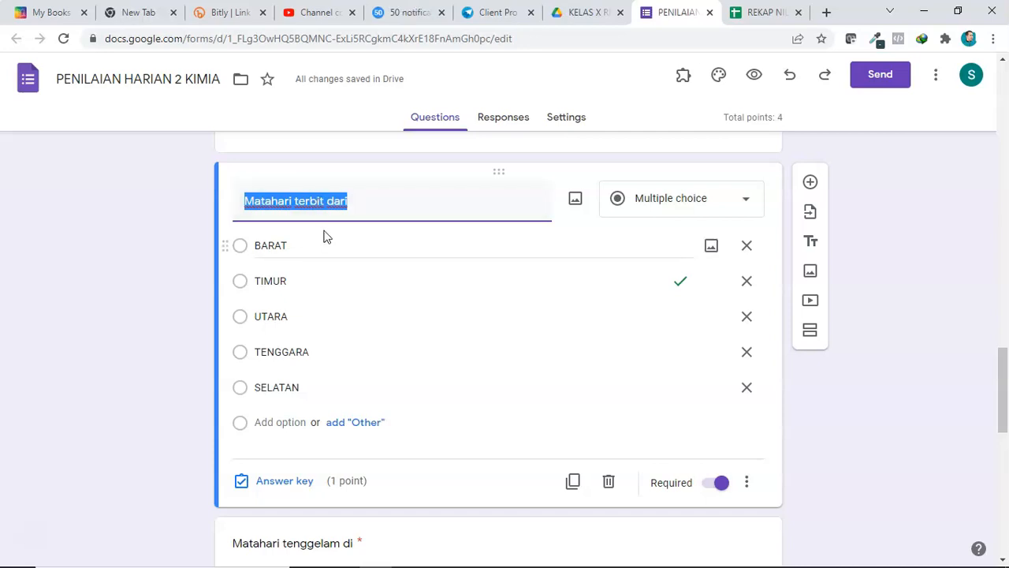
scroll(331, 237, up, 5)
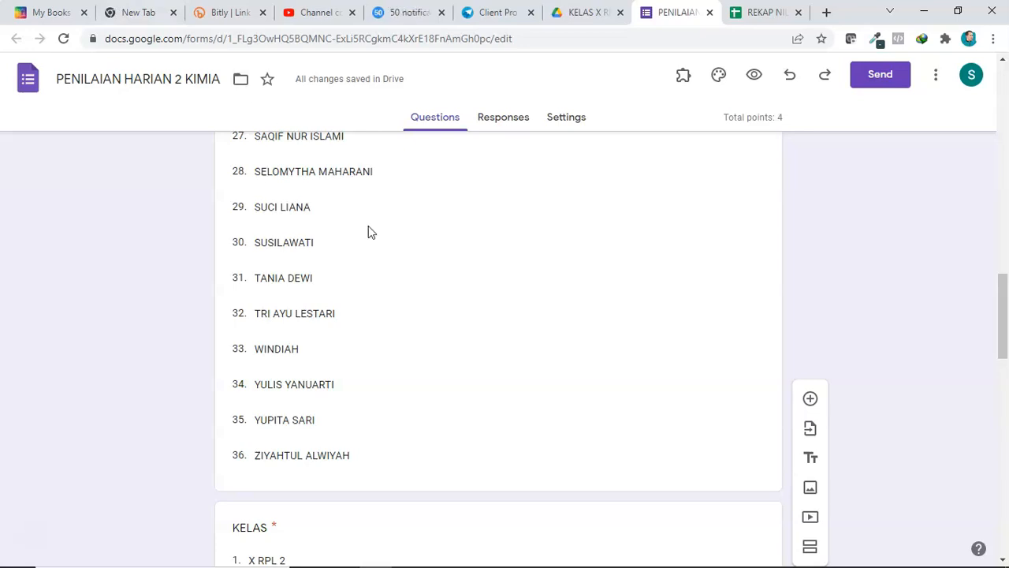
scroll(368, 228, up, 5)
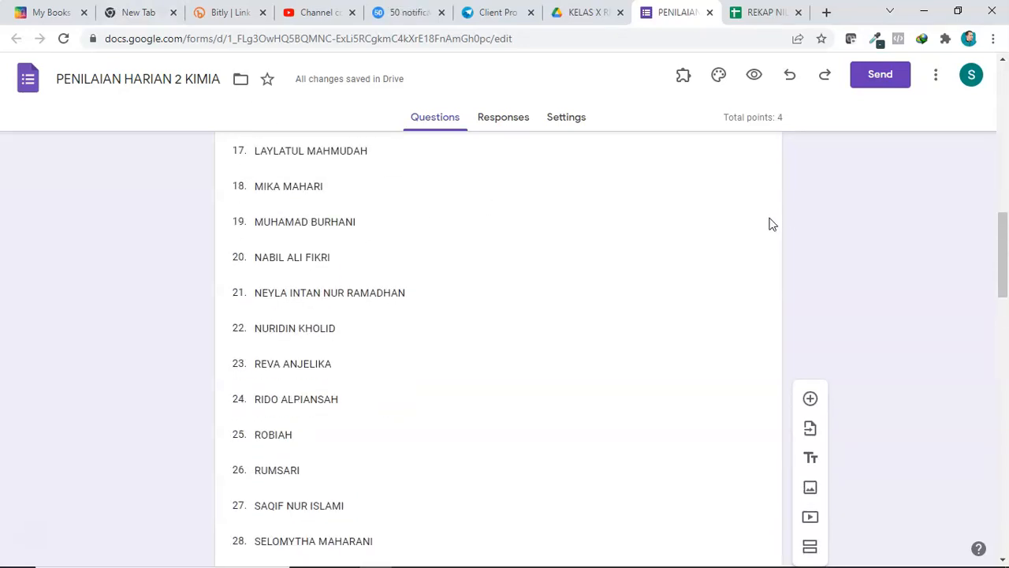
scroll(707, 261, down, 3)
scroll(707, 261, up, 6)
scroll(617, 275, up, 2)
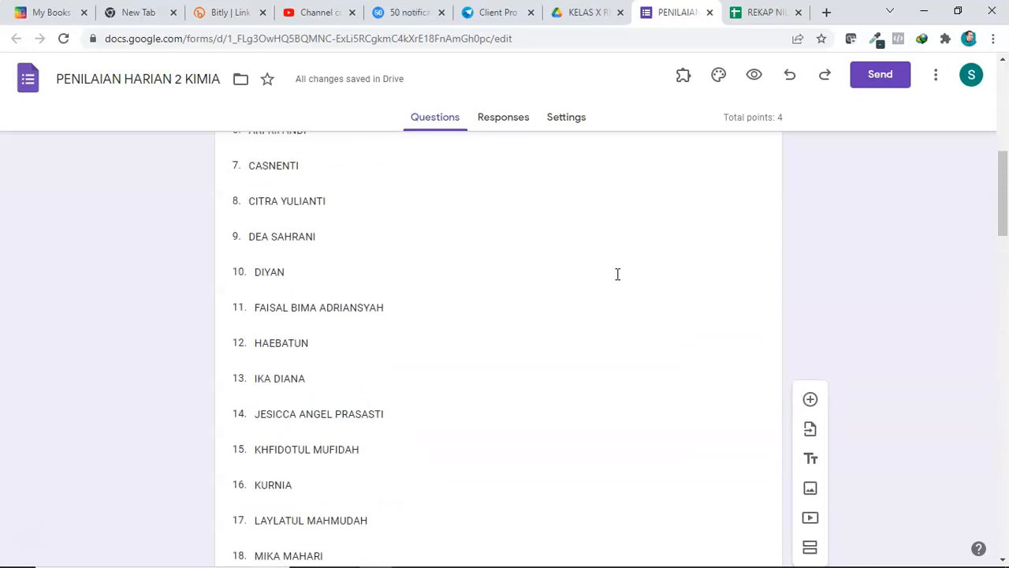
scroll(570, 284, down, 3)
scroll(571, 285, down, 10)
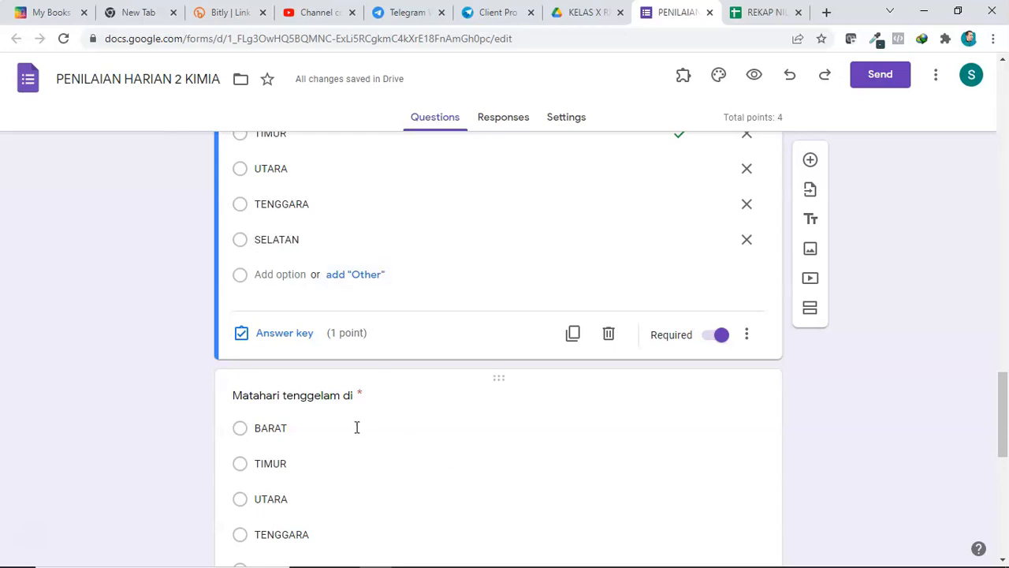
scroll(361, 418, down, 2)
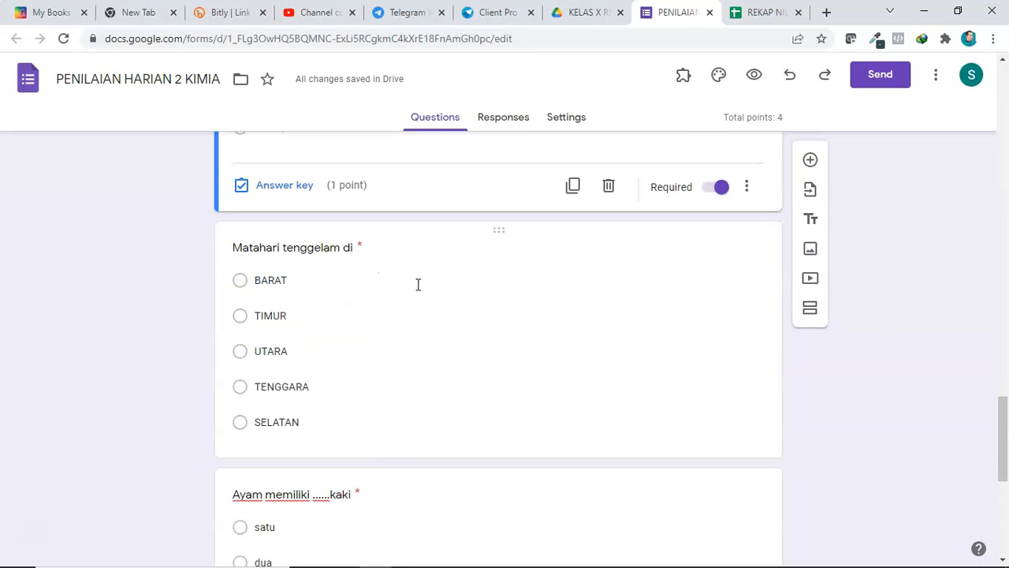
click(298, 240)
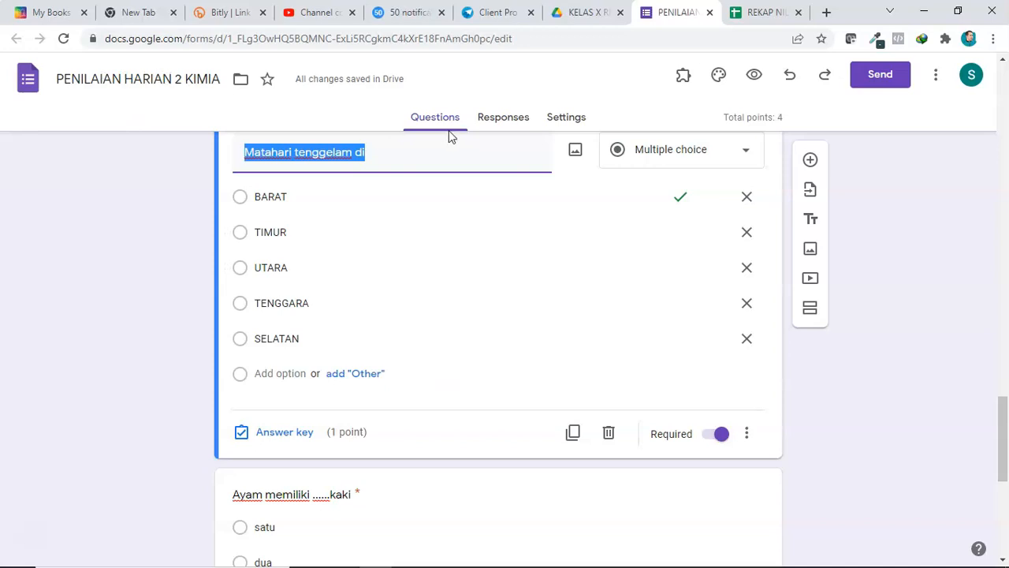
Step: In the form's settings, expand Responses and turn on Limit to 1 response
click(575, 126)
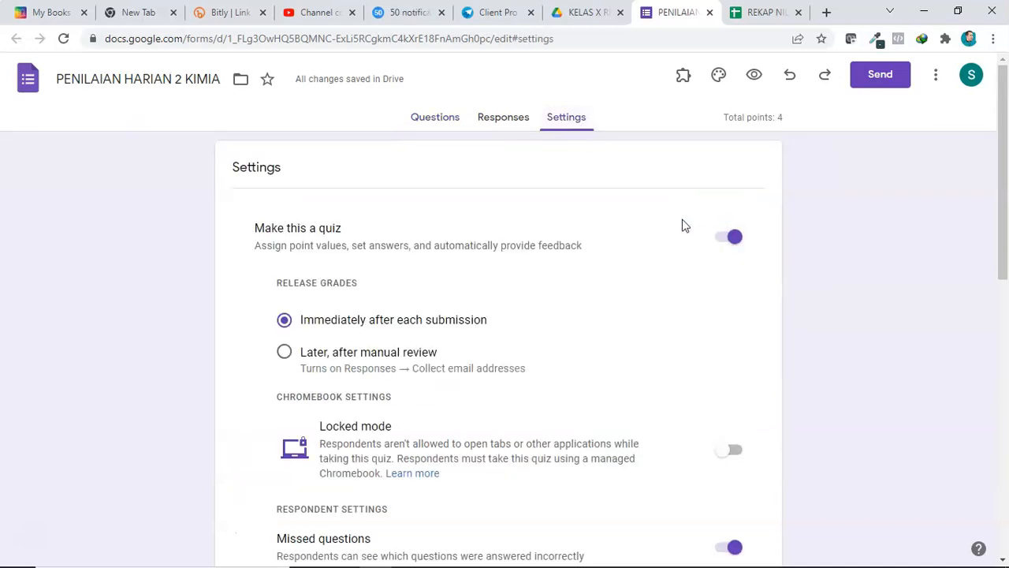
scroll(724, 355, down, 5)
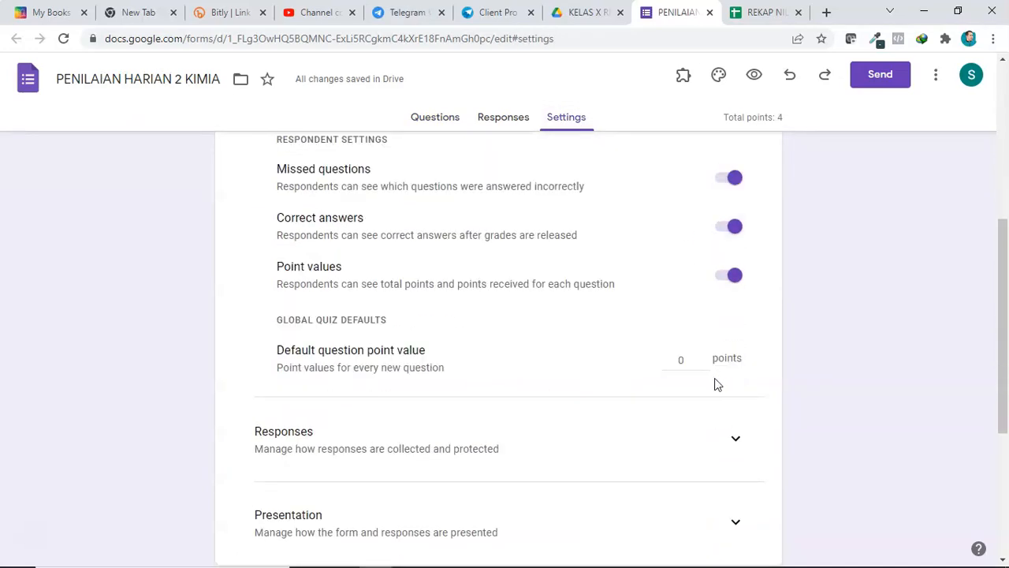
scroll(718, 384, down, 1)
click(730, 363)
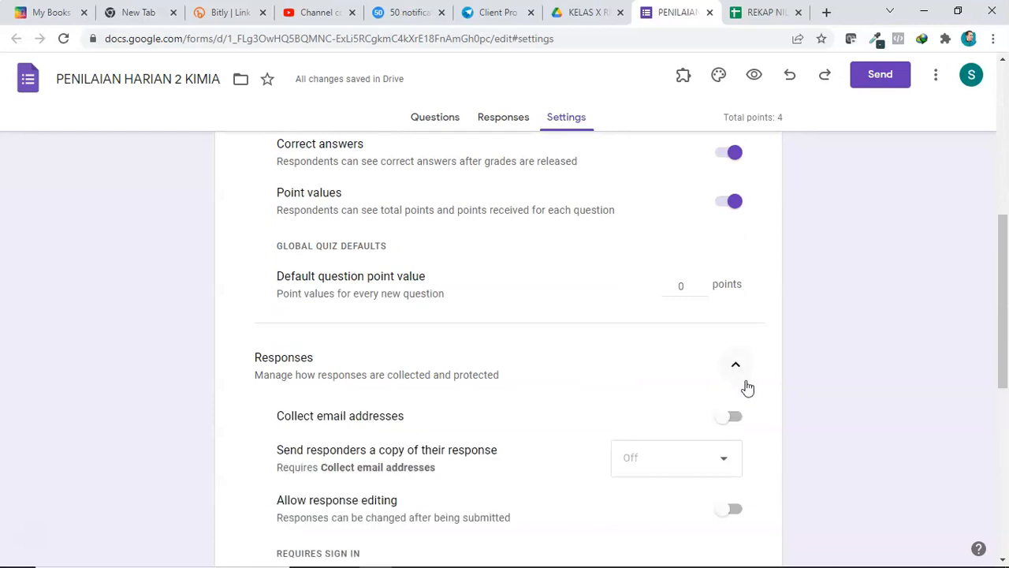
scroll(725, 444, down, 3)
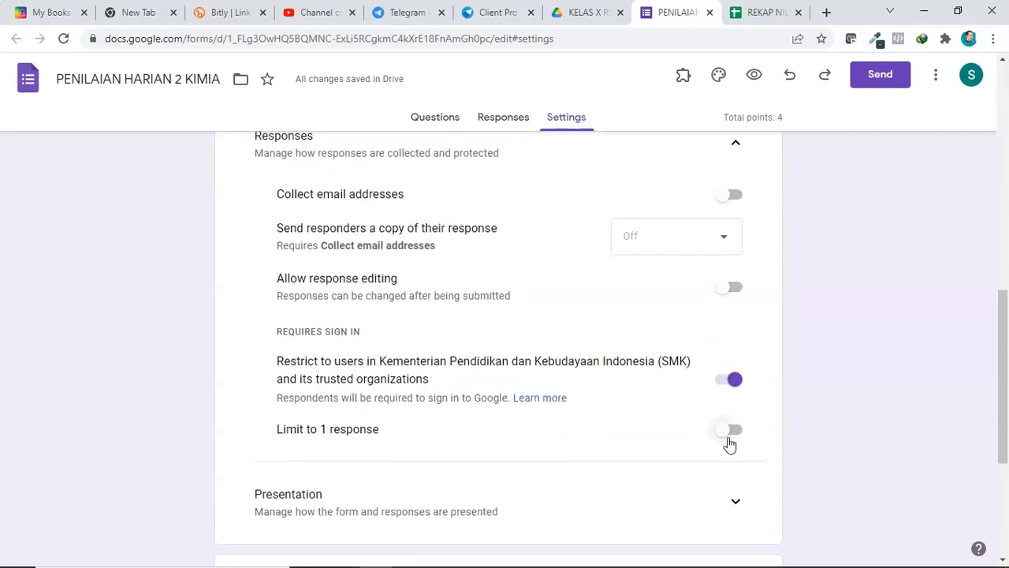
click(734, 430)
scroll(733, 434, down, 4)
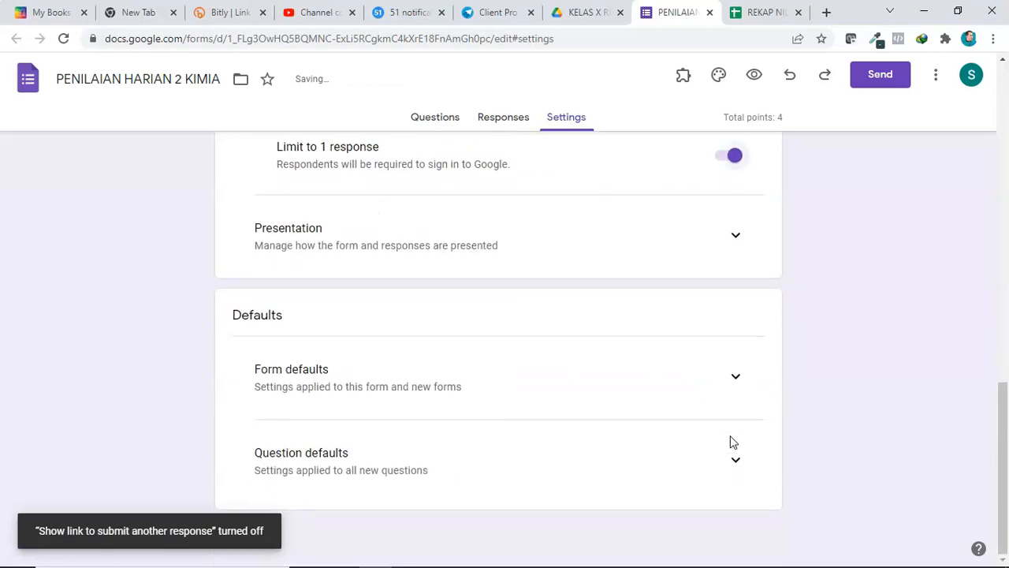
Step: Expand Presentation and set the confirmation message to "Terimakasih telah mengerjakan ulangan harian kimia 2"
click(732, 237)
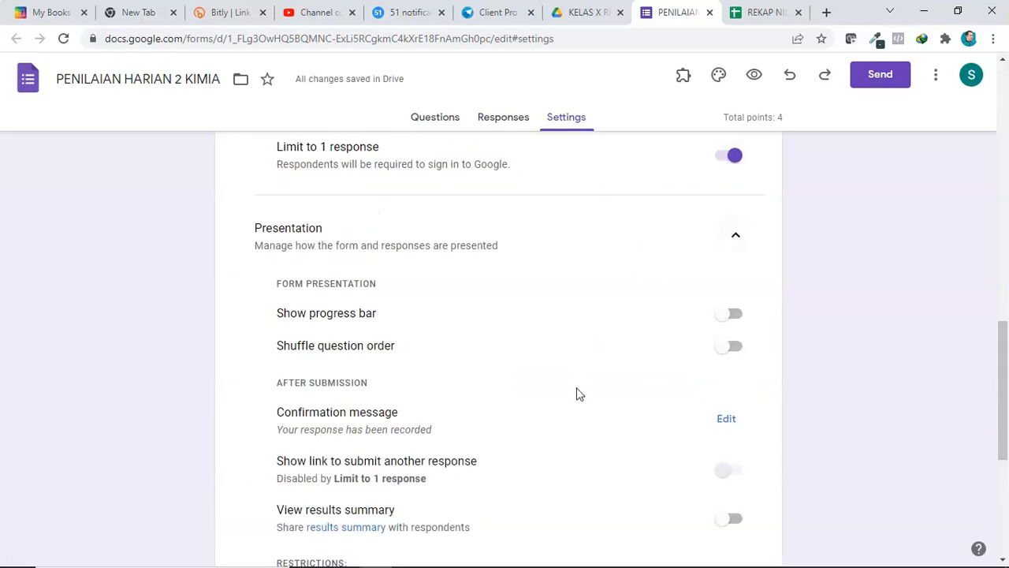
scroll(355, 347, up, 2)
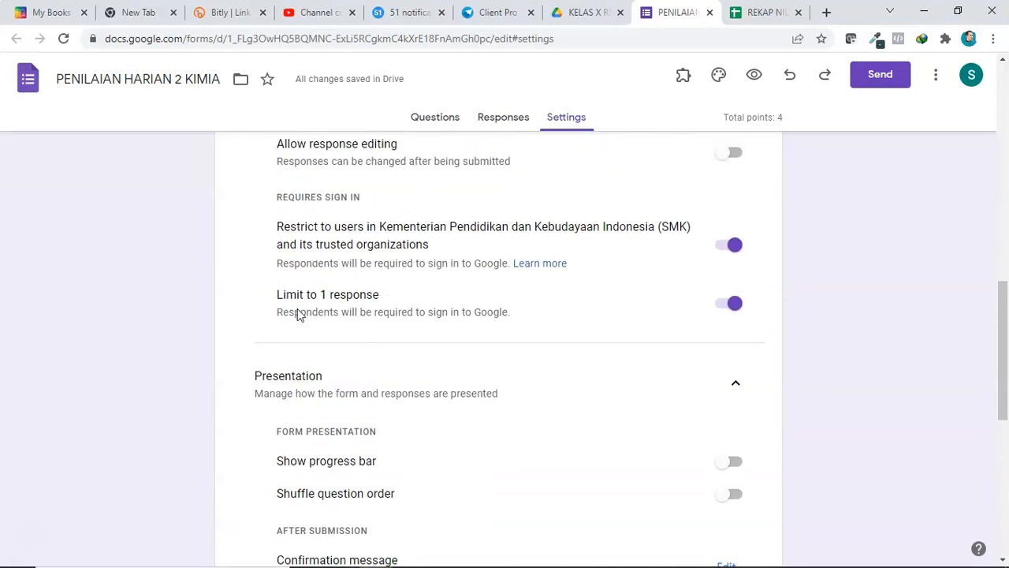
scroll(355, 383, down, 2)
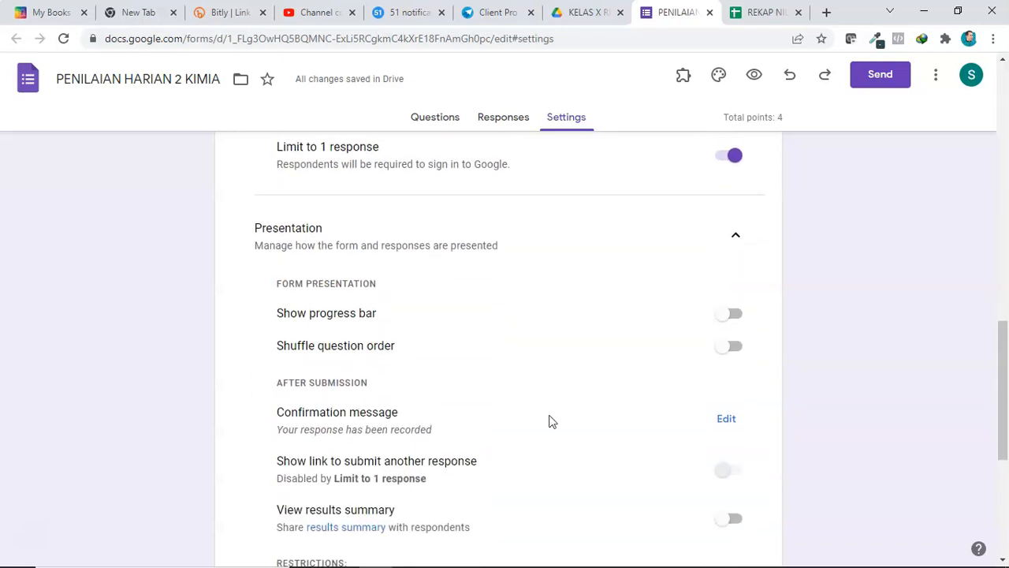
click(732, 423)
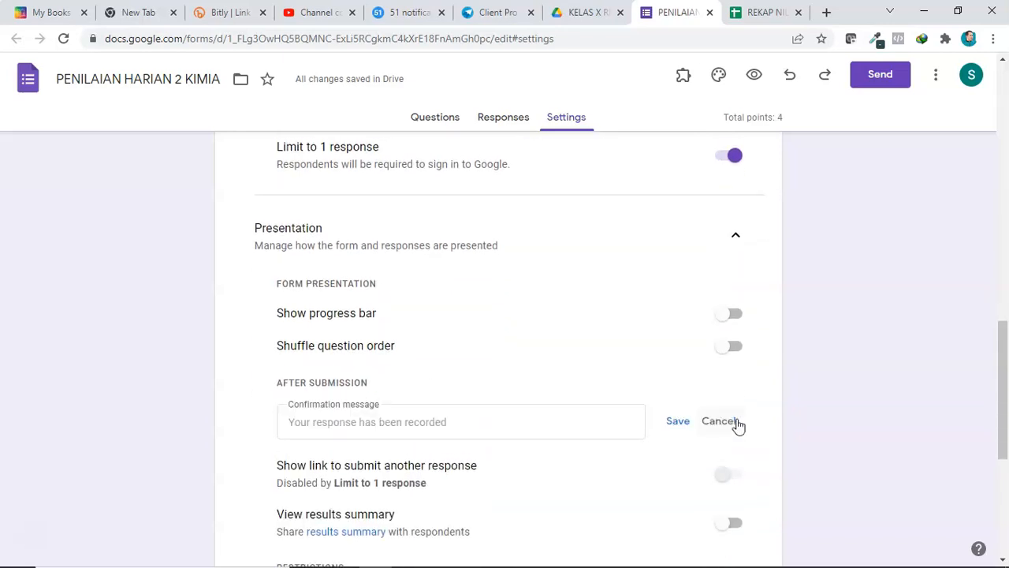
click(415, 425)
text(Terimakasih telah mengerjaka)
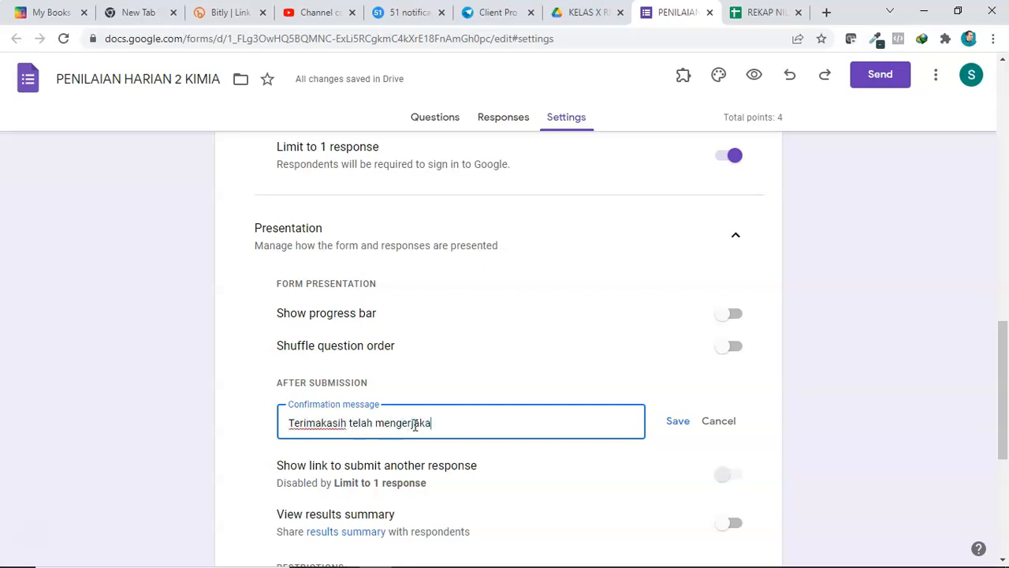
text(n ulangan harian kimia)
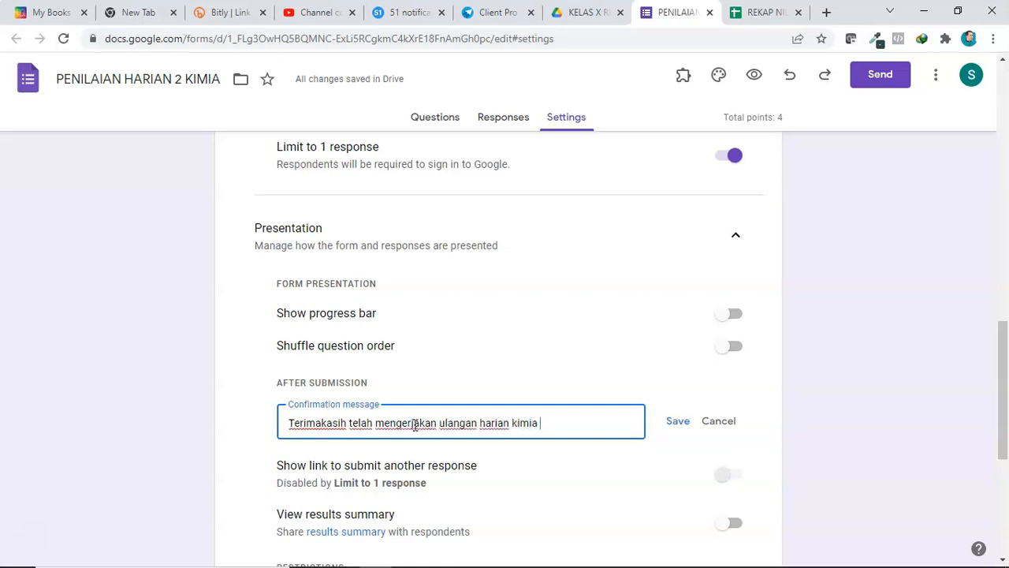
text( 2)
click(671, 422)
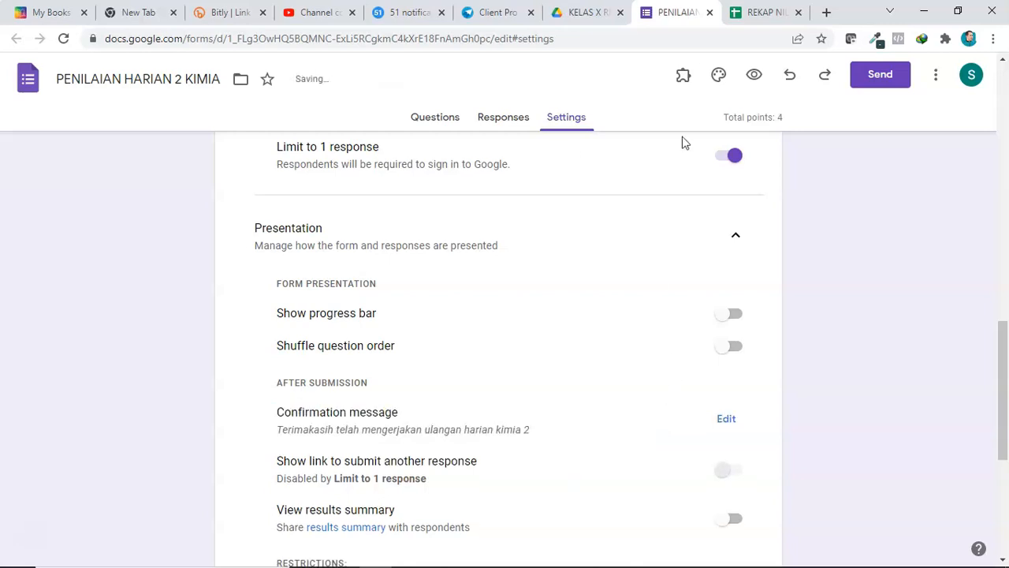
Step: Link the form's responses to the existing REKAP NILAI X RPL 2 spreadsheet
click(497, 118)
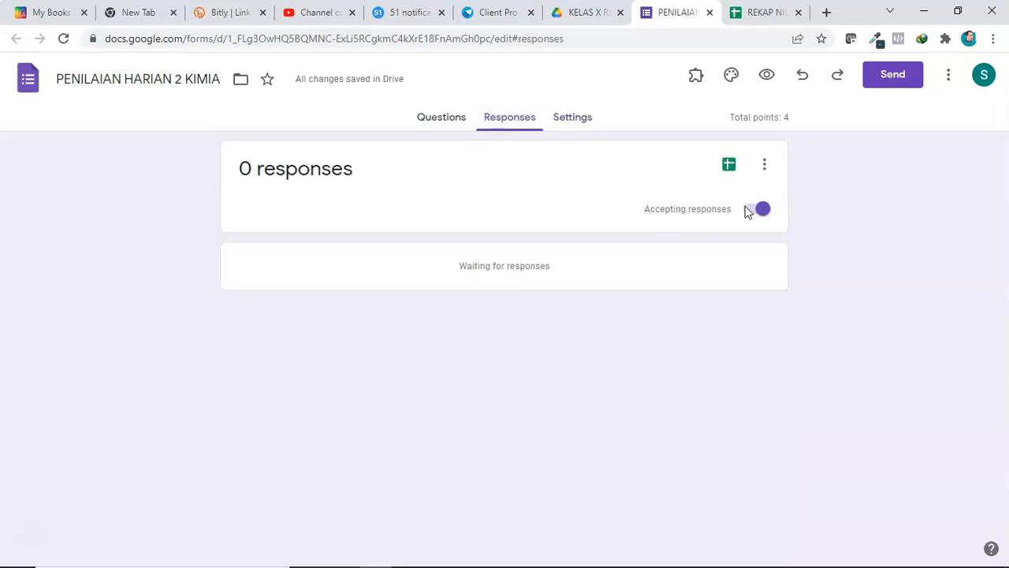
click(728, 169)
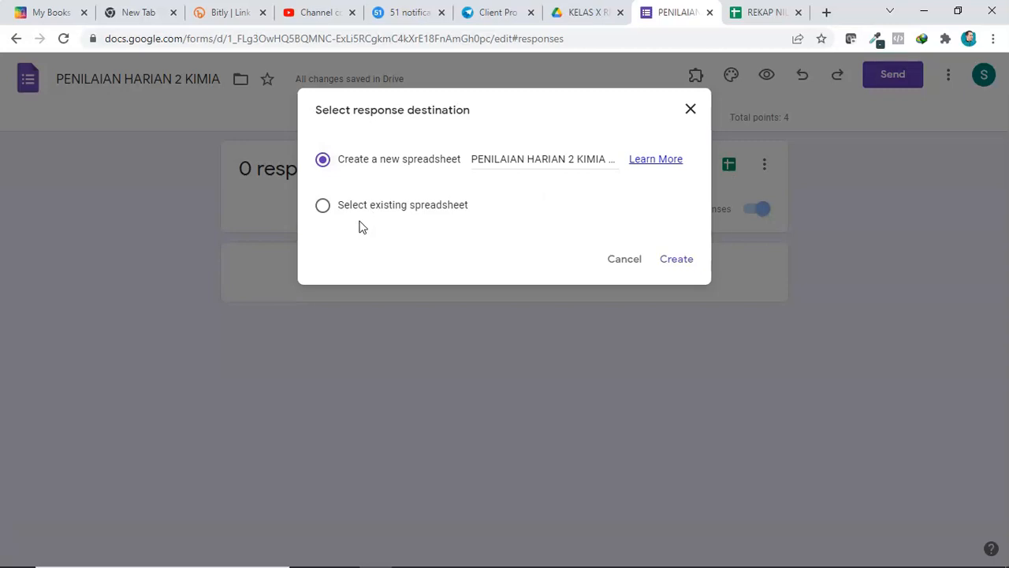
click(323, 207)
click(668, 260)
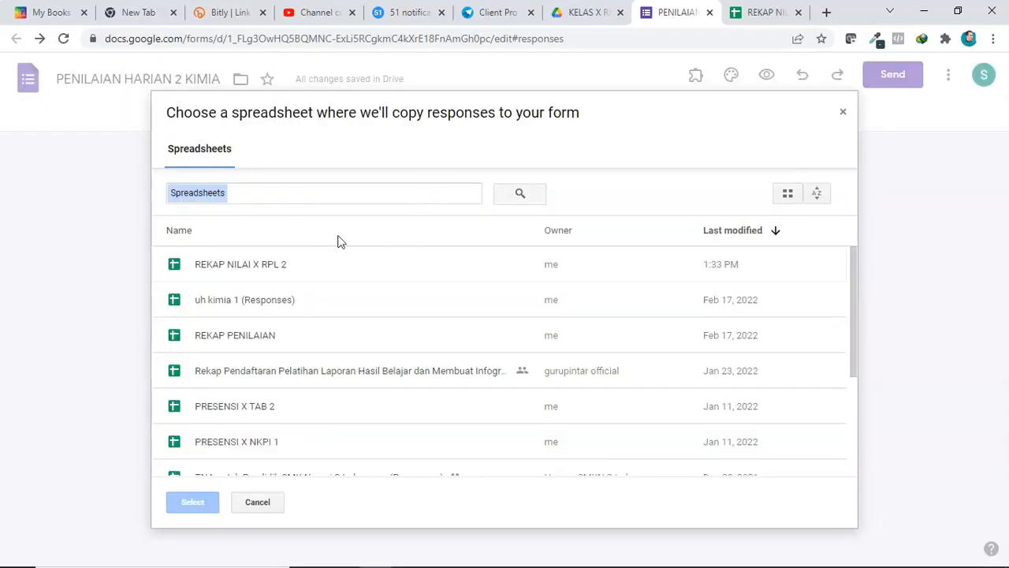
click(239, 270)
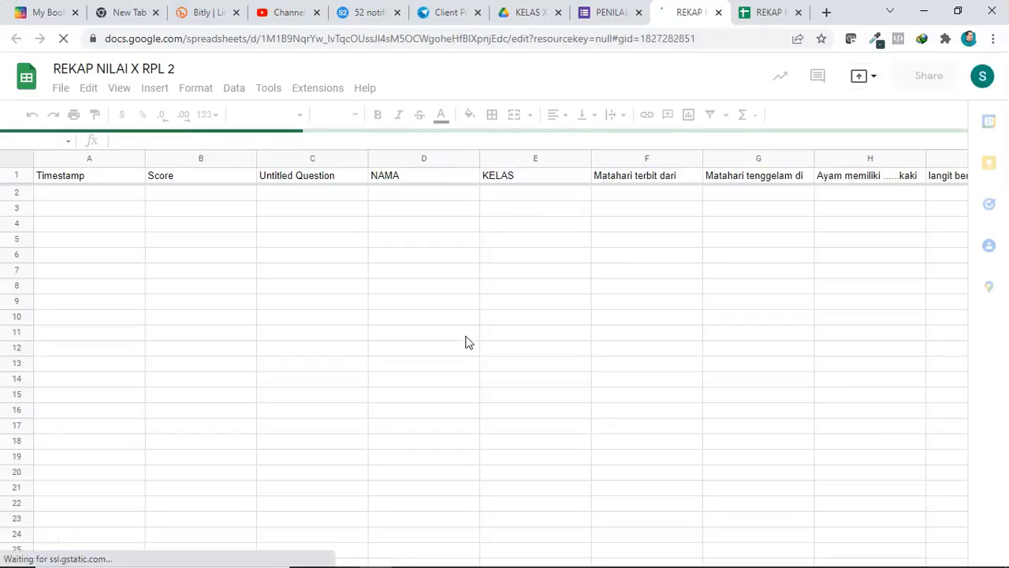
click(797, 13)
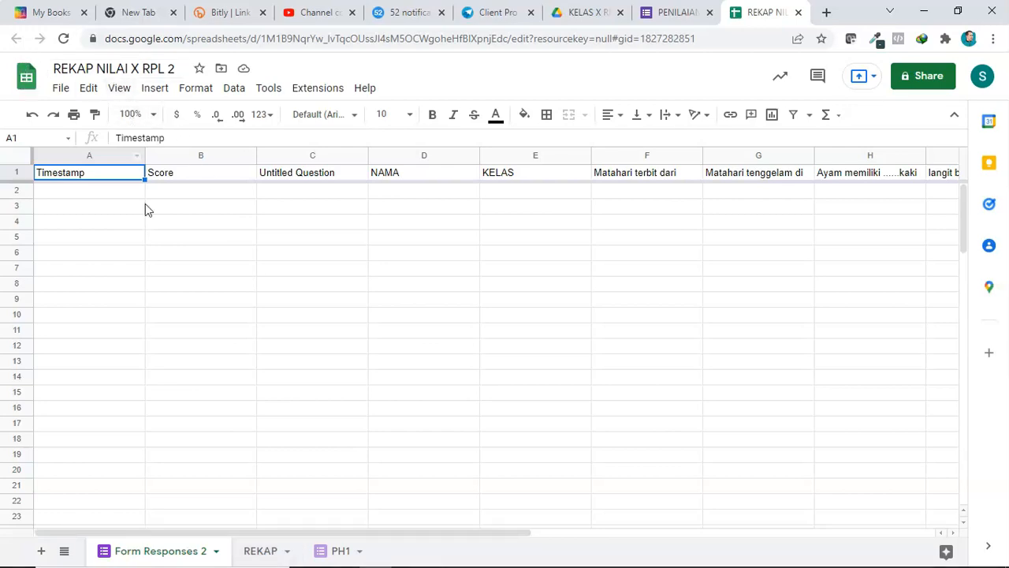
Step: Rename the new responses sheet as PH2 and move it to the end of the sheet tabs
right_click(144, 554)
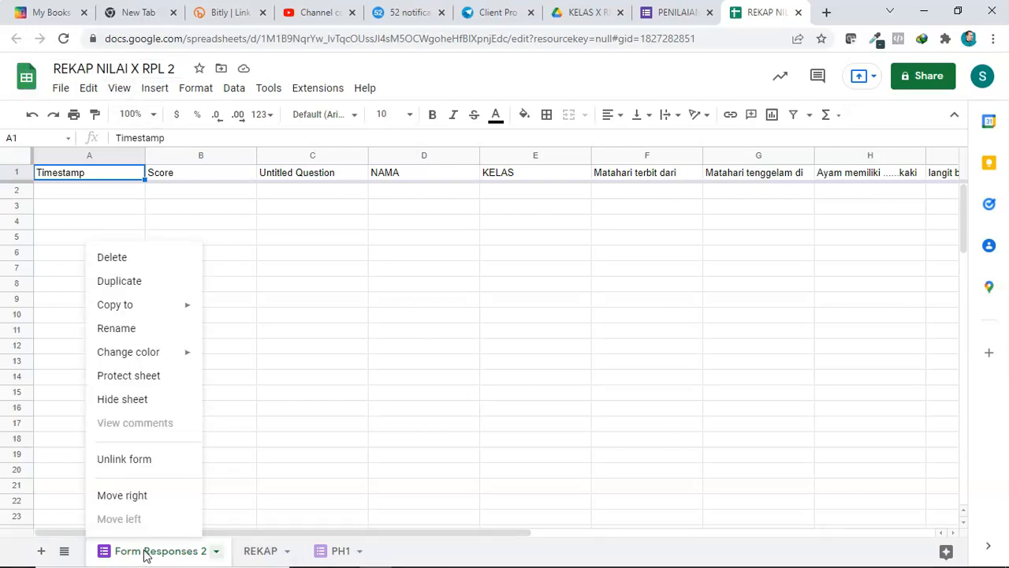
click(143, 334)
text(PH2)
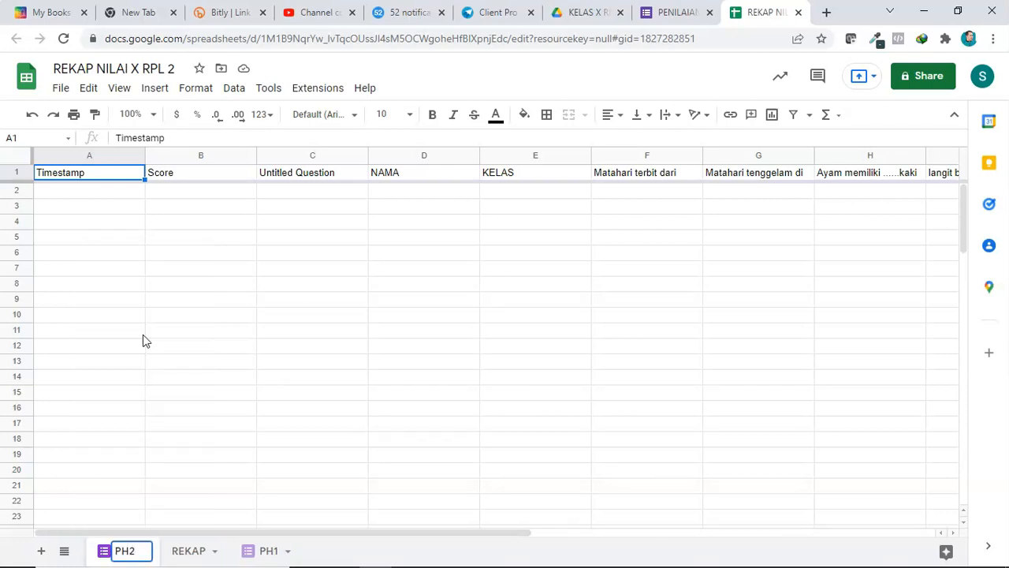
click(142, 334)
drag(124, 556, 289, 554)
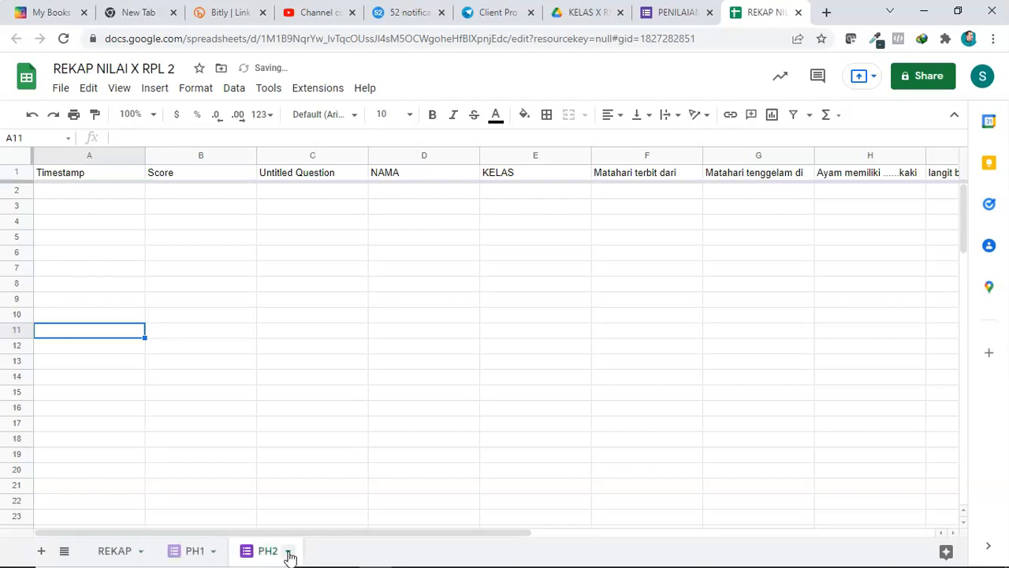
Step: Switch between the REKAP, PH1 and PH2 sheets to compare their column headers
click(118, 551)
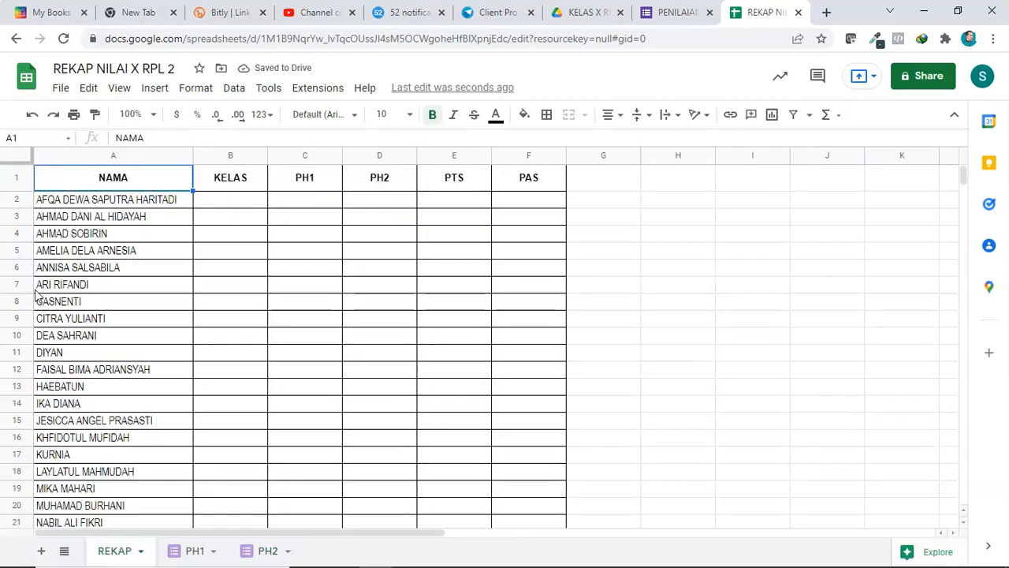
click(190, 554)
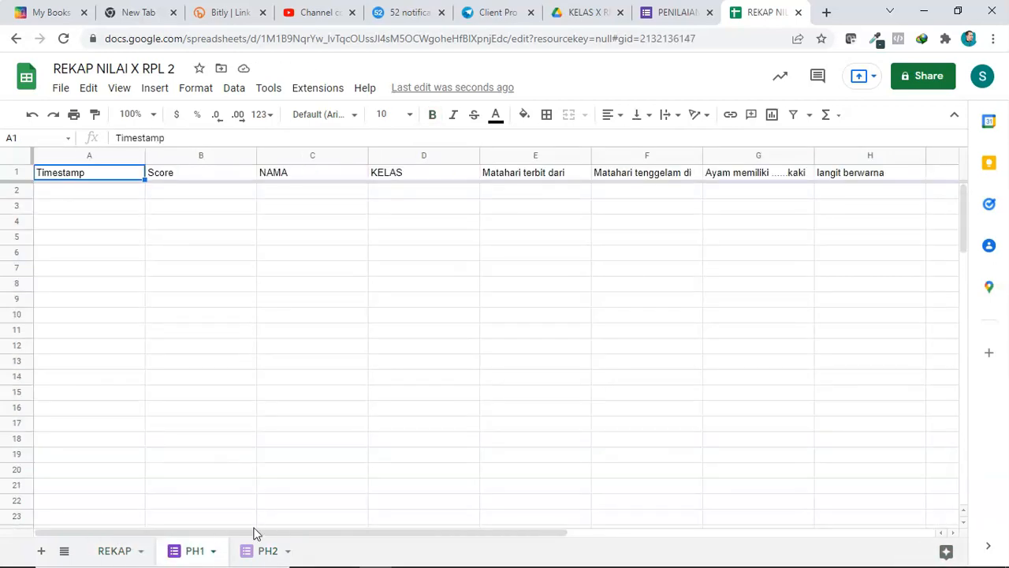
click(257, 552)
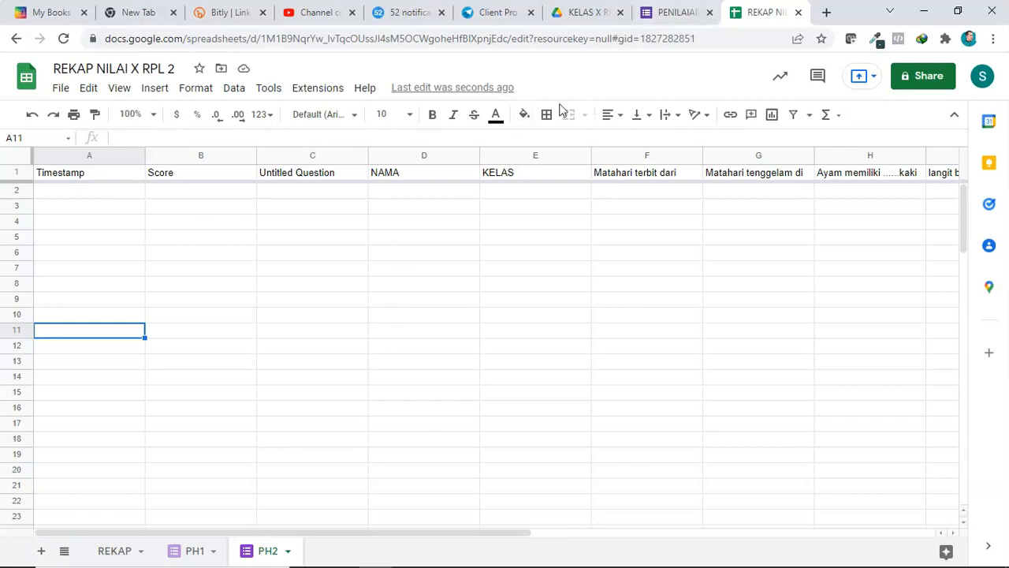
Step: In the form's questions, delete the empty Untitled Question above NAMA
click(666, 12)
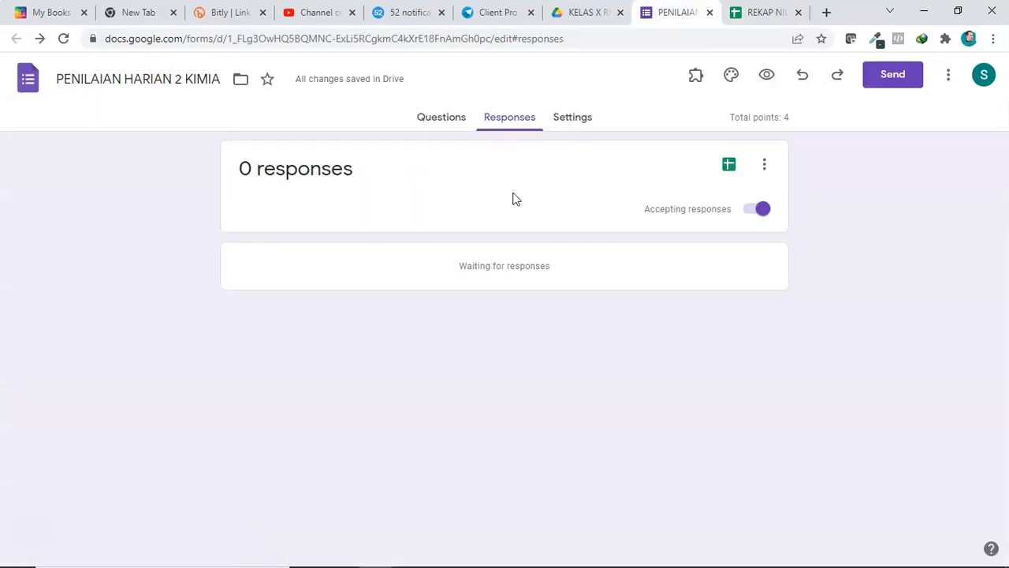
click(447, 121)
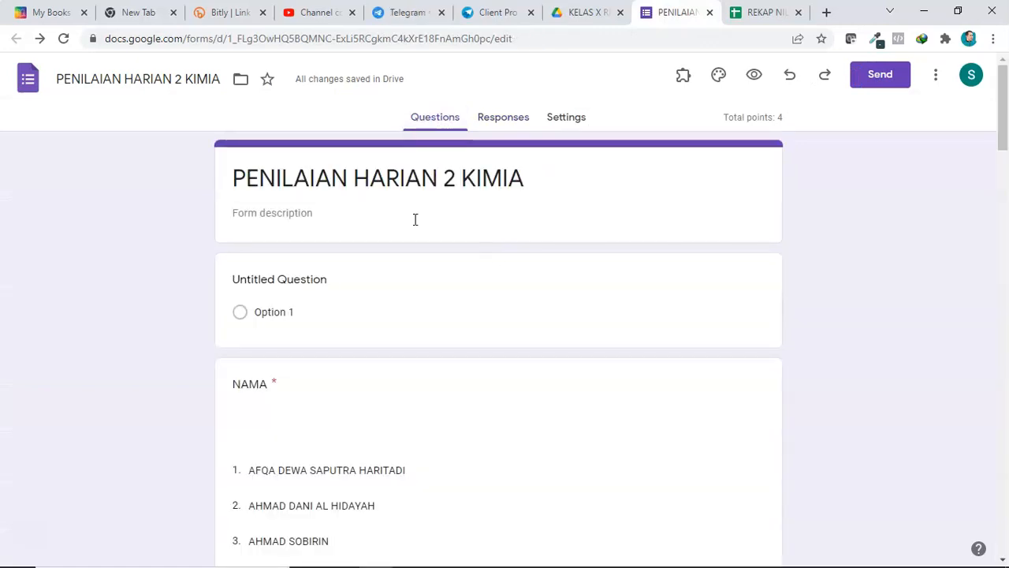
click(315, 313)
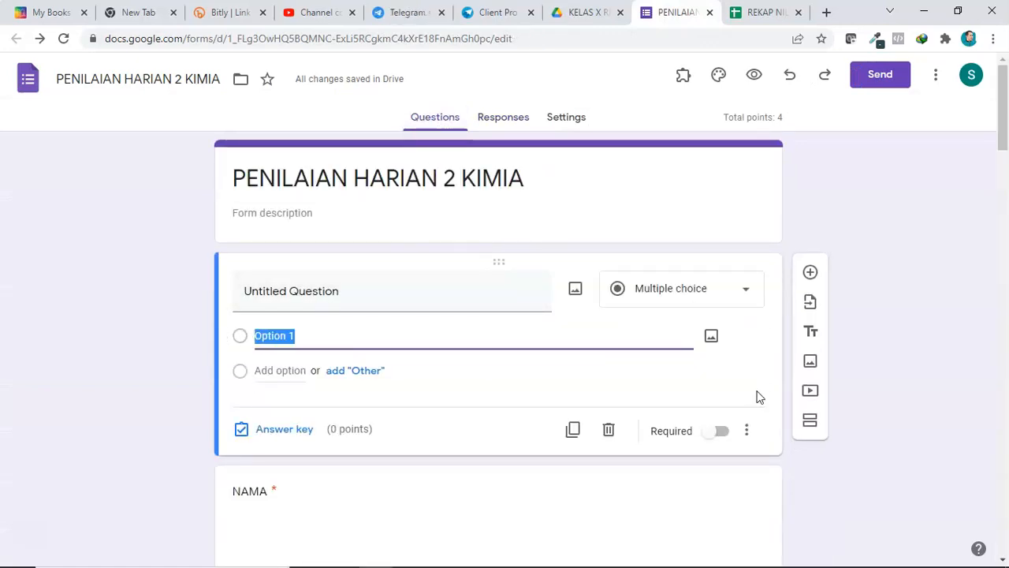
click(607, 431)
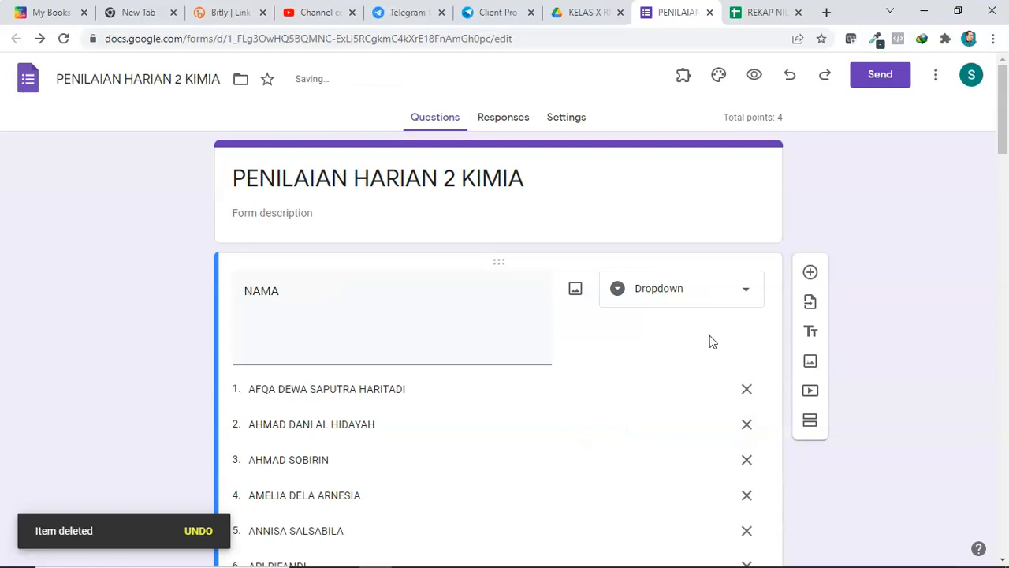
click(464, 412)
click(453, 323)
click(505, 419)
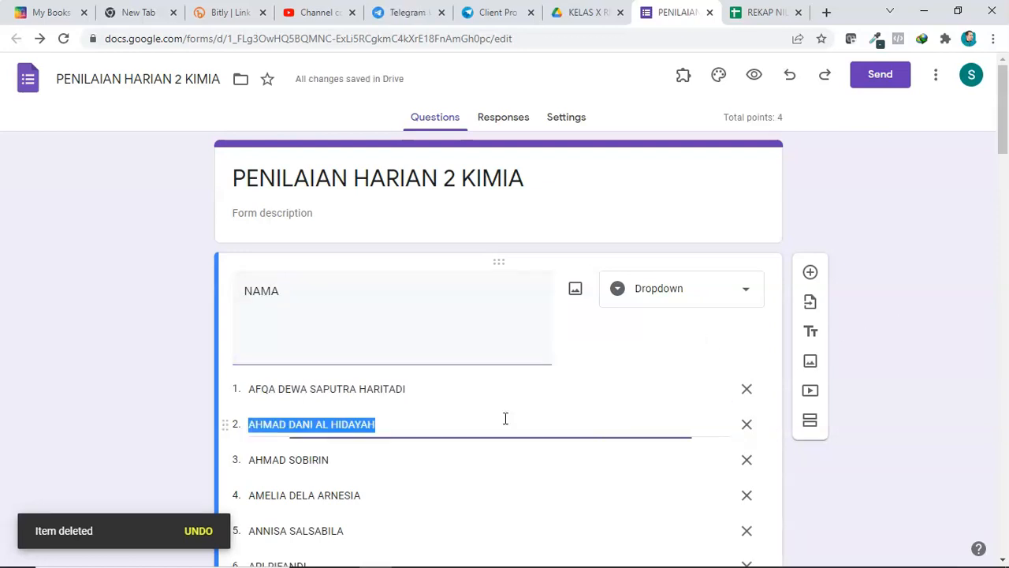
Step: Scroll through the NAMA dropdown's list of student names
scroll(506, 438, down, 5)
scroll(506, 437, down, 10)
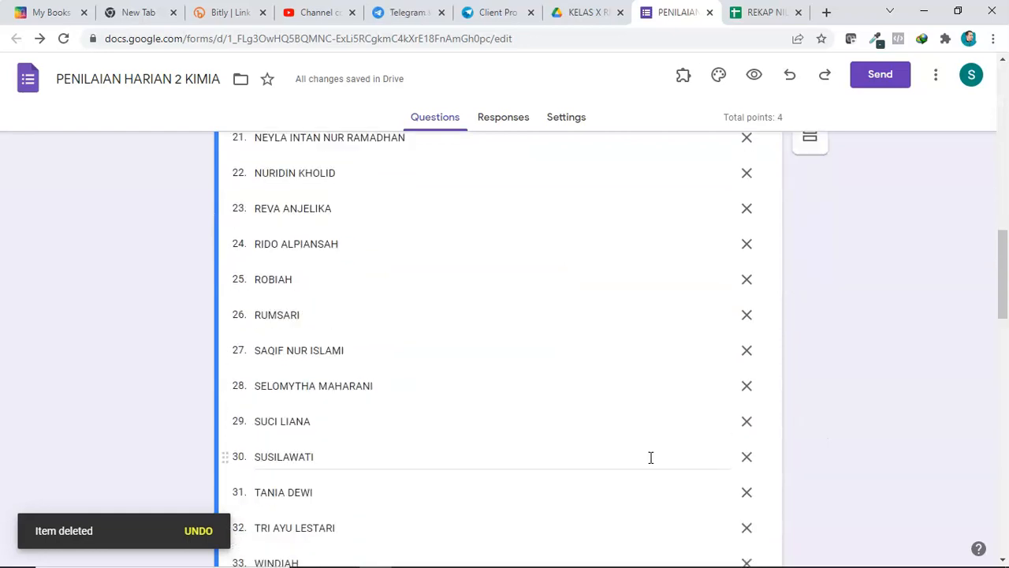
scroll(846, 446, down, 3)
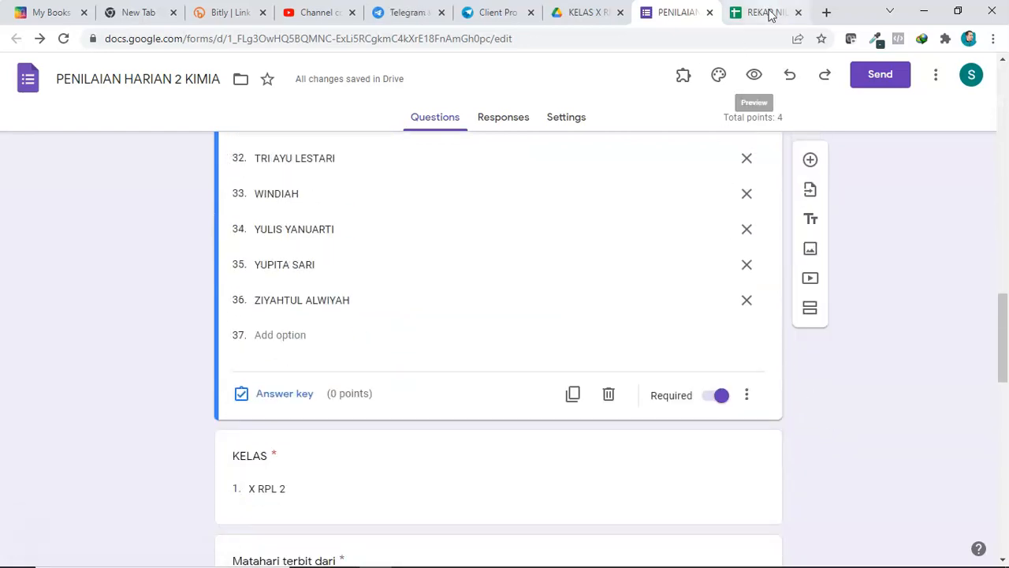
Step: Reload the spreadsheet and check the PH2 sheet's Untitled Question column header
click(766, 12)
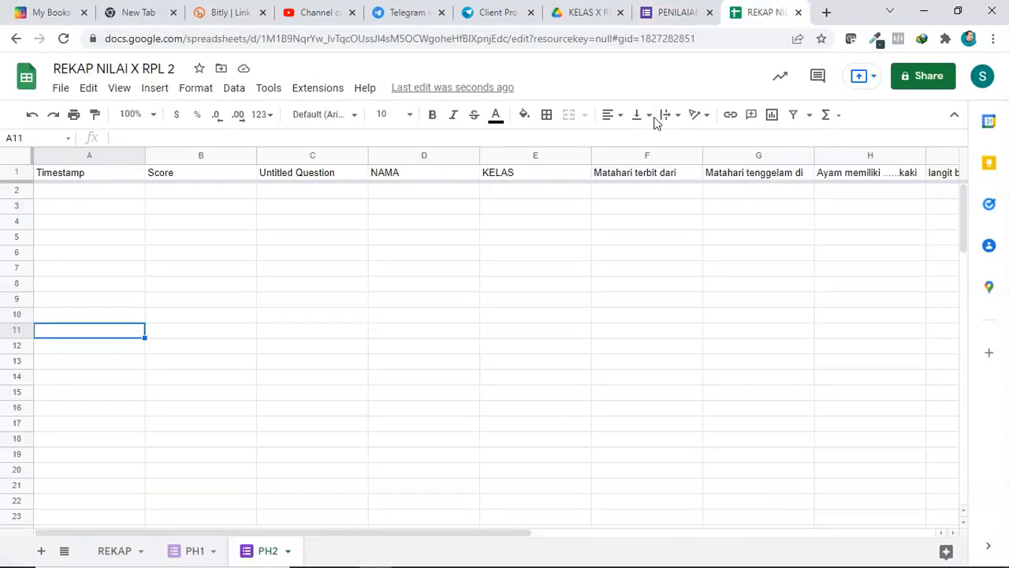
click(307, 38)
key(Return)
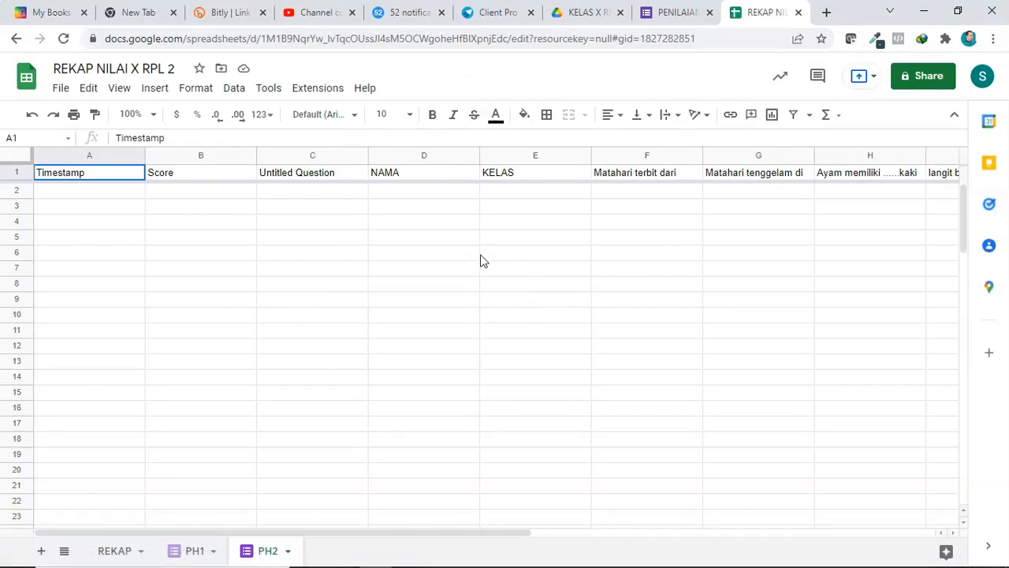
click(307, 175)
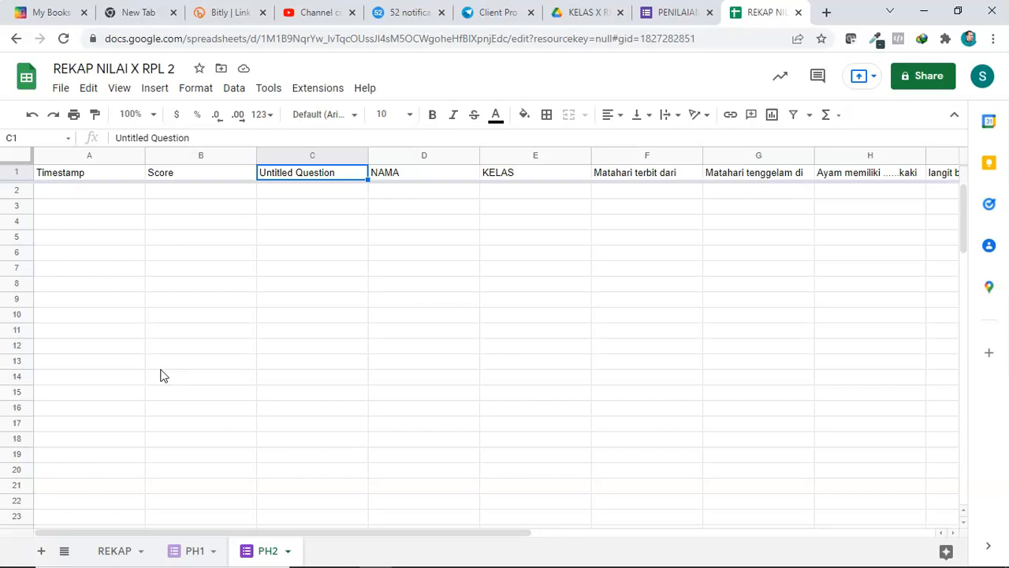
click(114, 551)
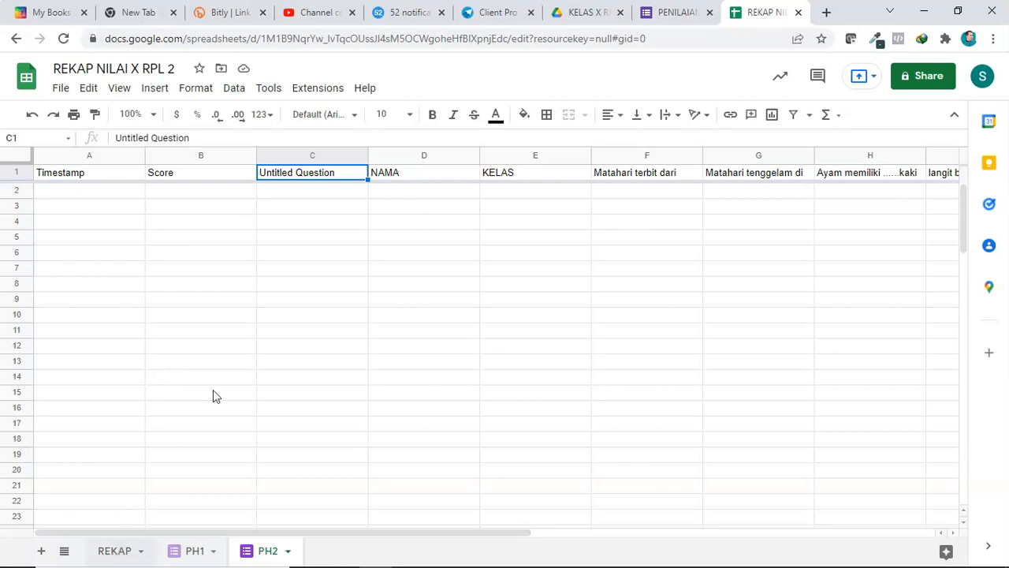